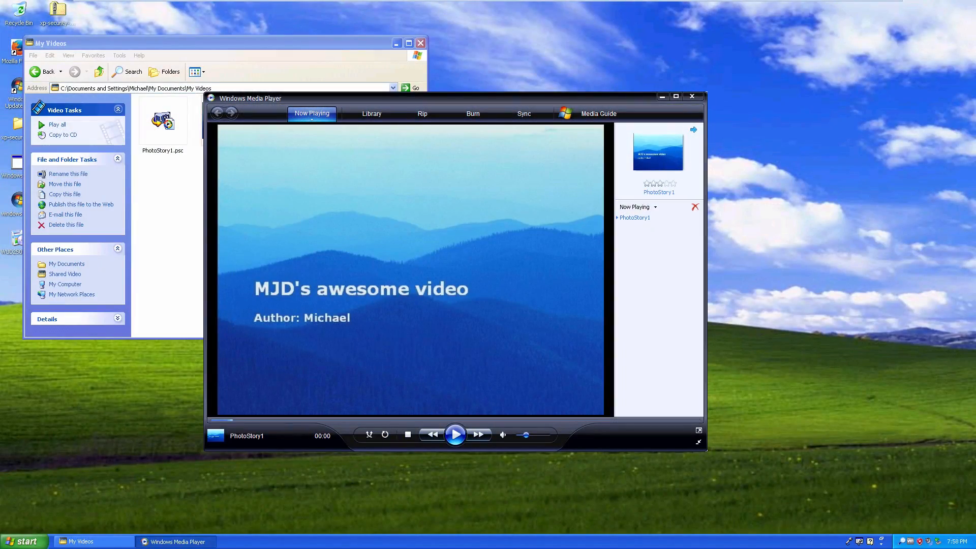
- Raise the playback volume of PhotoStory1 in Windows Media Player
left_click_drag(527, 435, 549, 435)
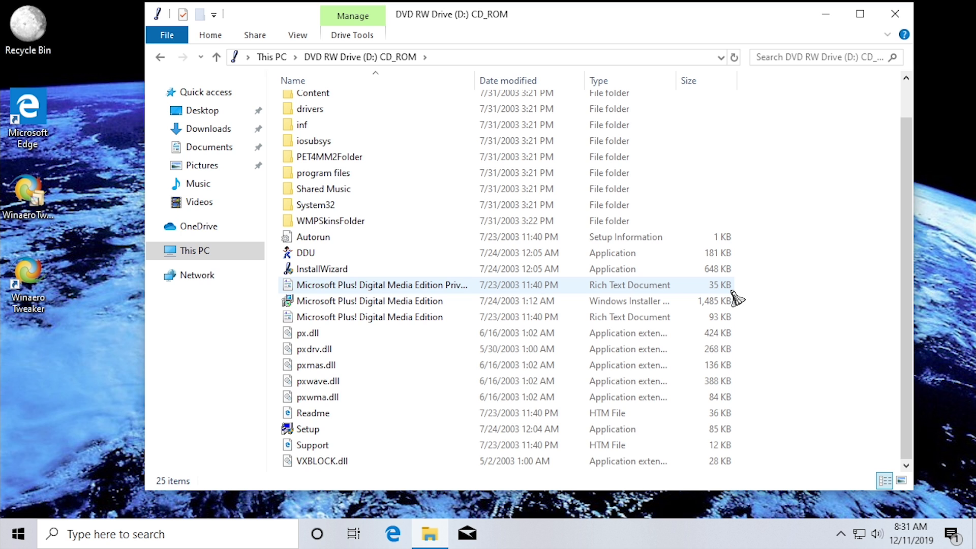
- Launch Setup from the CD_ROM drive, allow it to make changes, and continue with the Express installation
double_click(355, 429)
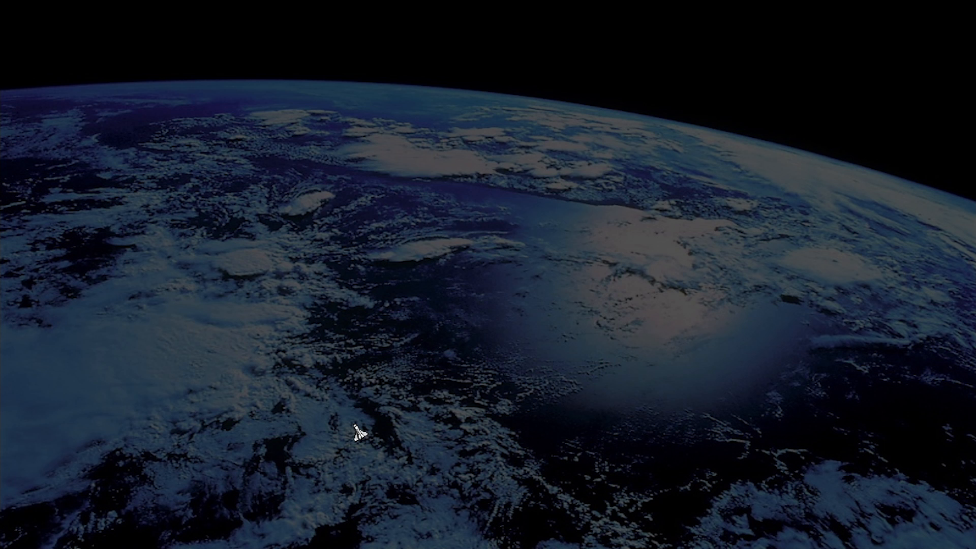
left_click(399, 374)
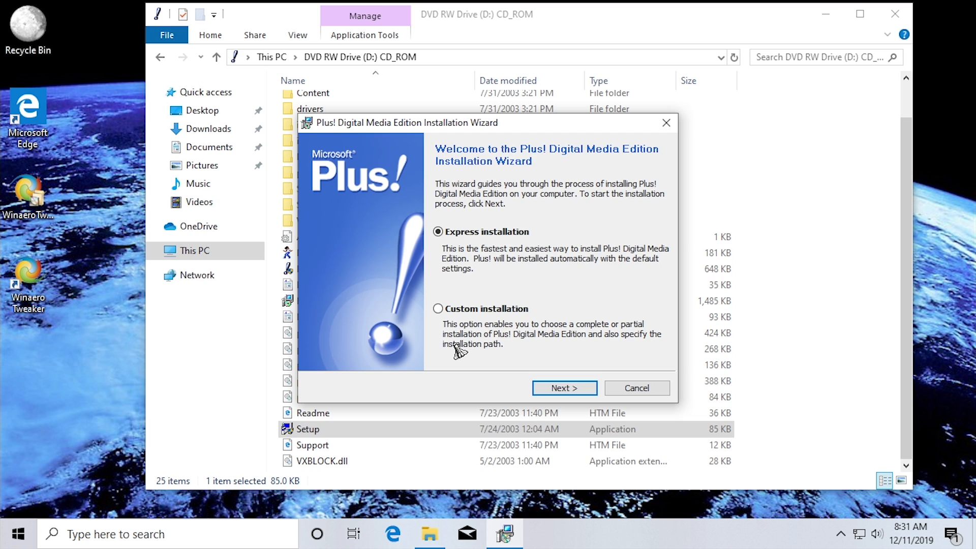
key("Return")
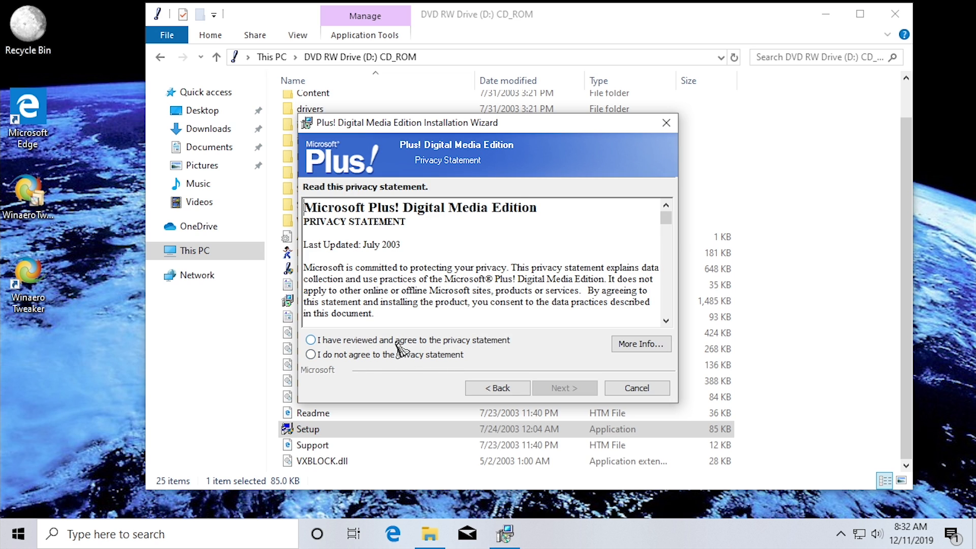
- Agree to the Plus! Digital Media Edition privacy statement and continue the installation
left_click(387, 341)
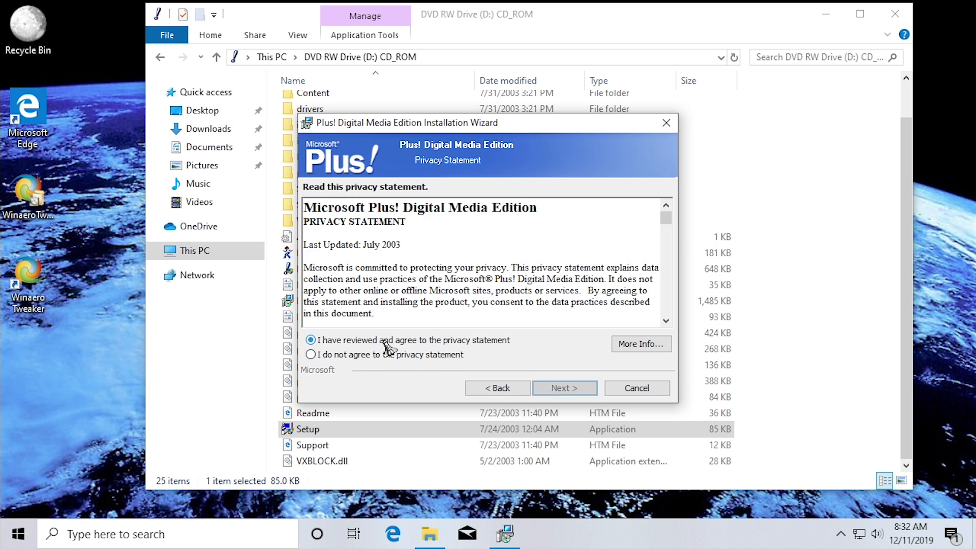
left_click(563, 389)
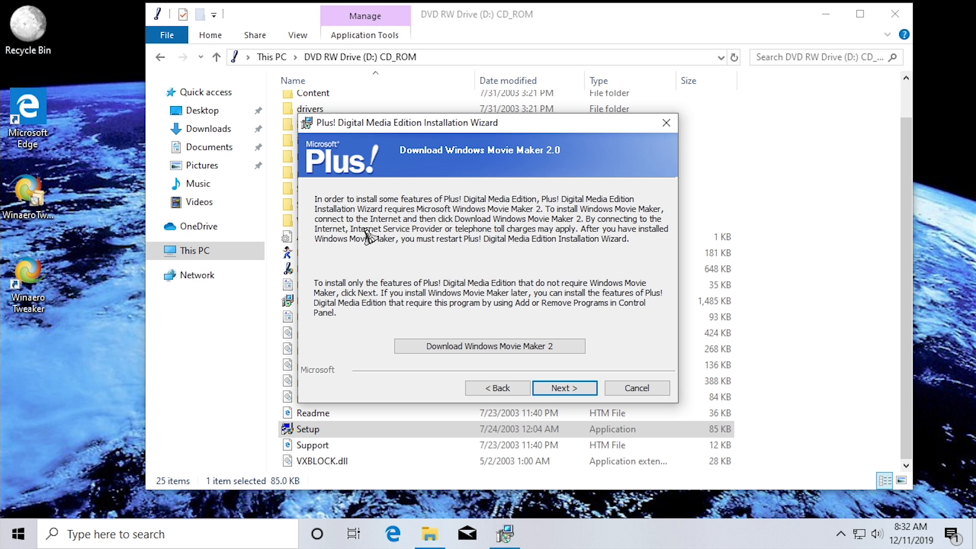
- Open the Windows Movie Maker 2 download page from the installation wizard and enlarge the browser window
left_click(466, 347)
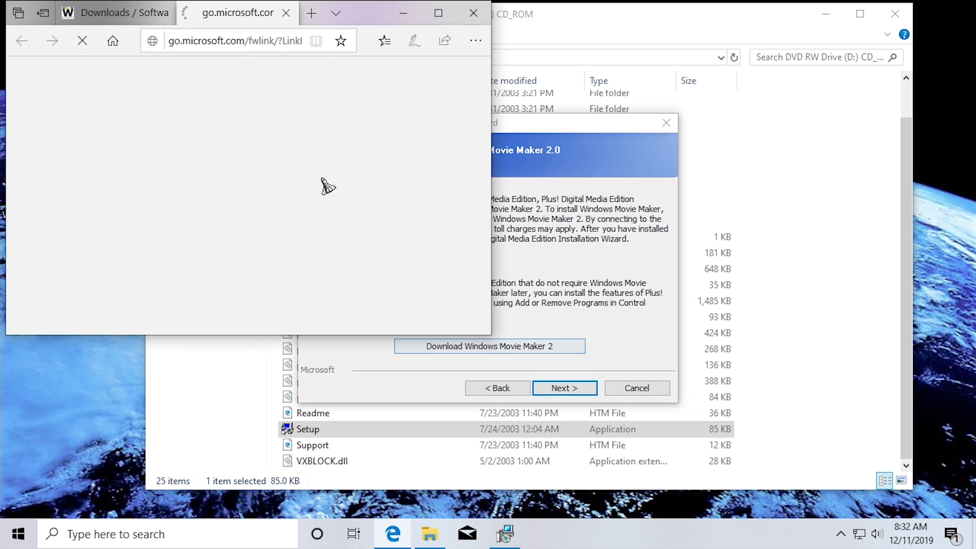
left_click_drag(373, 24, 438, 77)
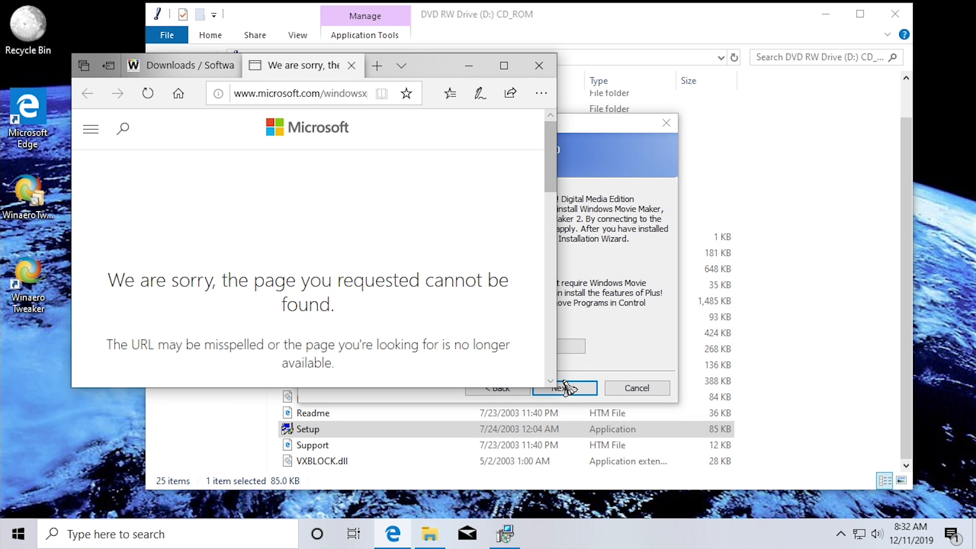
left_click_drag(554, 388, 822, 504)
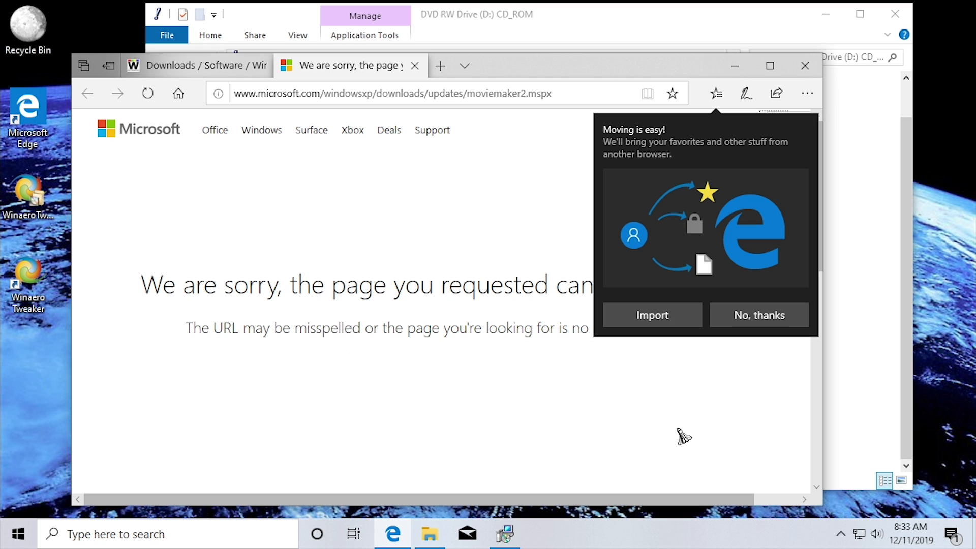
left_click(668, 320)
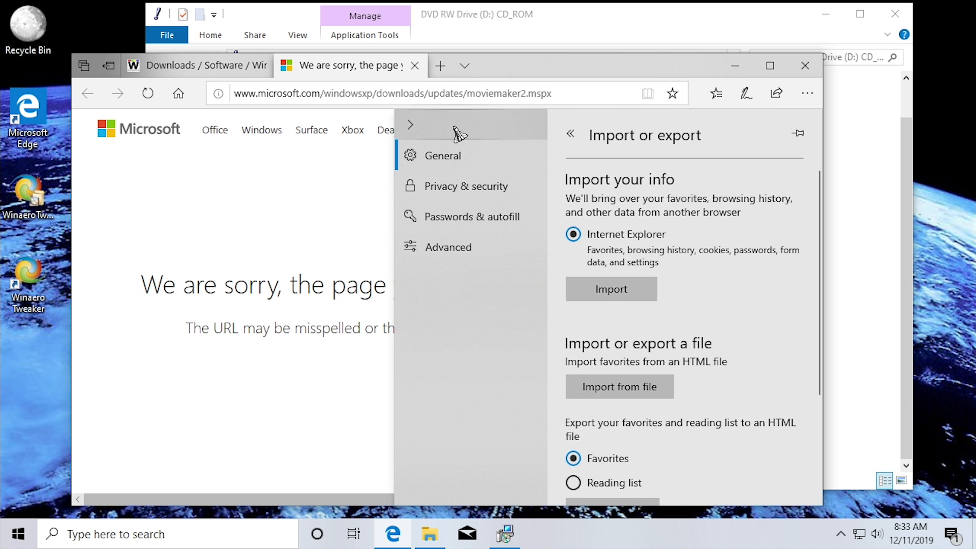
left_click(411, 124)
left_click(561, 72)
- Take the address of the unavailable Movie Maker page and open web.archive.org in its place
left_click_drag(568, 77, 610, 53)
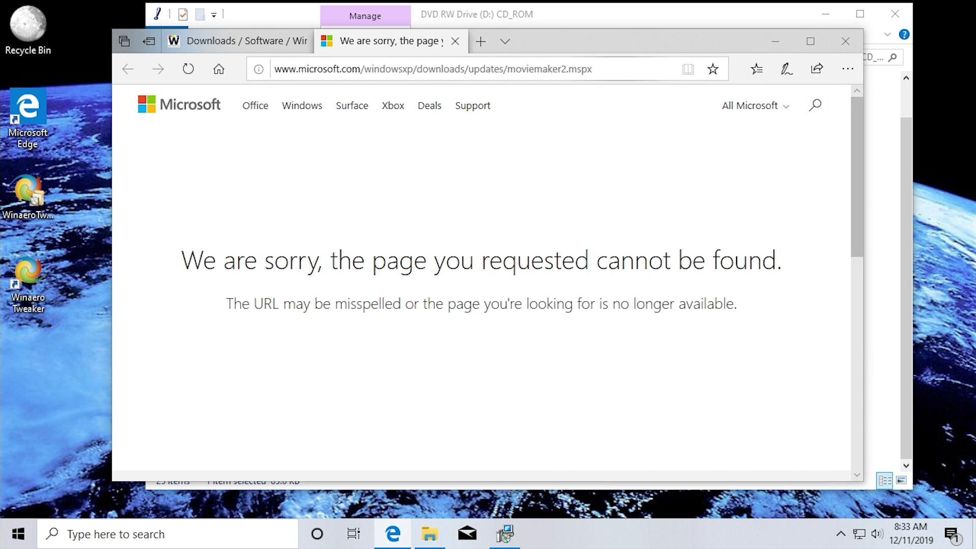
key("ctrl+l")
key("ctrl+c")
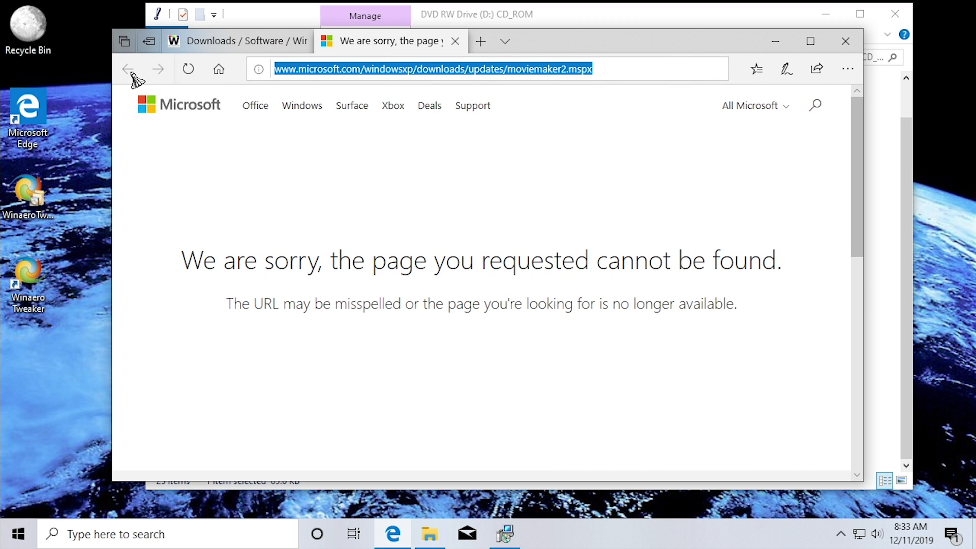
type("web.")
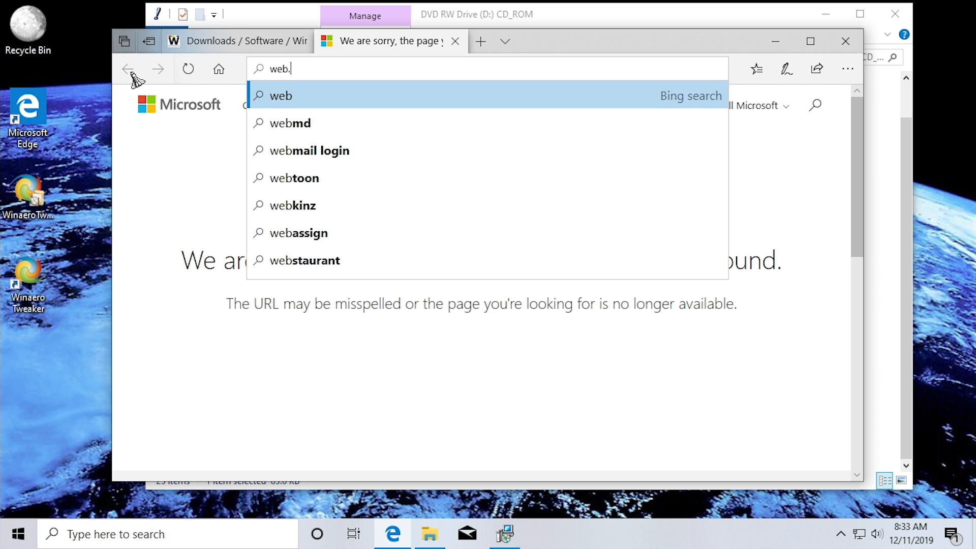
type("archive.org")
key("Return")
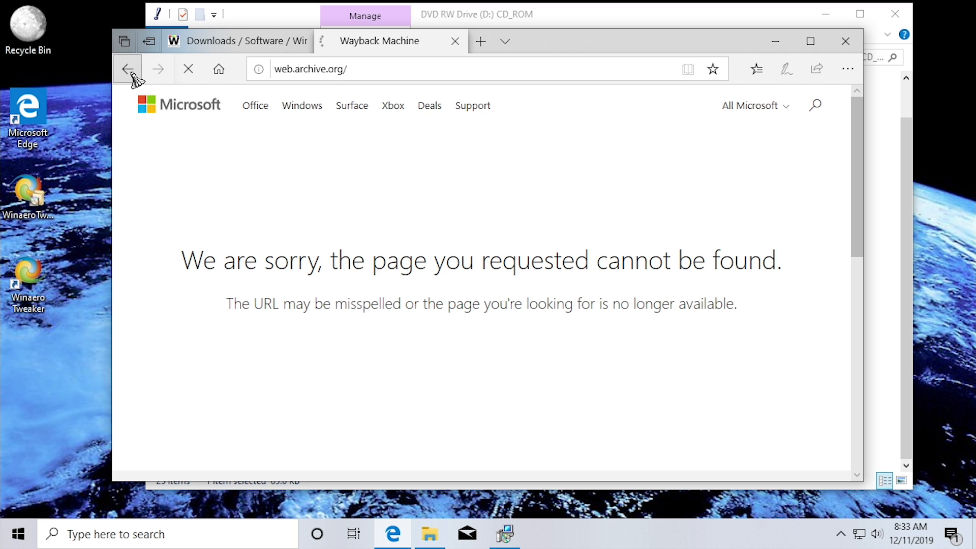
scroll(444, 241, "down", 3)
key("ctrl+v")
key("Return")
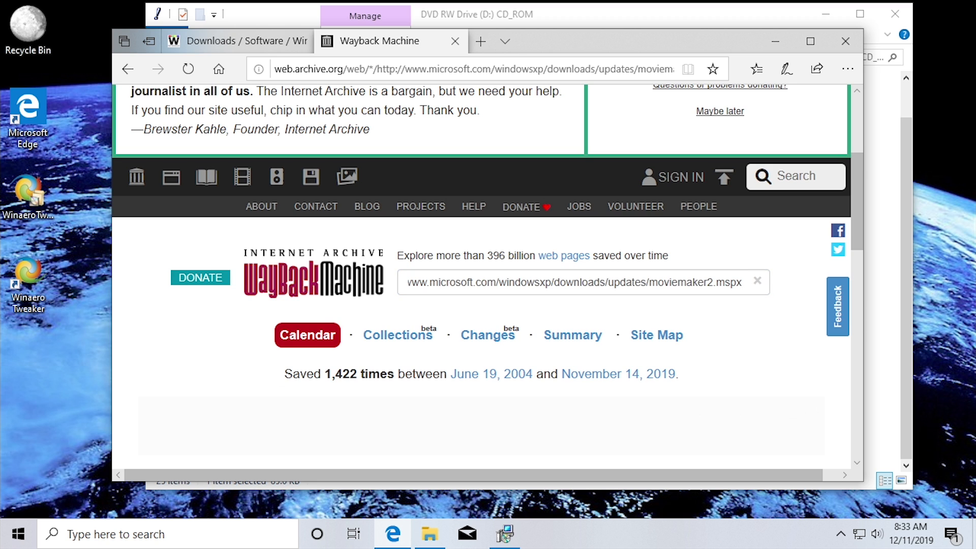
- Open the archived capture of the page from February 28, 2005 at 08:41:08
scroll(479, 305, "down", 2)
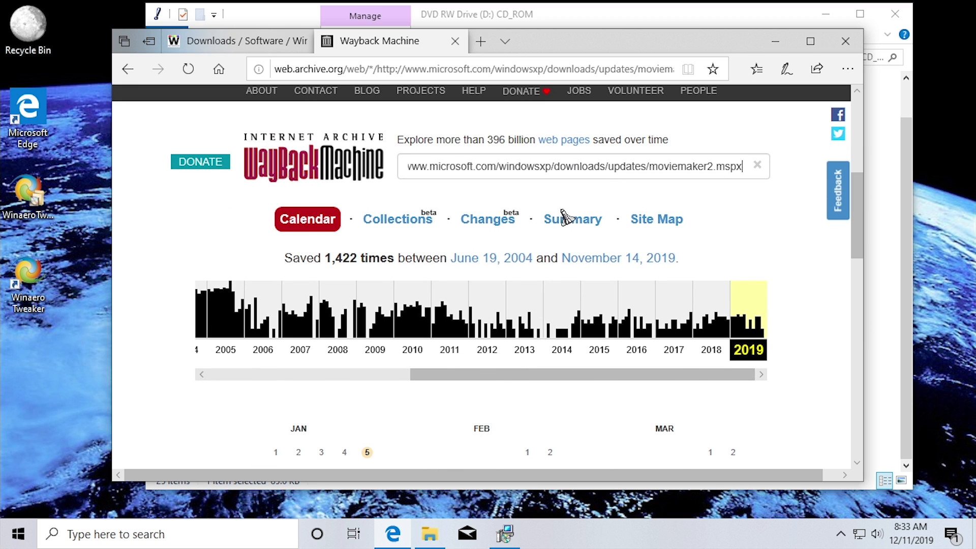
scroll(588, 203, "down", 1)
left_click(226, 269)
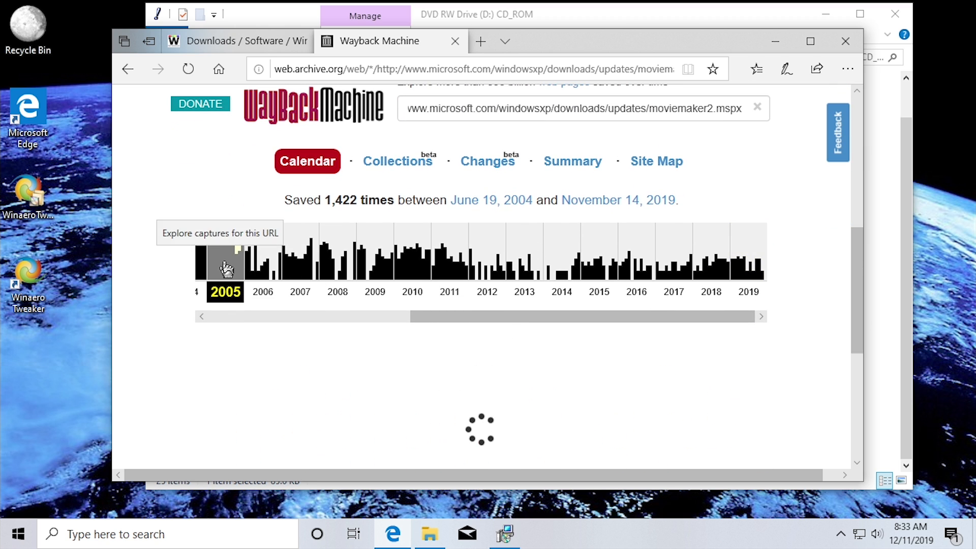
scroll(239, 338, "down", 1)
mouse_move(436, 428)
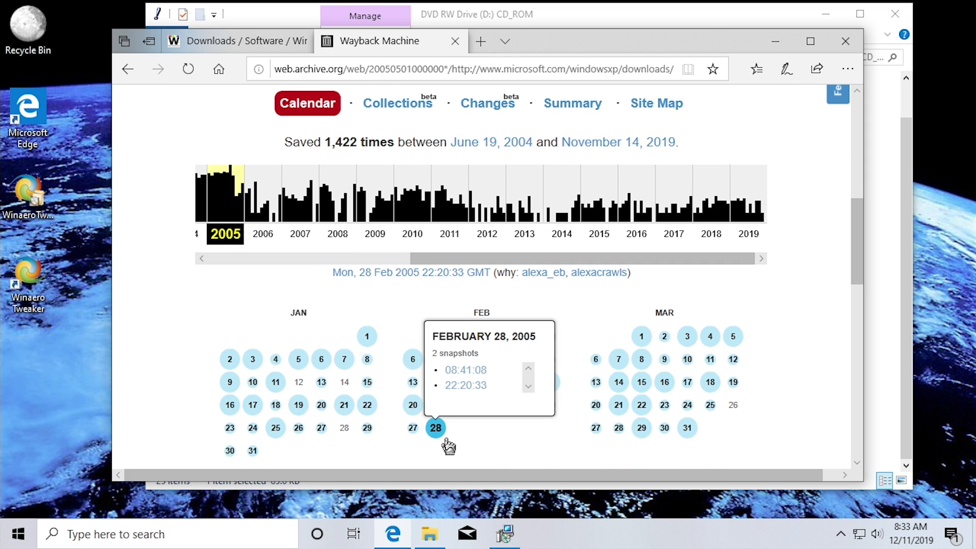
left_click(460, 371)
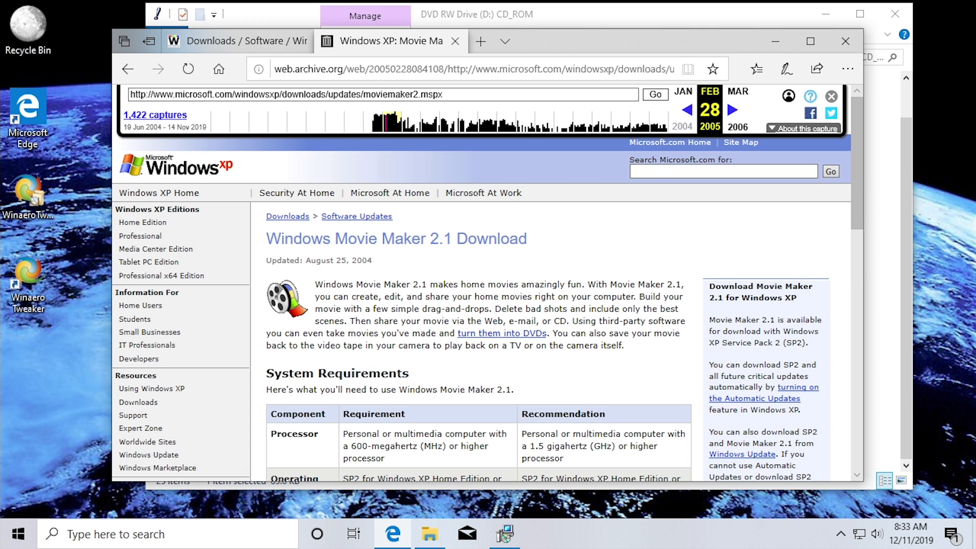
- Check the archived Movie Maker 2.1 page for a download and switch to the June 19, 2004 capture
scroll(481, 288, "down", 6)
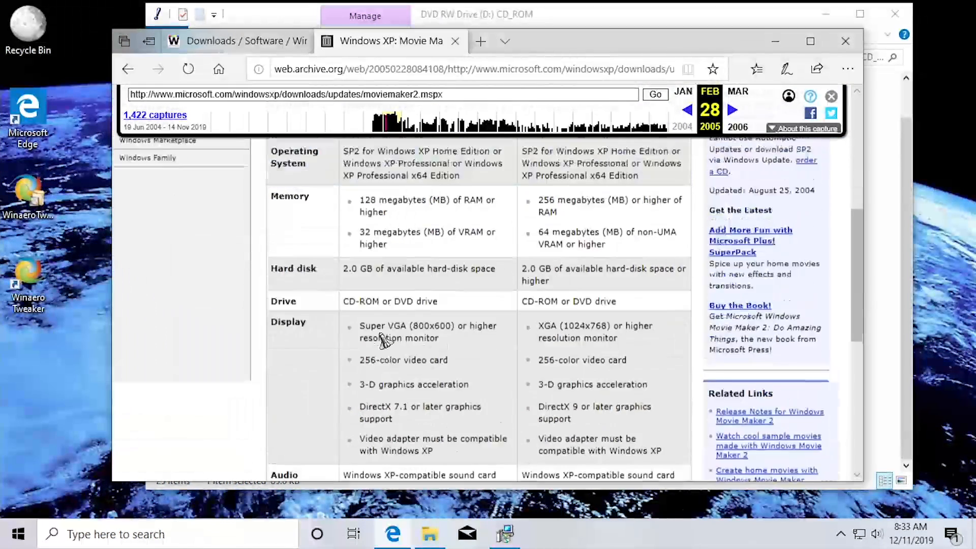
scroll(384, 341, "down", 7)
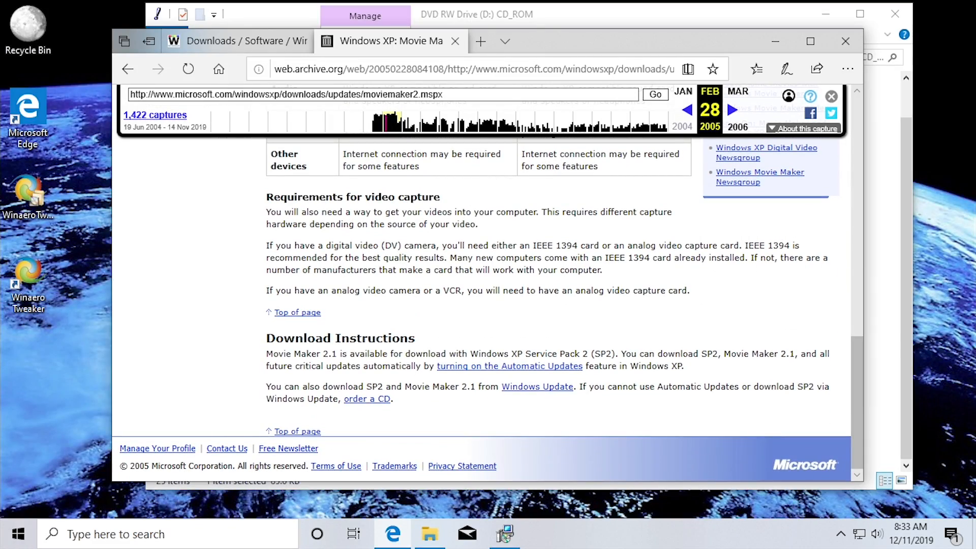
scroll(480, 288, "up", 13)
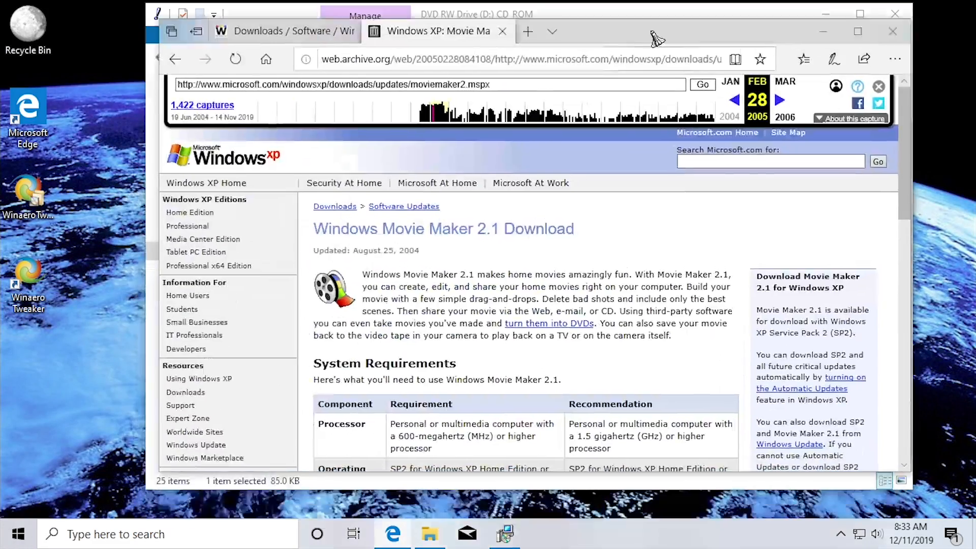
left_click_drag(621, 32, 572, 45)
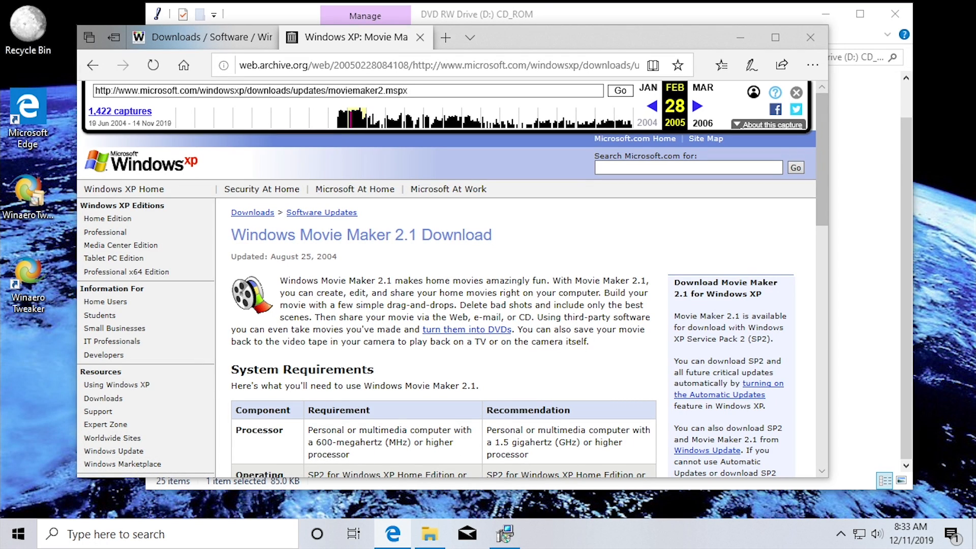
scroll(446, 342, "down", 12)
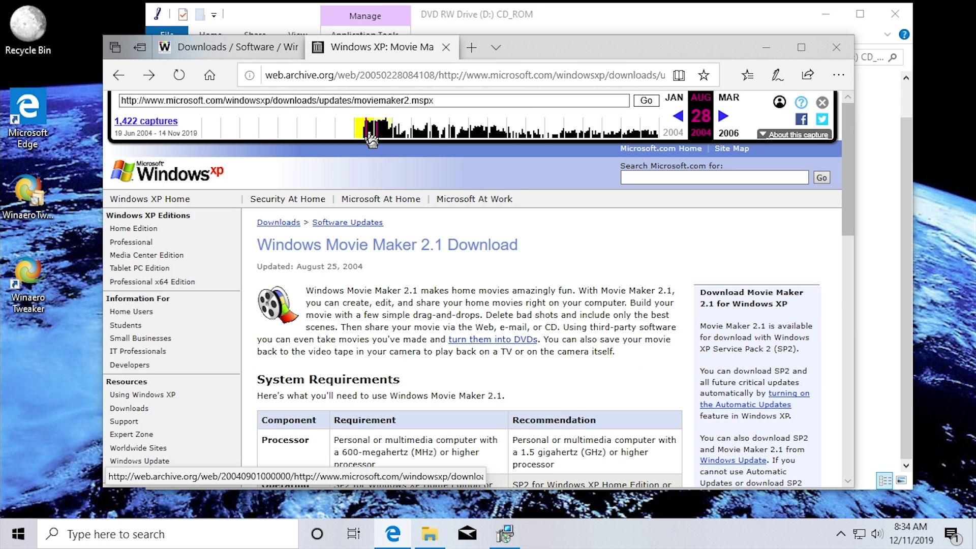
left_click(366, 137)
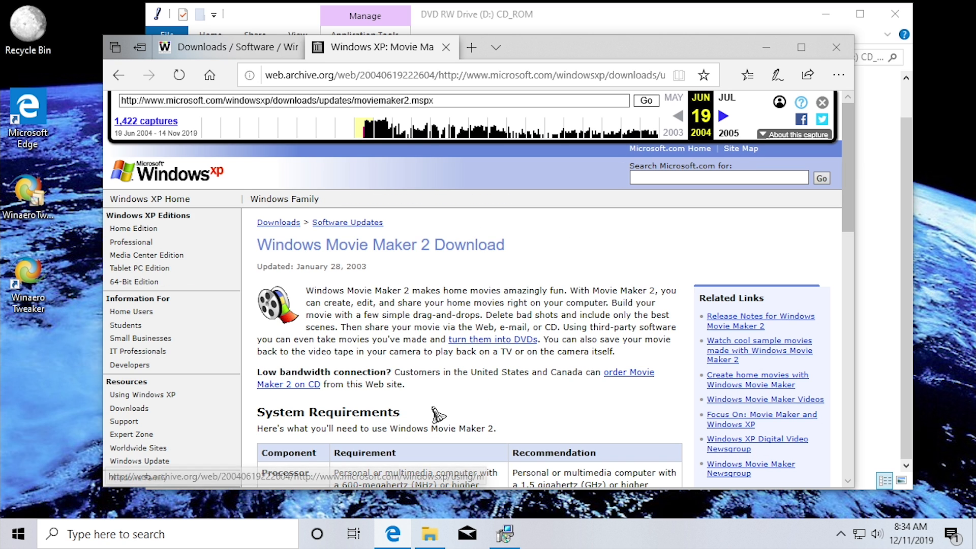
- Request the English Movie Maker 2 download from the archived page, then minimize the browser
scroll(435, 414, "down", 10)
scroll(438, 420, "down", 5)
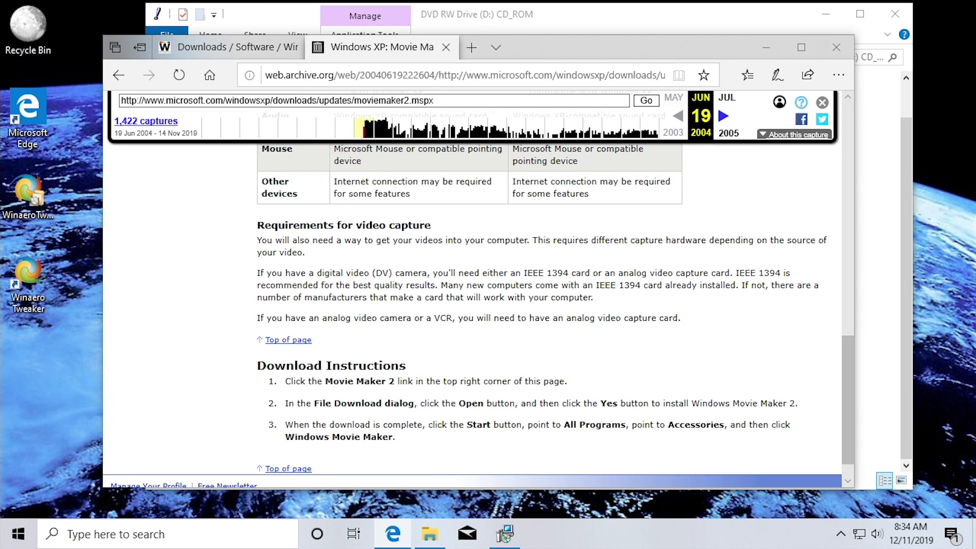
scroll(392, 386, "up", 15)
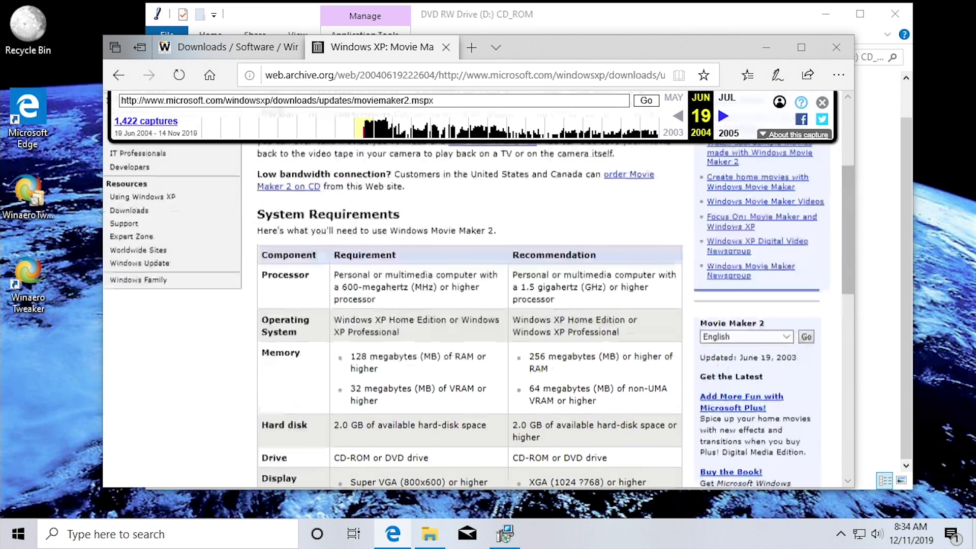
scroll(307, 404, "down", 15)
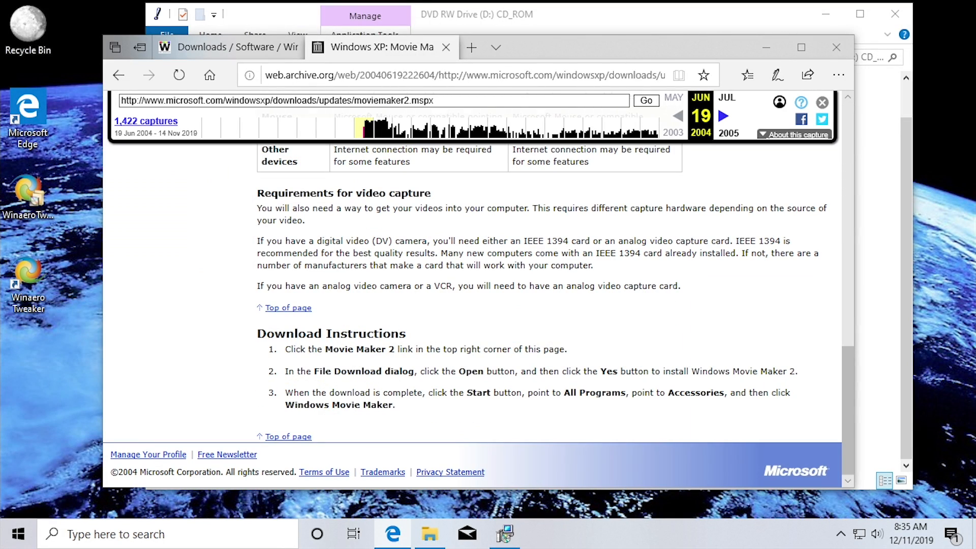
scroll(762, 310, "up", 10)
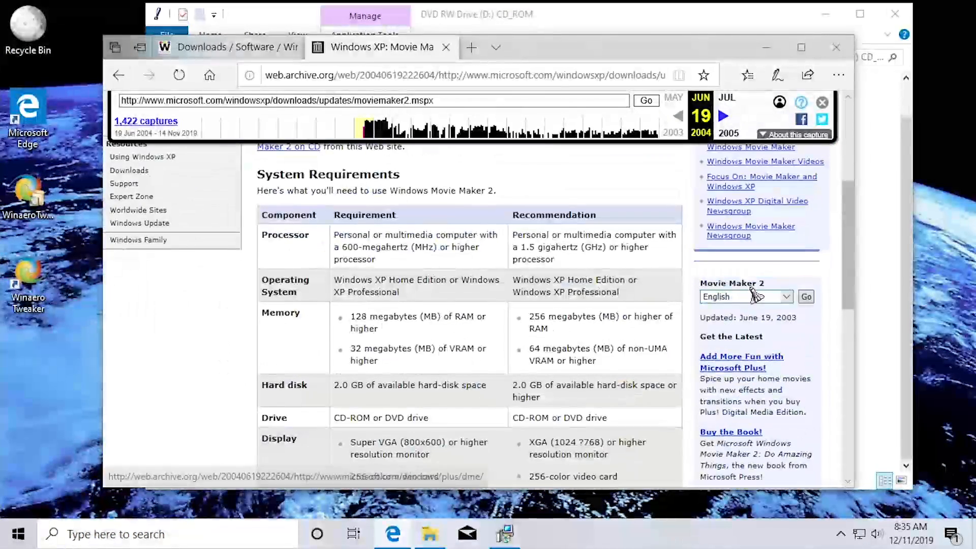
left_click(806, 297)
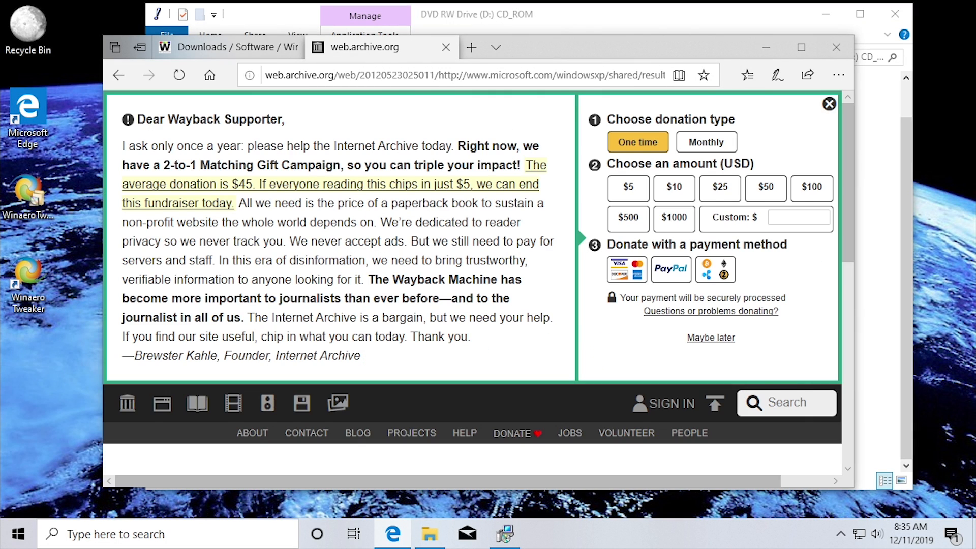
scroll(548, 330, "down", 4)
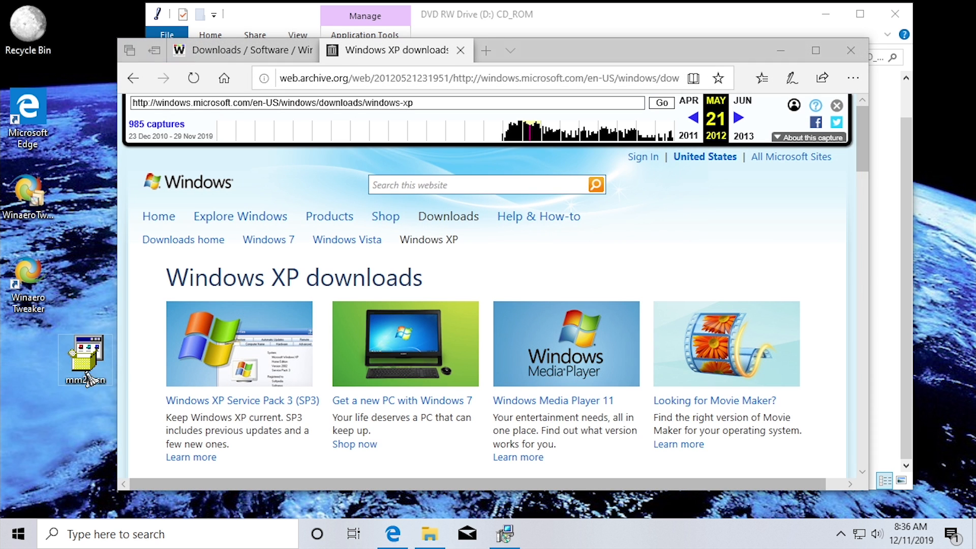
left_click(780, 51)
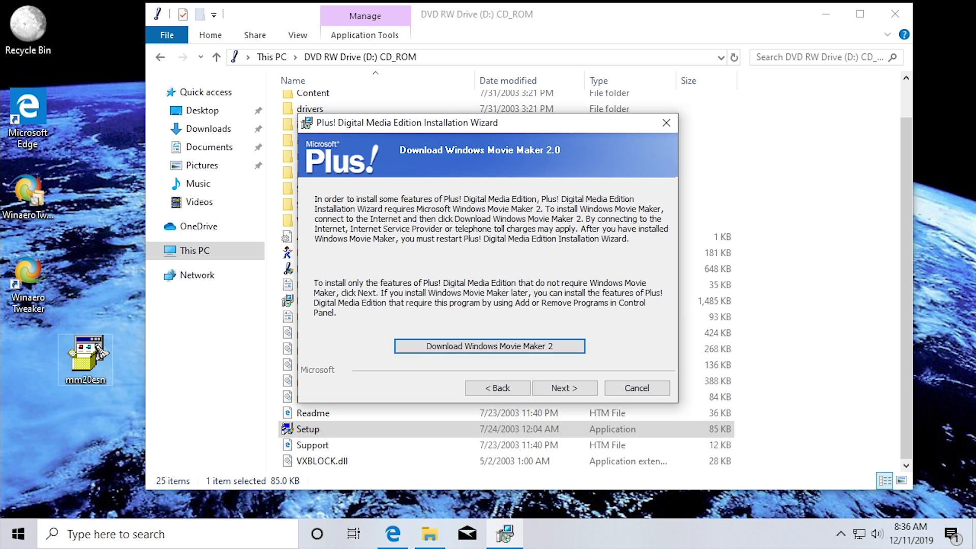
- Try to install Windows Movie Maker 2 by running mm20esn from the desktop
left_click(93, 362)
double_click(93, 362)
left_click(385, 374)
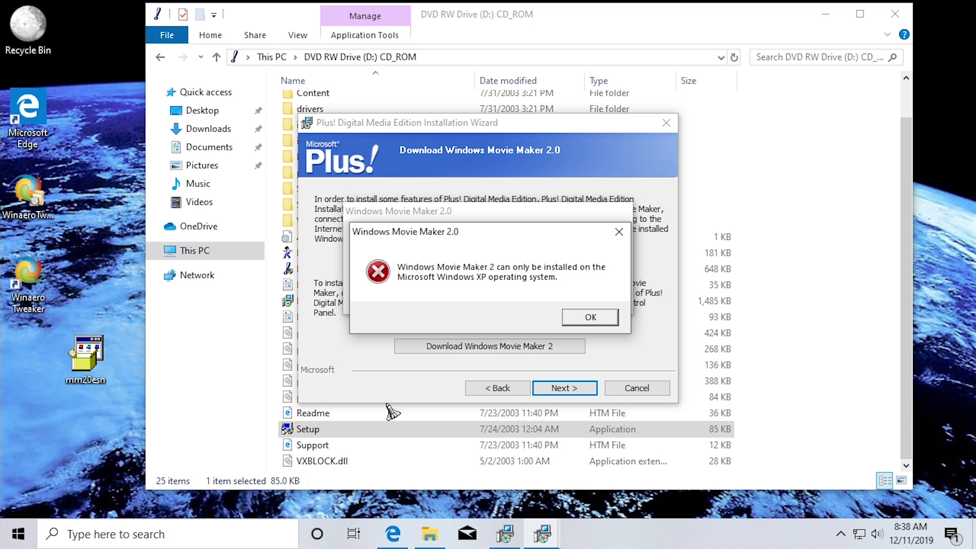
left_click(600, 317)
- Enable compatibility mode for the mm20esn installer on the desktop and apply the change
right_click(111, 365)
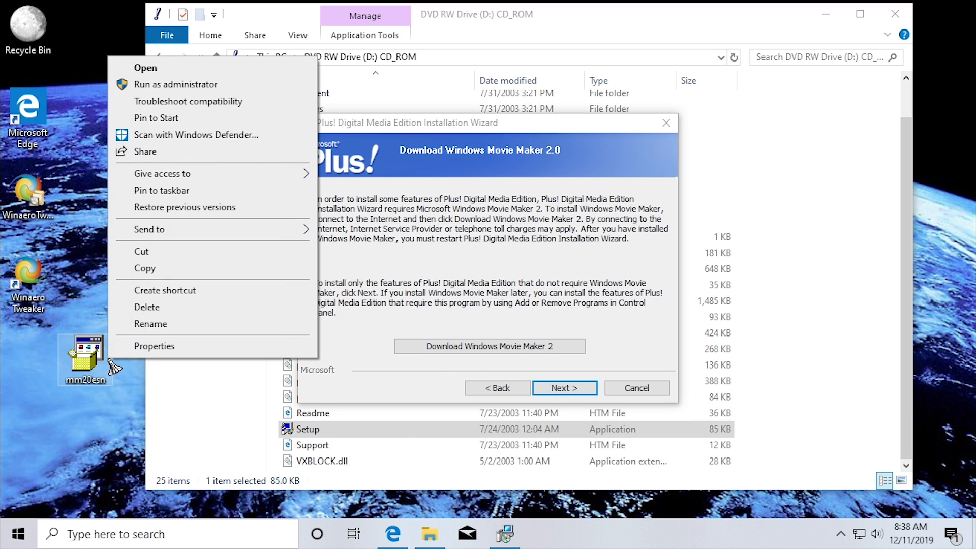
left_click(150, 345)
left_click(249, 161)
left_click(196, 261)
left_click(263, 493)
- Run mm20esn, accept the licence agreement and complete the Spanish Windows Movie Maker 2.0 installation
double_click(85, 358)
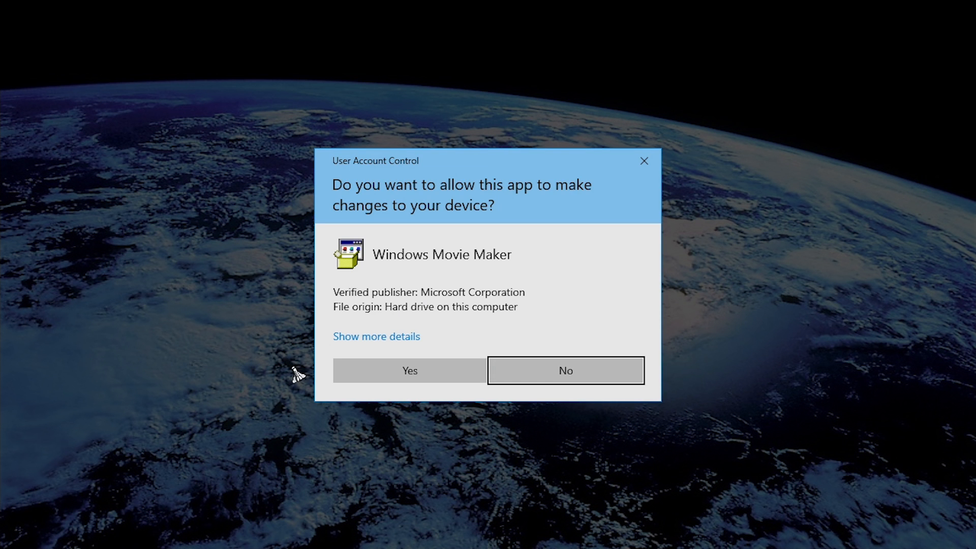
left_click(391, 377)
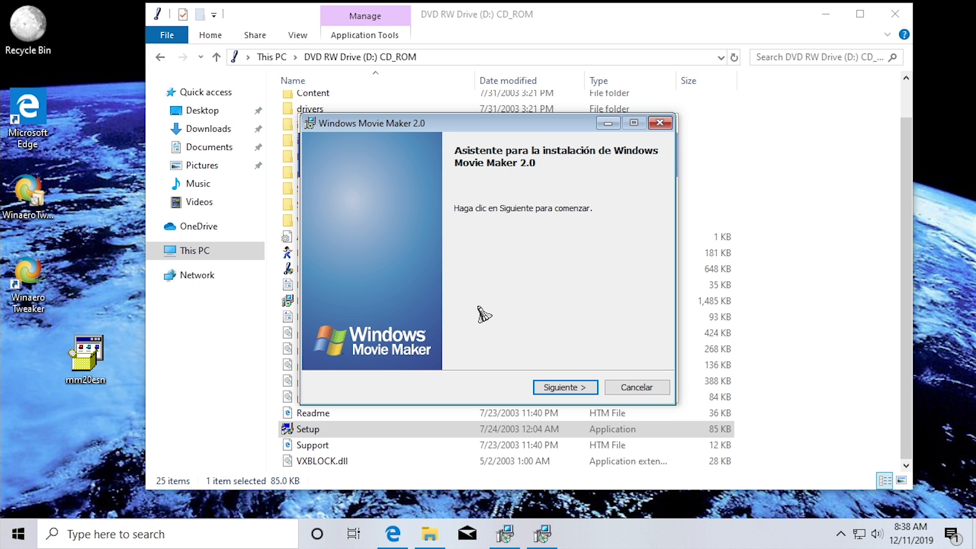
key("Return")
left_click(453, 340)
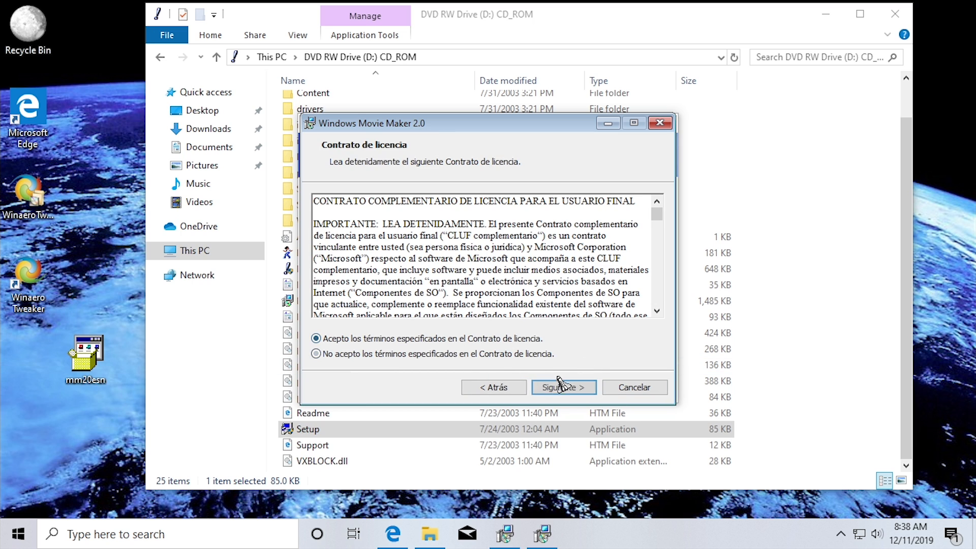
left_click(559, 385)
left_click(572, 389)
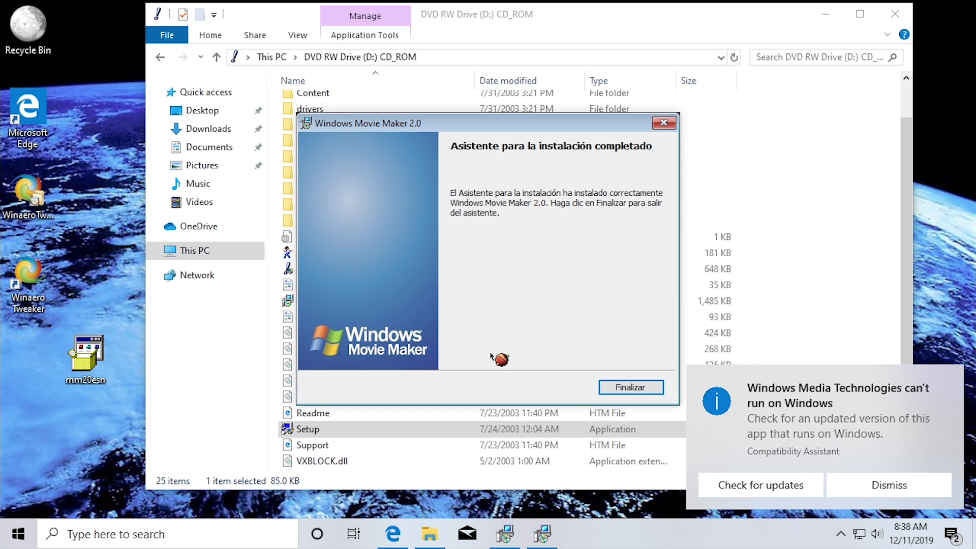
left_click(636, 388)
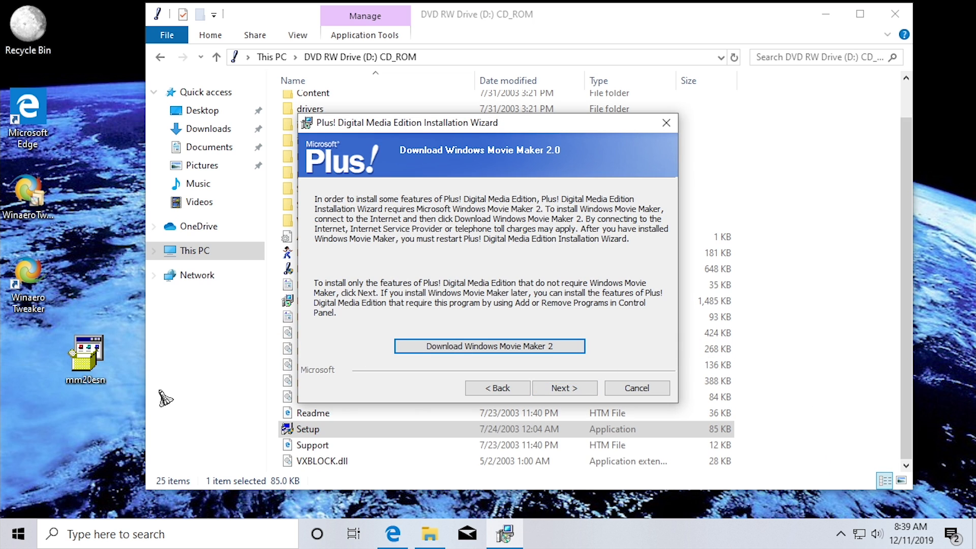
- Install Plus! Digital Media Edition with all default components in C:\Program Files\Microsoft Plus! Digital Media Edition\
left_click(563, 388)
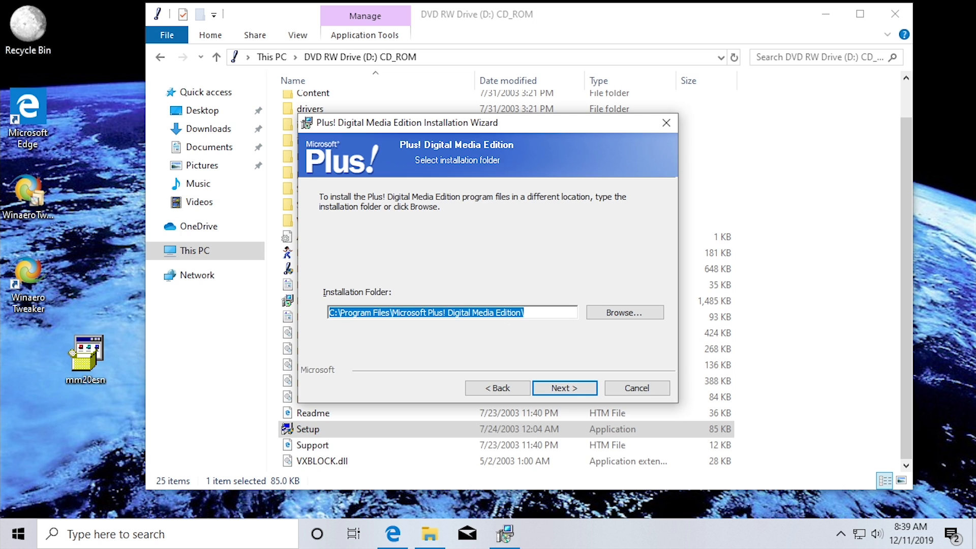
left_click(561, 390)
left_click_drag(523, 304, 518, 283)
left_click_drag(440, 357, 508, 308)
scroll(520, 300, "down", 1)
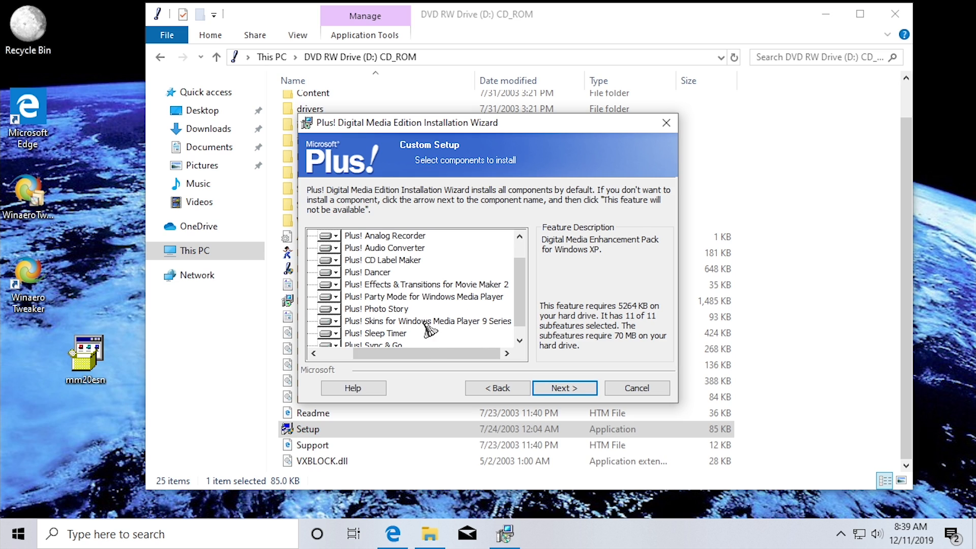
left_click_drag(464, 357, 429, 357)
left_click(574, 392)
left_click(543, 391)
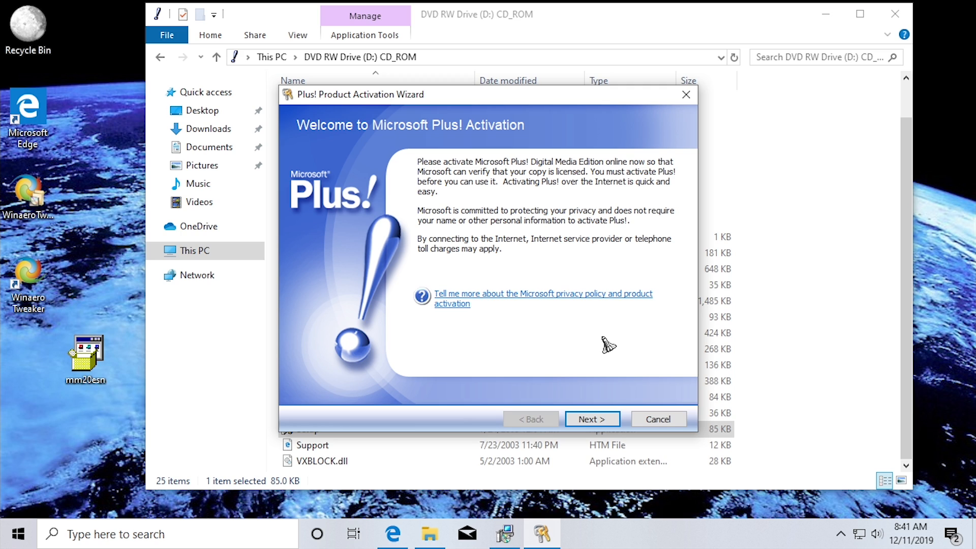
- Try to activate Plus! Digital Media Edition online, retry the activation once, and finish the installation wizard
left_click(586, 420)
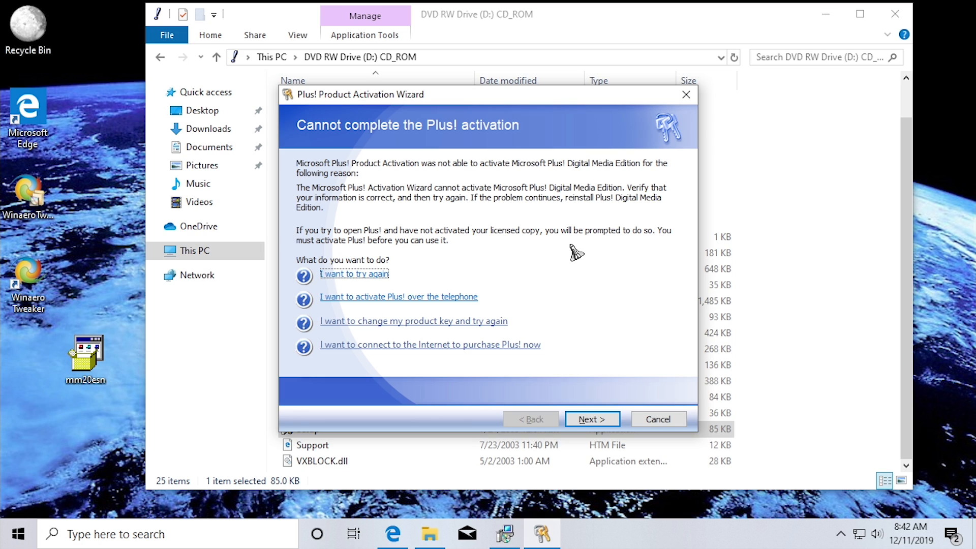
left_click(376, 274)
left_click(590, 420)
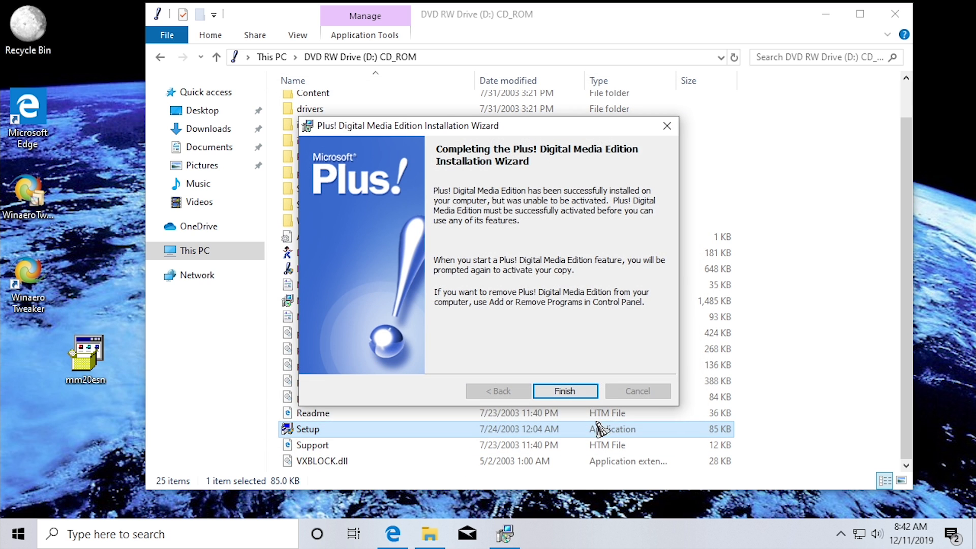
left_click(562, 395)
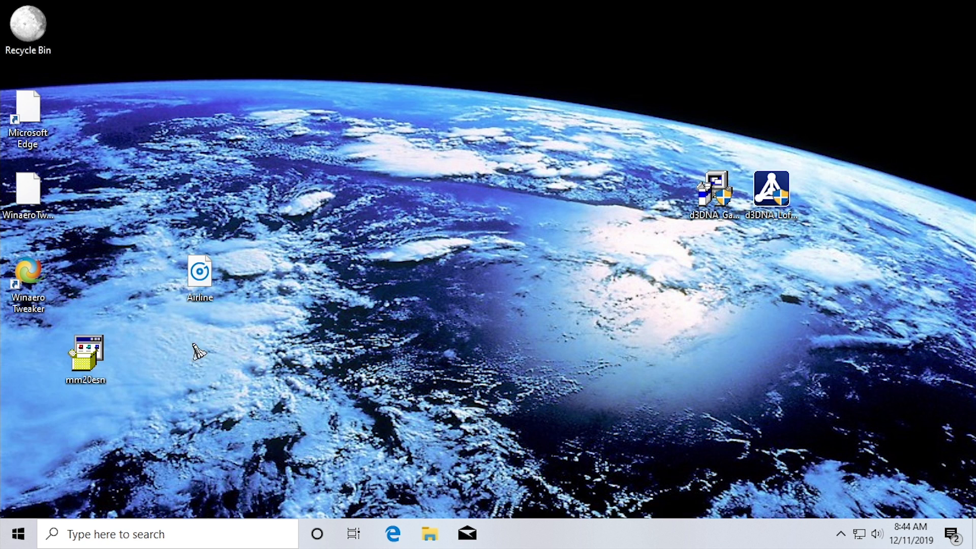
- Look through the newly installed Plus! programs and launch Tour Plus! Digital Media Edition
left_click(22, 538)
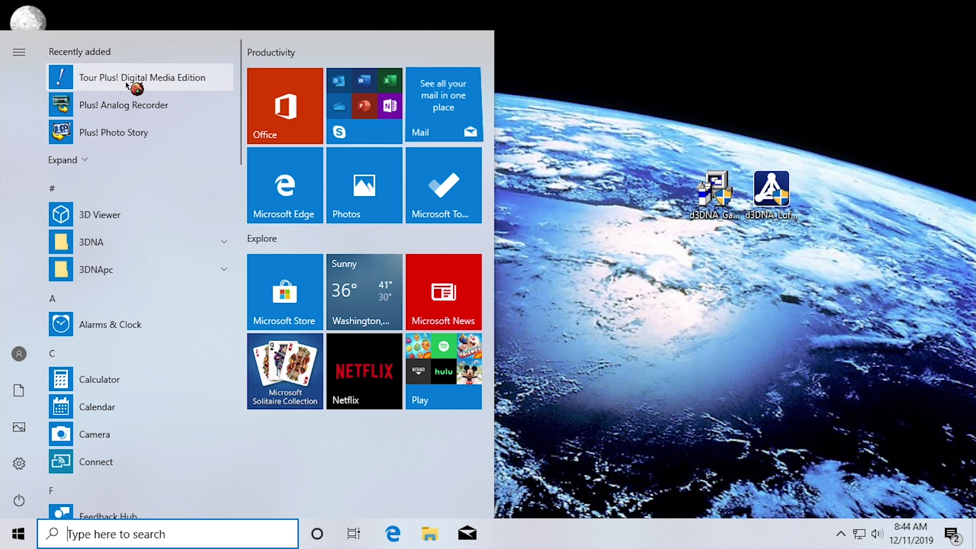
left_click(84, 161)
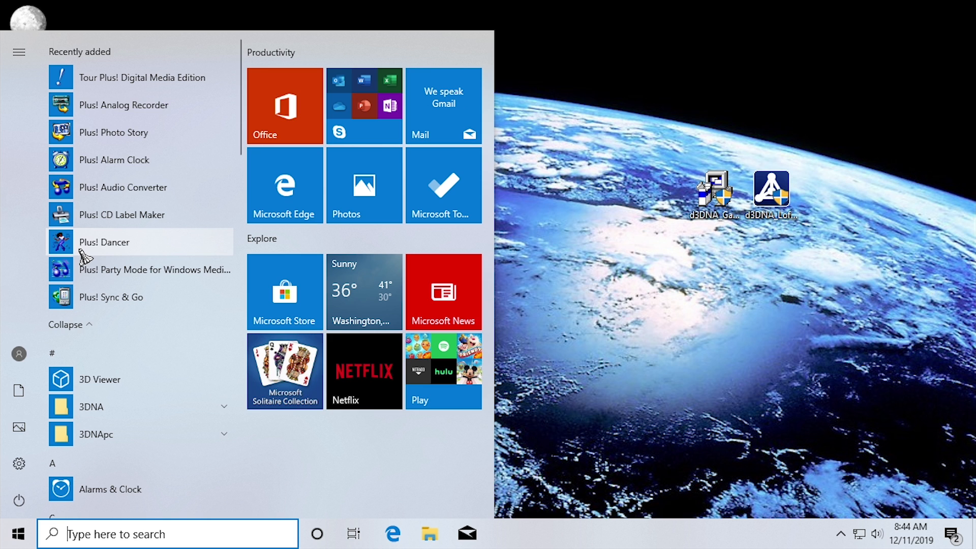
scroll(82, 257, "down", 15)
scroll(122, 312, "up", 7)
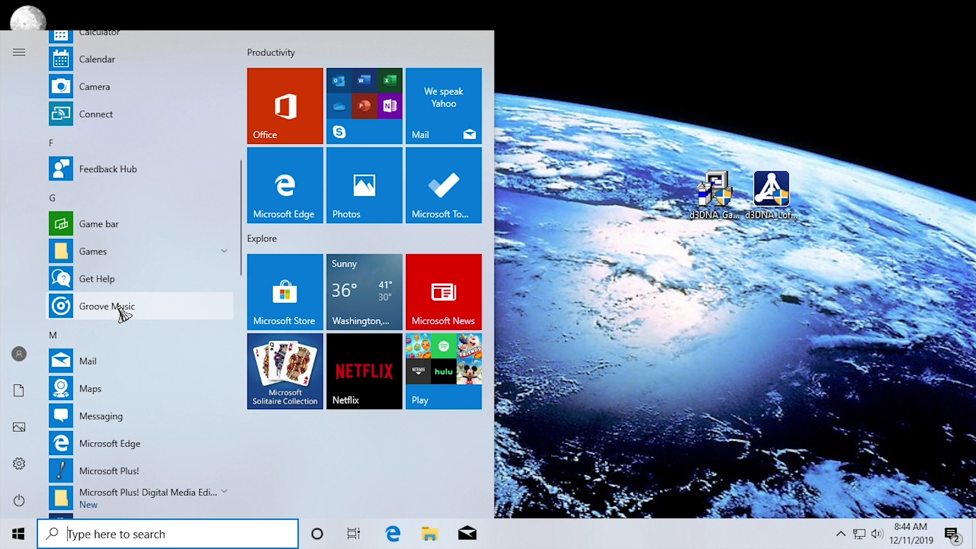
scroll(124, 311, "up", 6)
scroll(174, 290, "down", 7)
scroll(208, 356, "down", 2)
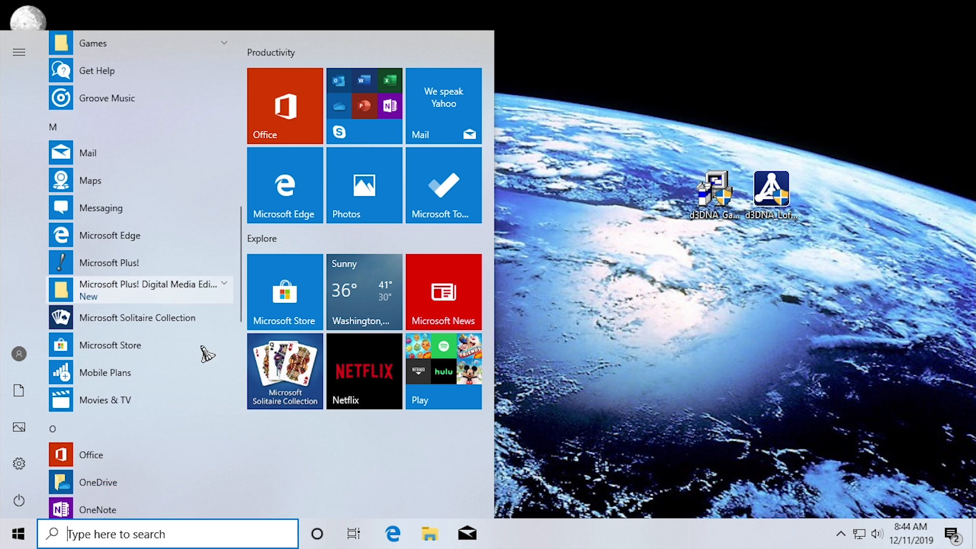
scroll(178, 289, "down", 3)
left_click(192, 113)
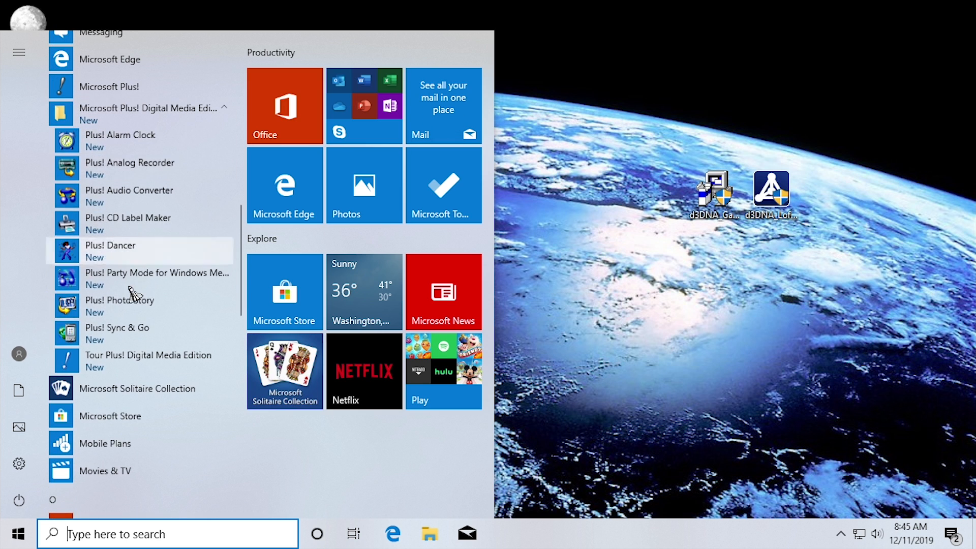
left_click(109, 362)
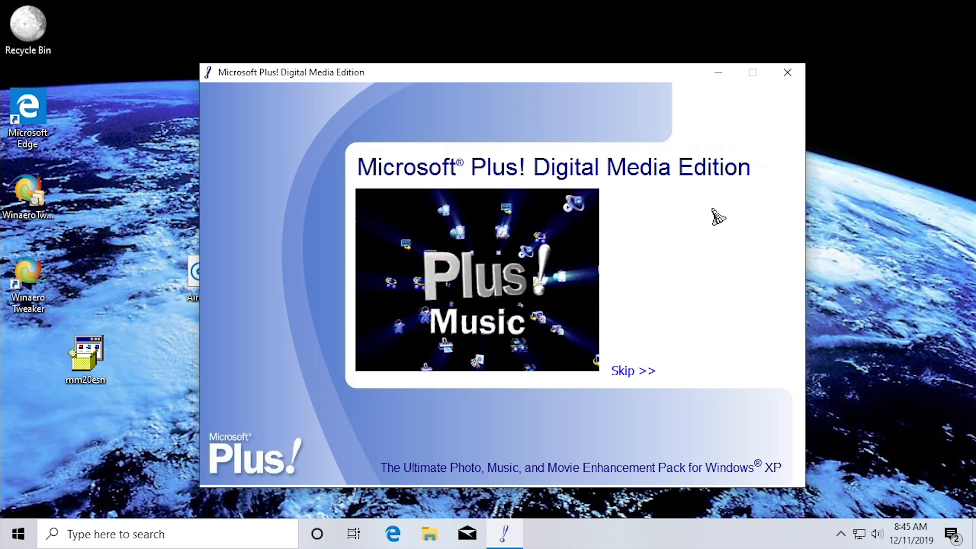
- Set the speaker volume to 65 while the Plus! tour video plays
left_click(883, 536)
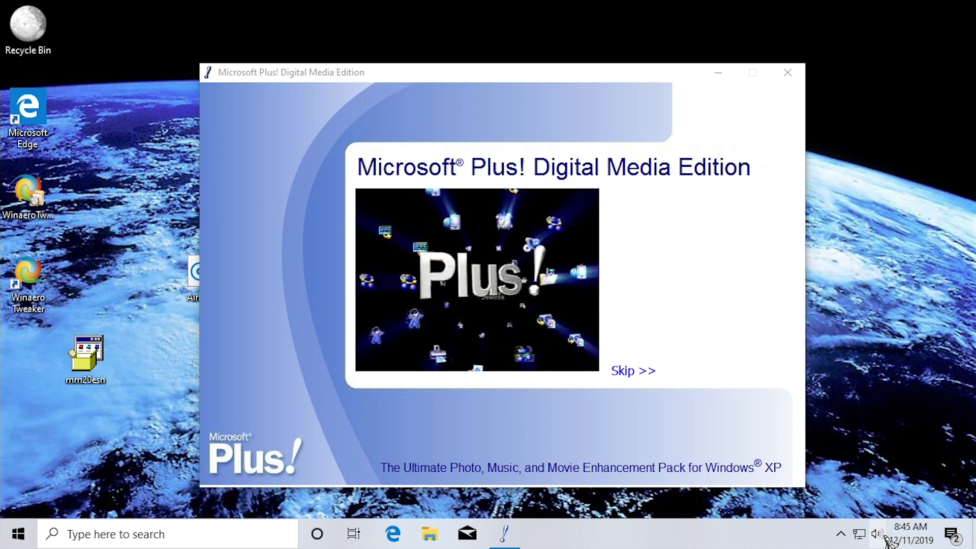
left_click_drag(805, 497, 868, 507)
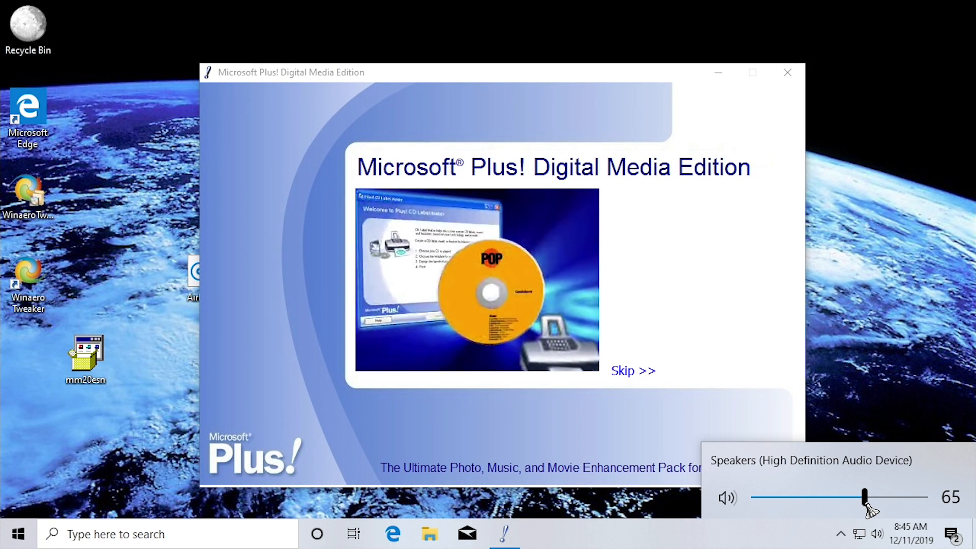
left_click(657, 414)
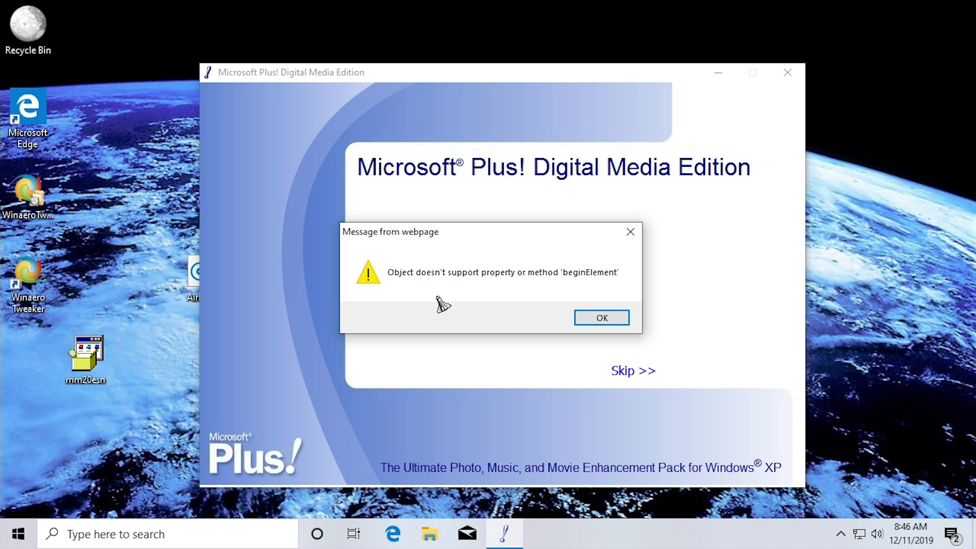
- Dismiss the webpage error messages, try repeatedly to skip the Plus! tour intro, and close the tour
left_click_drag(385, 233, 413, 254)
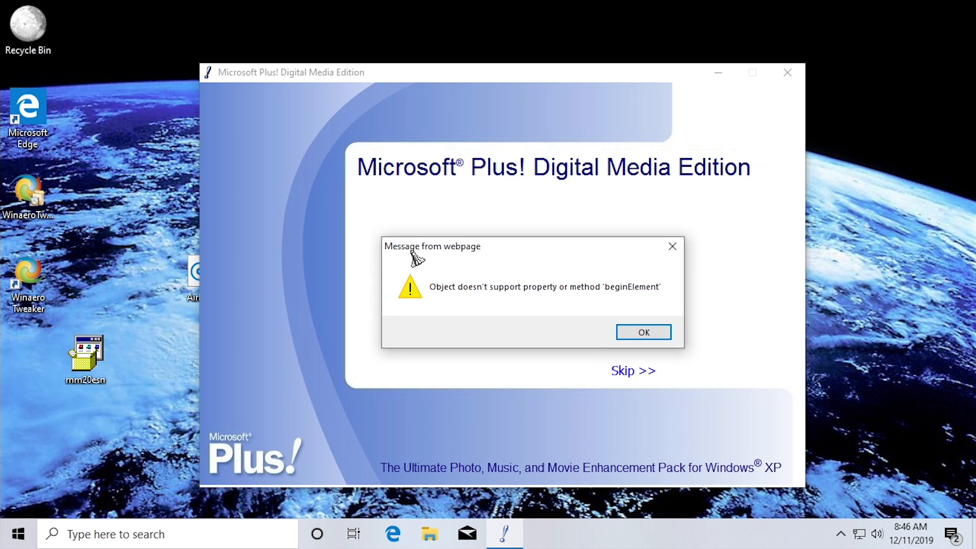
left_click(642, 332)
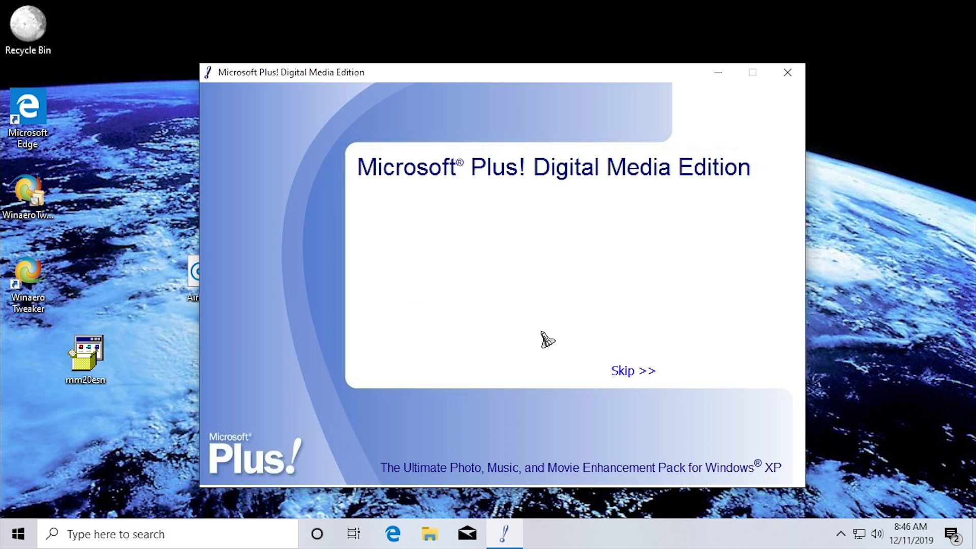
left_click(635, 372)
left_click(625, 322)
left_click(628, 375)
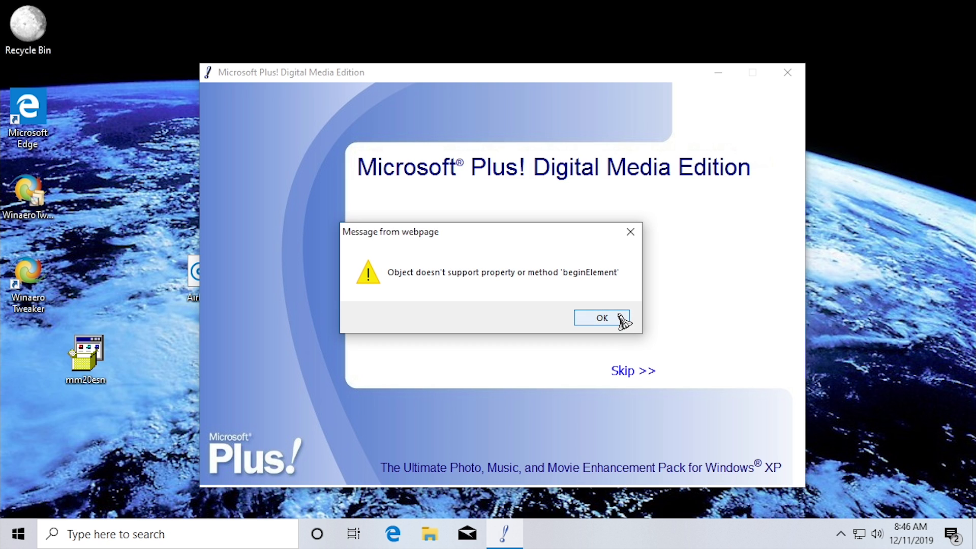
left_click(601, 326)
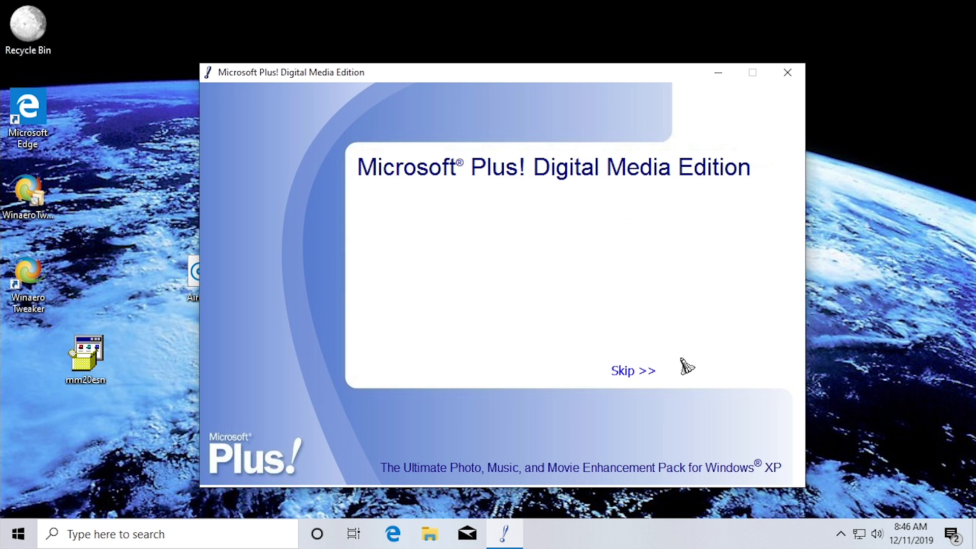
left_click(630, 371)
left_click(616, 326)
left_click(787, 72)
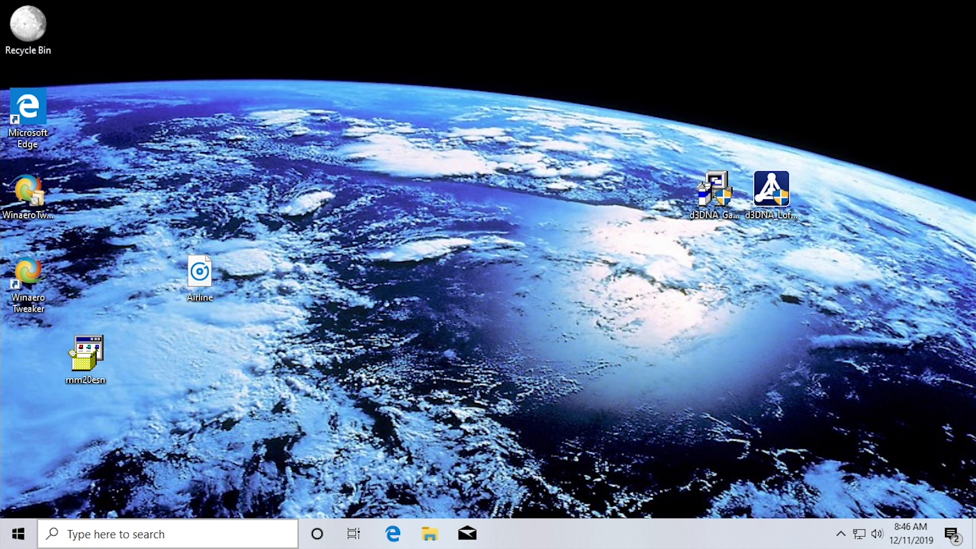
- Try to launch Plus! Alarm Clock from the Microsoft Plus! Digital Media Edition programs and dismiss the activation error
key("super")
scroll(162, 356, "down", 10)
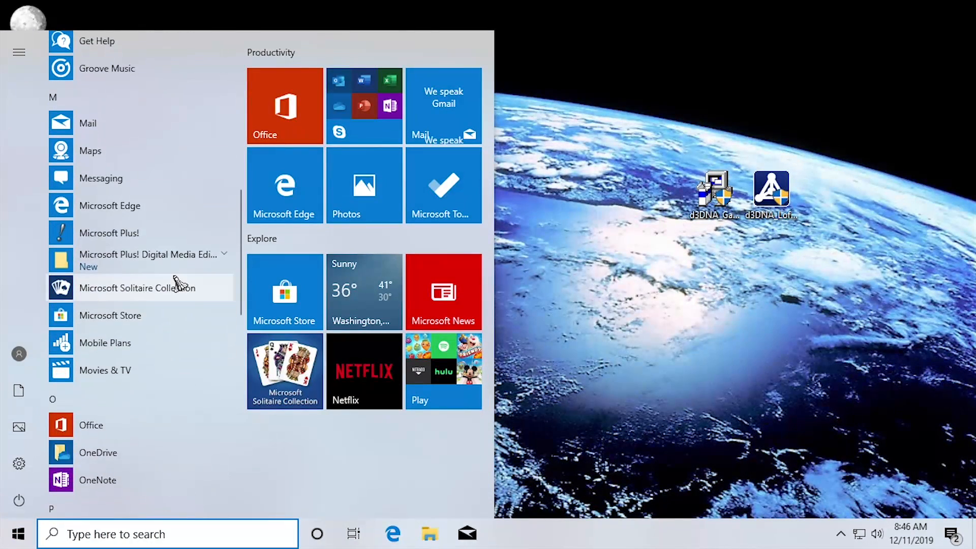
left_click(175, 260)
scroll(197, 331, "down", 3)
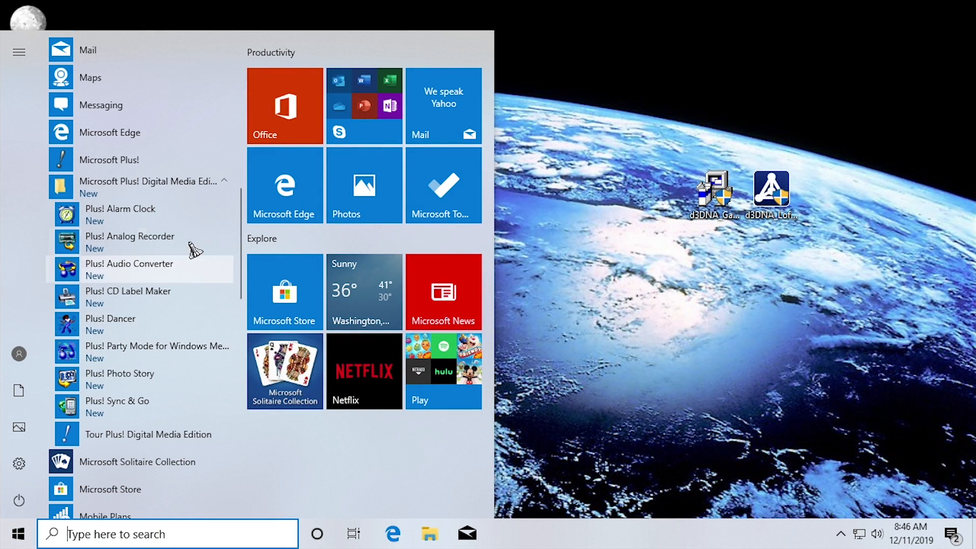
left_click(159, 224)
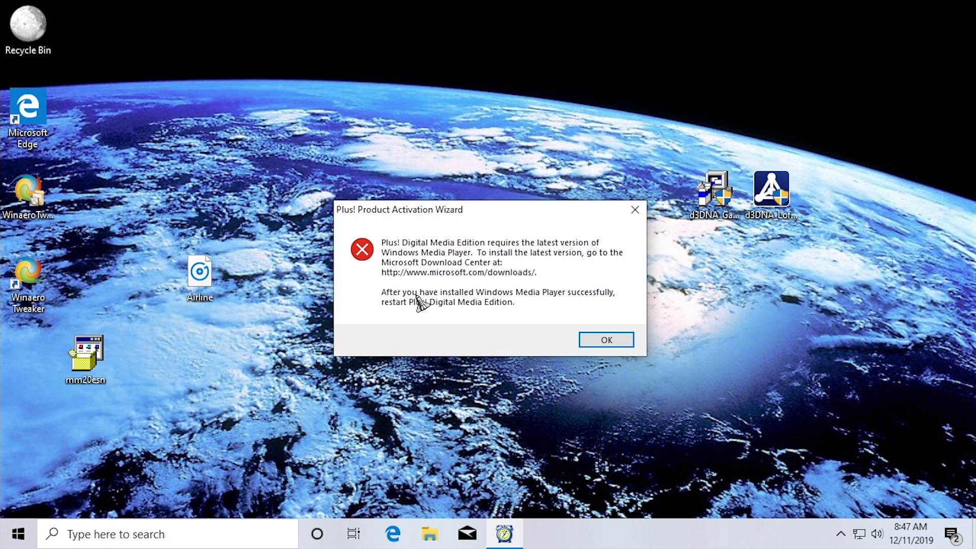
key("Return")
left_click(20, 539)
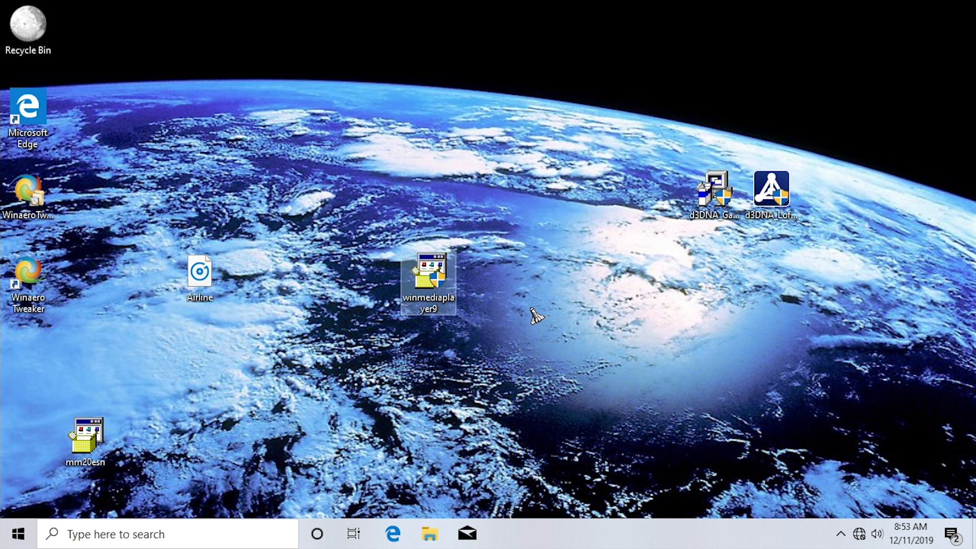
- Examine the version details in the file properties of the winmediaplayer9 installer on the desktop
double_click(435, 307)
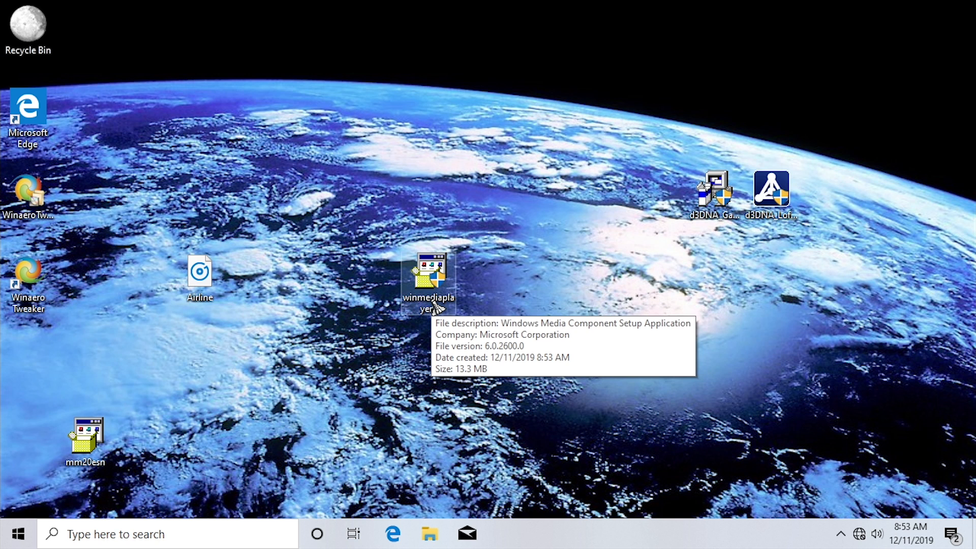
right_click(434, 307)
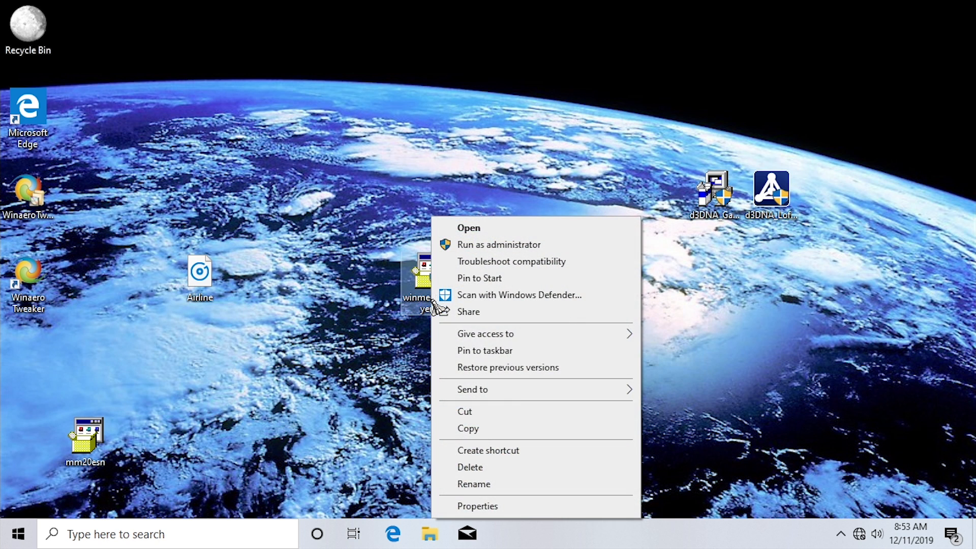
left_click(544, 505)
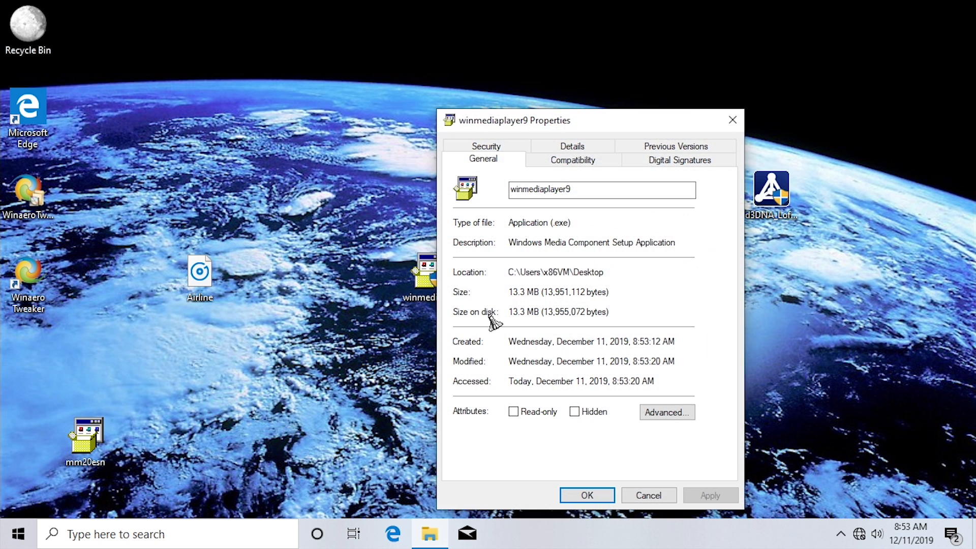
left_click(573, 148)
left_click(604, 287)
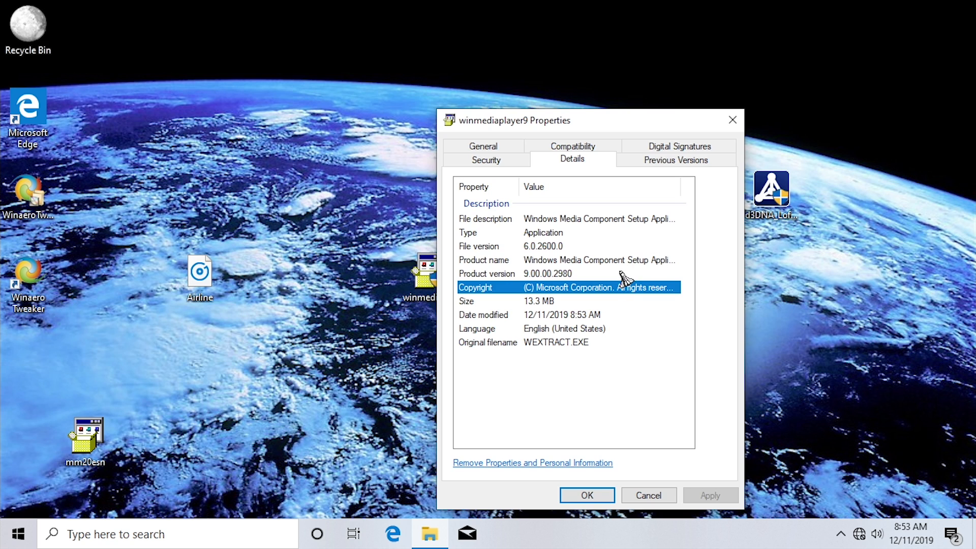
- Check the digital signature's timestamp in the winmediaplayer9 installer's properties and close the properties
left_click(648, 150)
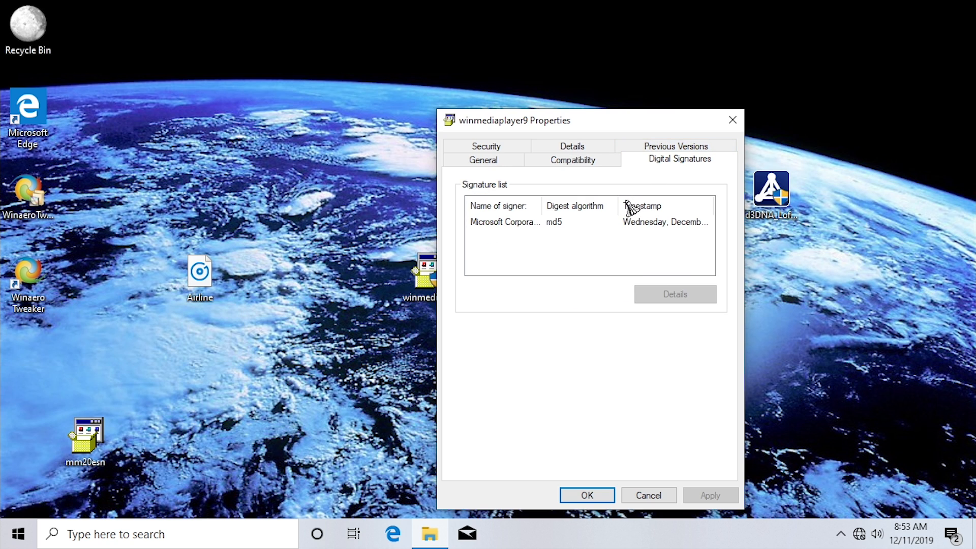
left_click_drag(593, 208, 539, 209)
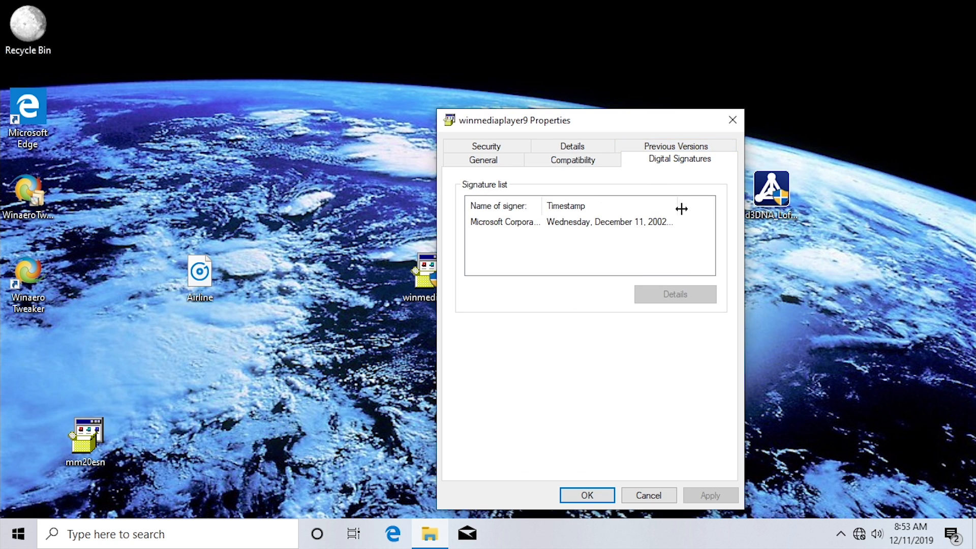
left_click(733, 121)
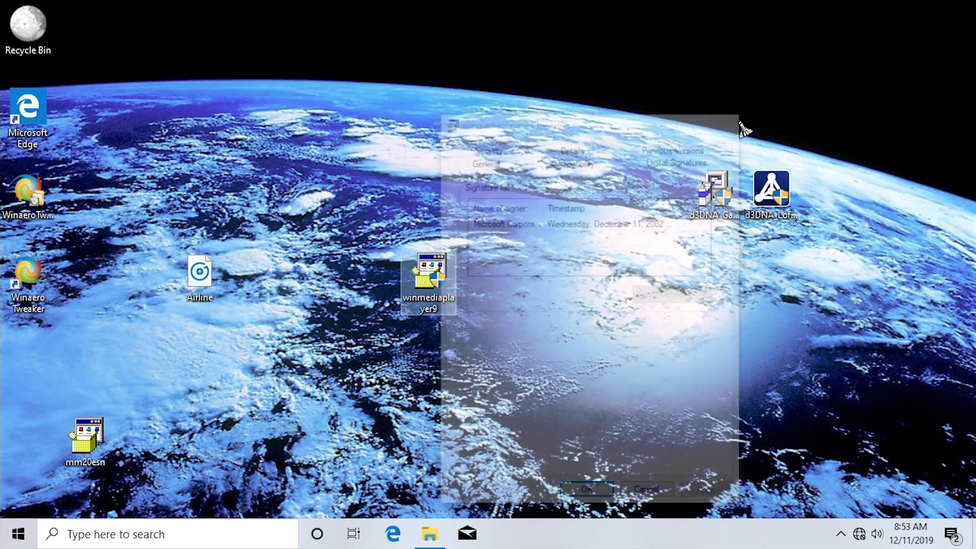
- Try to run the winmediaplayer9 installer with administrator permission and dismiss the compatibility notification
double_click(428, 274)
left_click(430, 376)
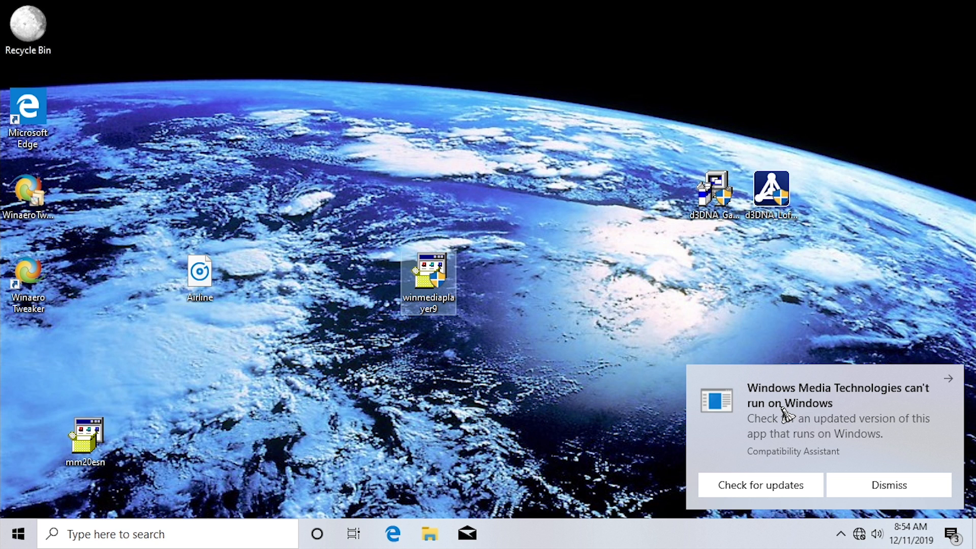
left_click(880, 486)
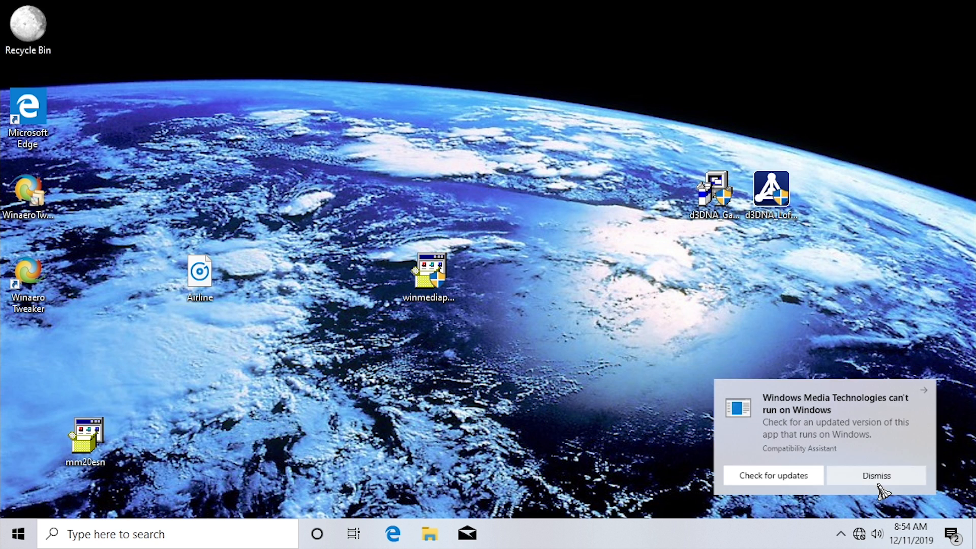
- Open Task Manager and look through the running processes
right_click(580, 540)
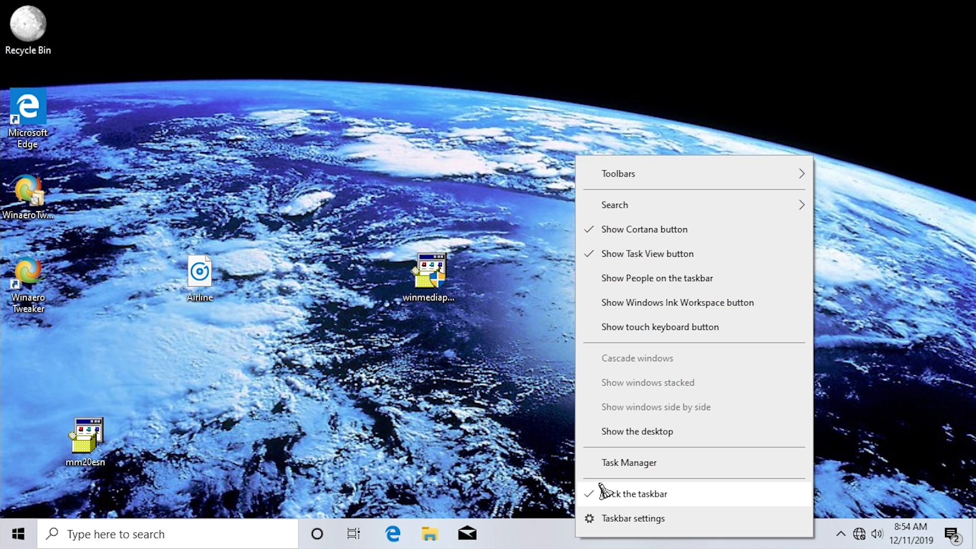
left_click(621, 463)
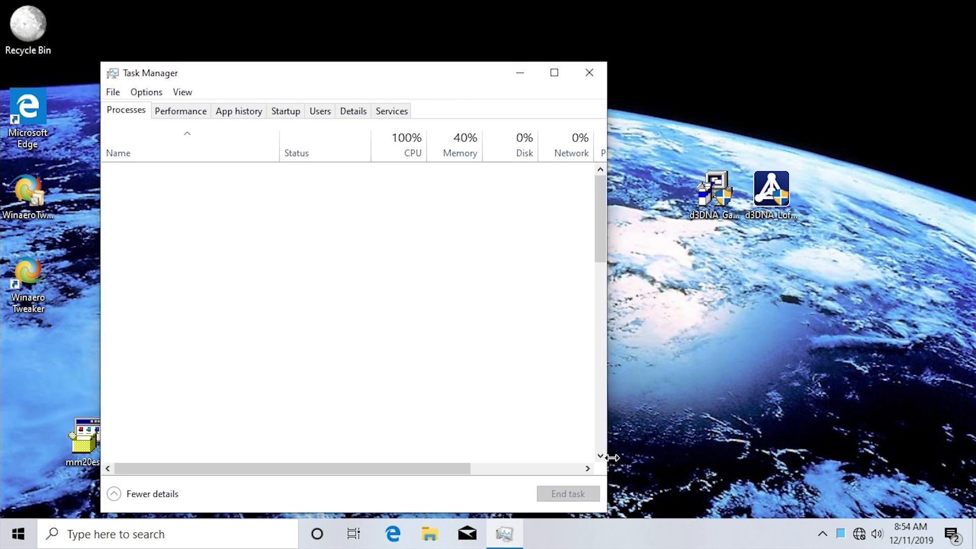
scroll(364, 305, "down", 20)
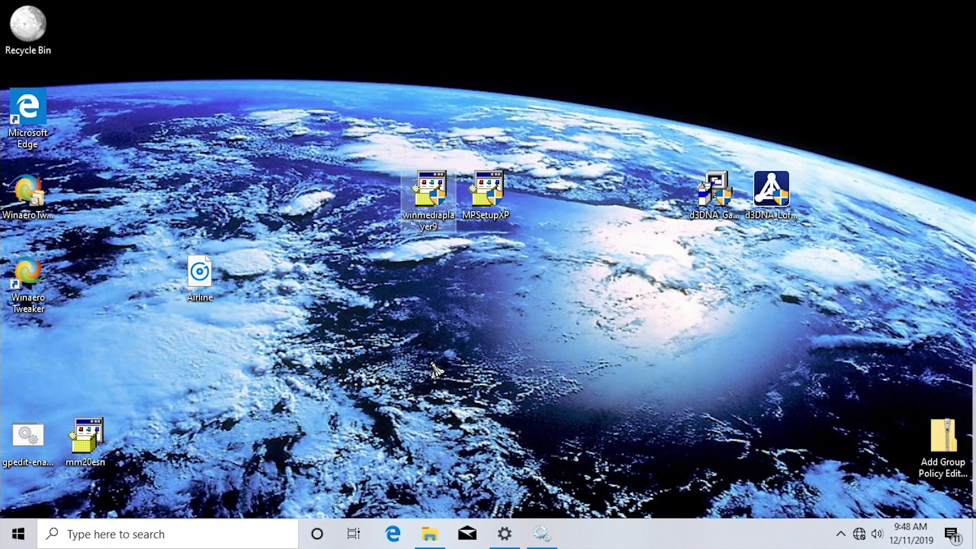
- Try again to run the Windows Media Player 9 Series setup, allow it to make changes, and dismiss the compatibility notification
key("Return")
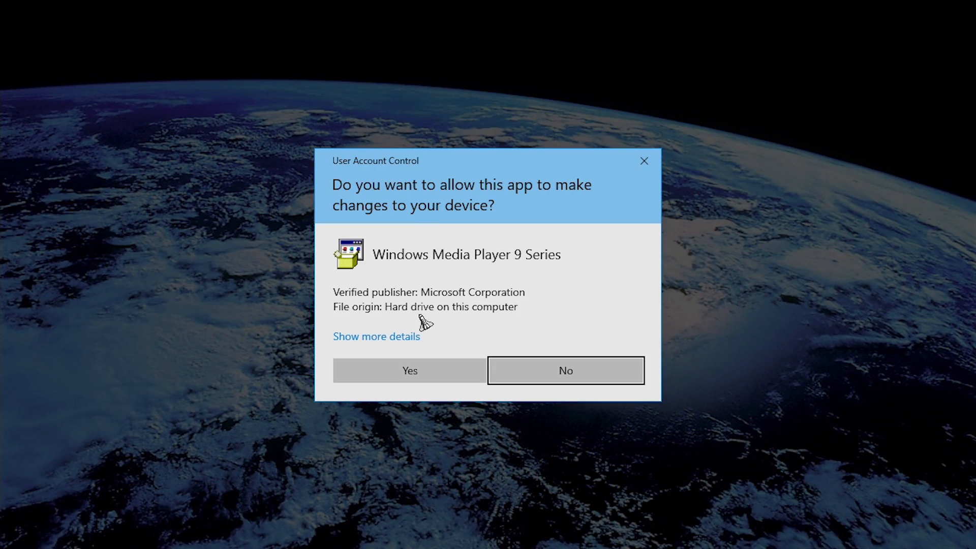
left_click(415, 371)
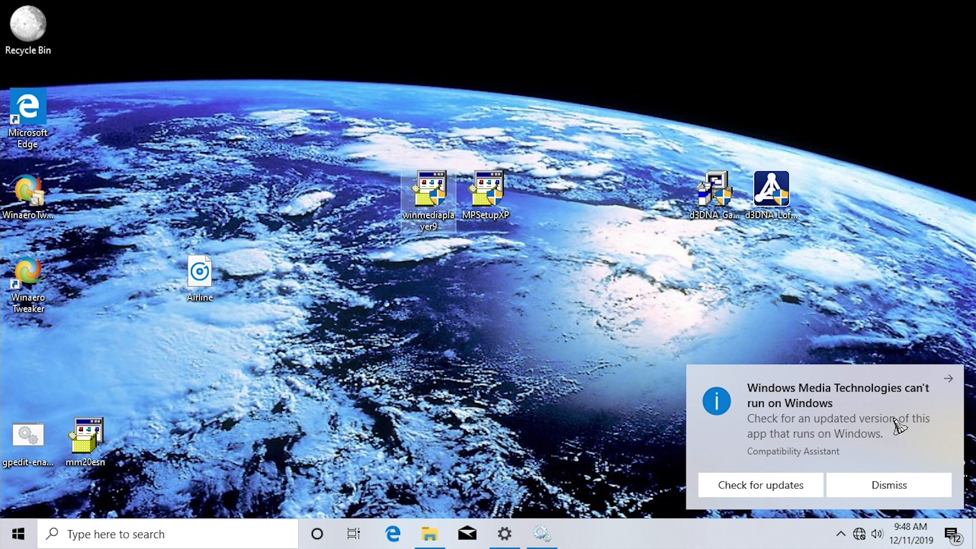
left_click(867, 487)
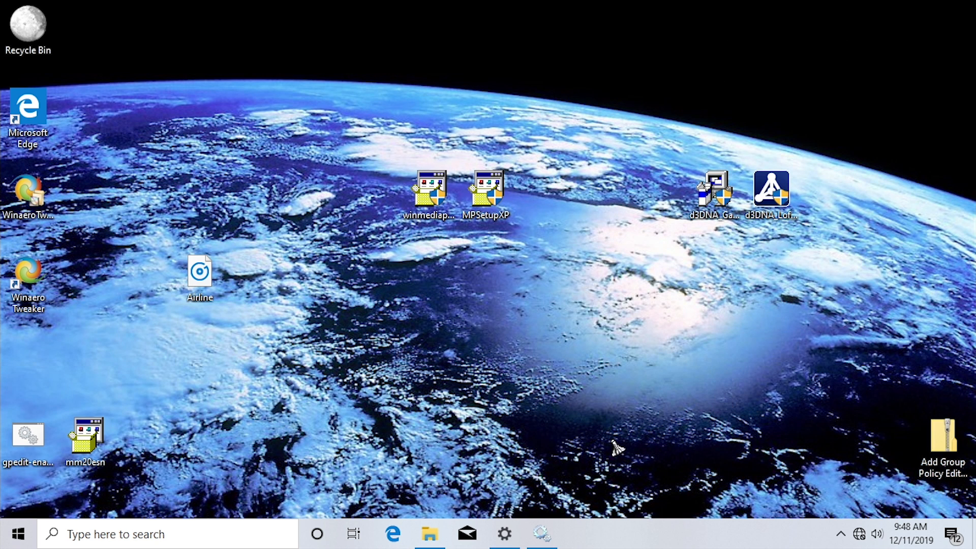
- Check the startup type of the Program Compatibility Assistant Service in the Services console, close its properties, and minimize the console
left_click(505, 533)
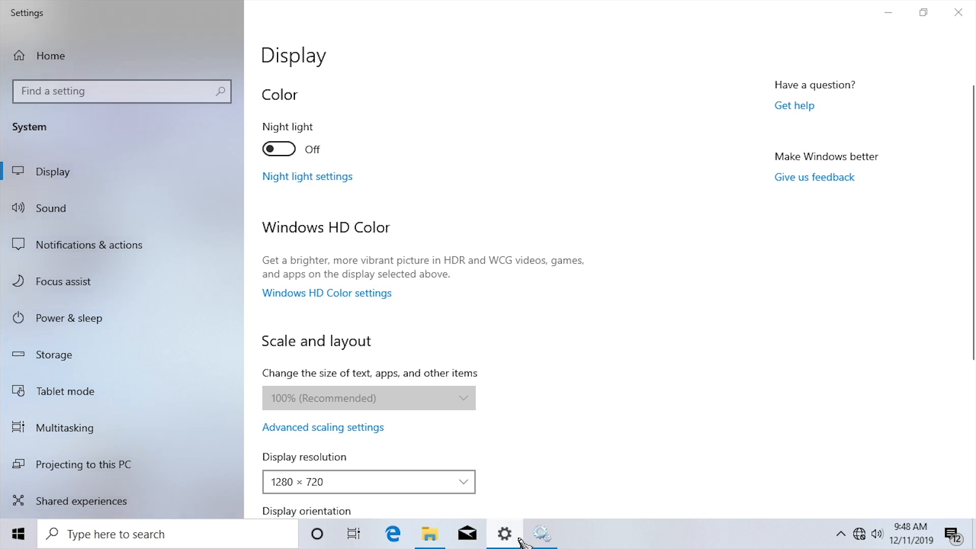
left_click(506, 533)
left_click_drag(385, 37, 431, 46)
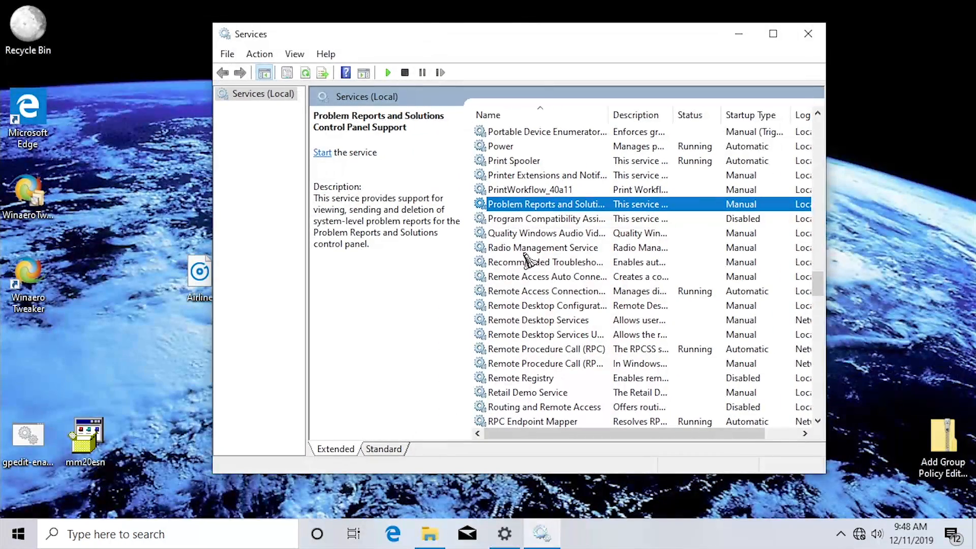
left_click(510, 219)
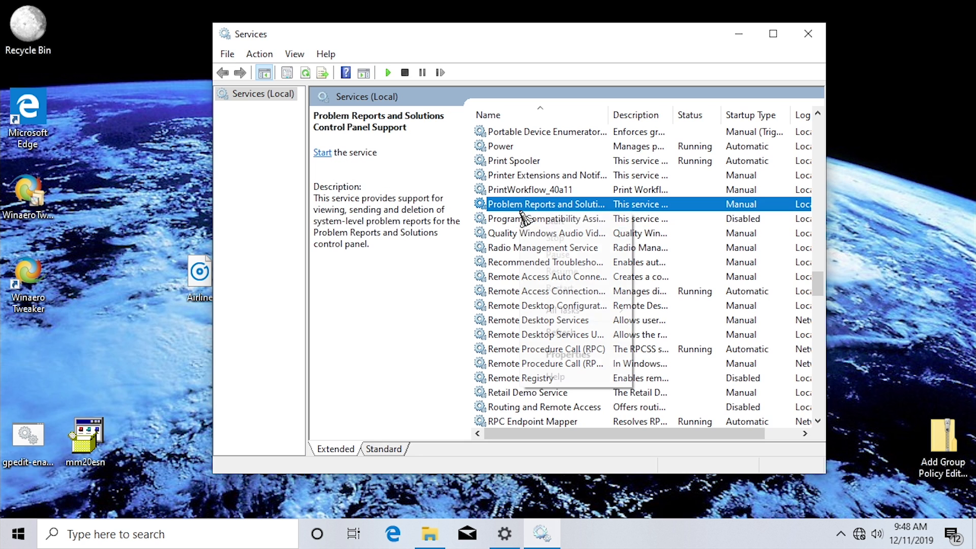
left_click(508, 220)
right_click(508, 221)
left_click(542, 366)
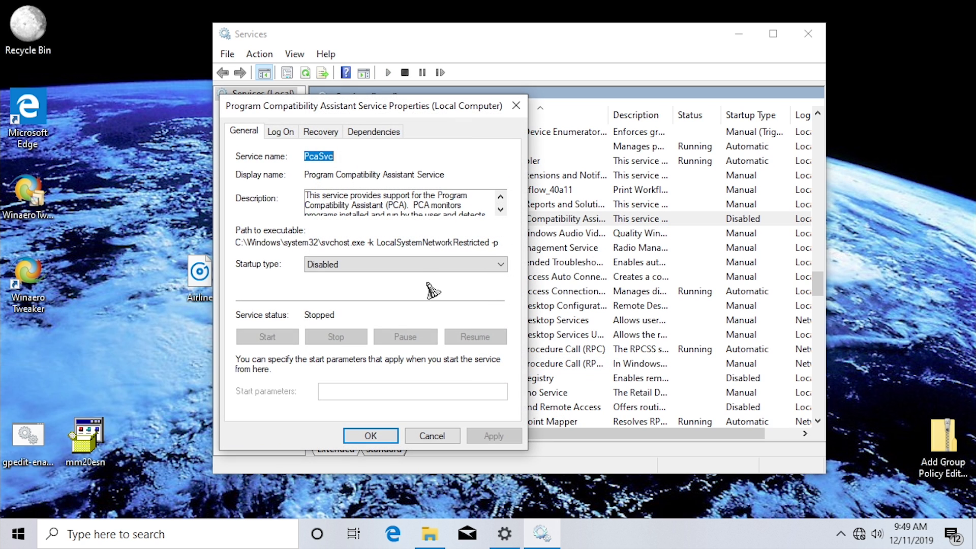
left_click(517, 107)
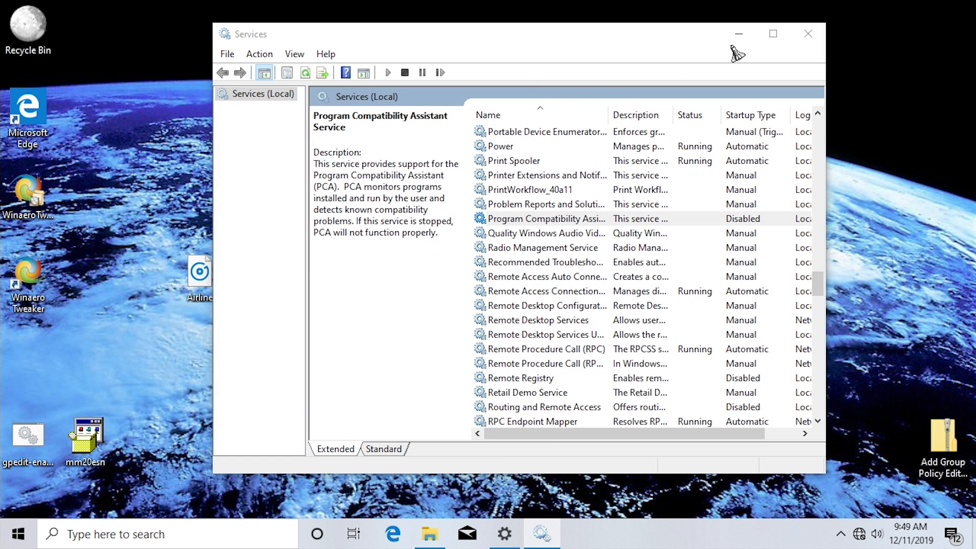
left_click(739, 34)
- Try to run the MPSetupXP installer from the desktop with administrator permission and dismiss the compatibility notification
double_click(485, 191)
left_click(462, 375)
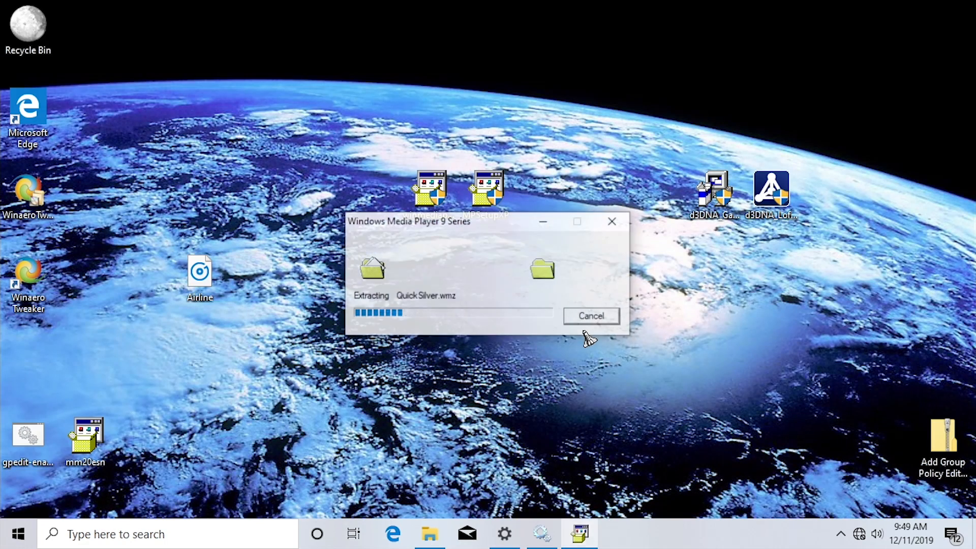
left_click(950, 394)
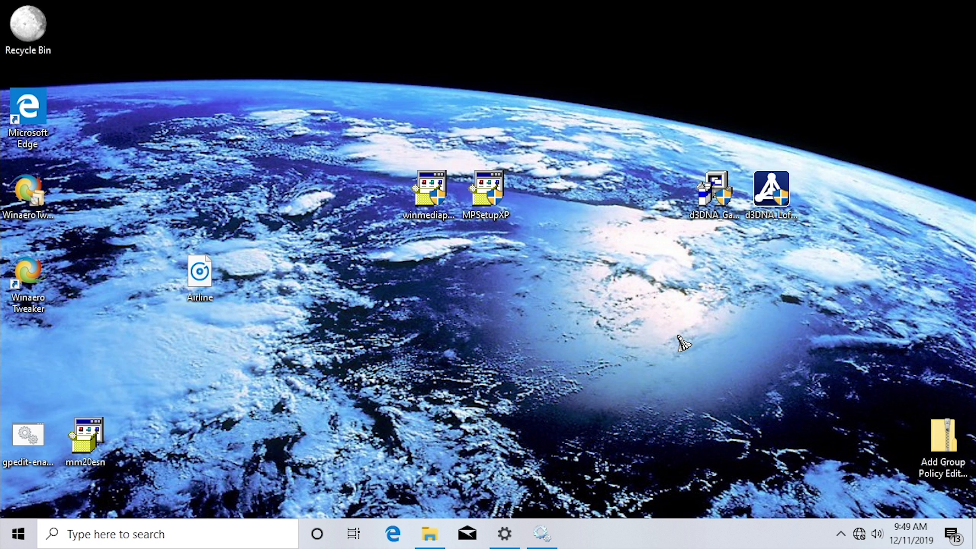
- Launch services.msc, try to launch gpedit.msc, minimize the Services console, and dismiss the error message
key("super+r")
key("Return")
key("super+r")
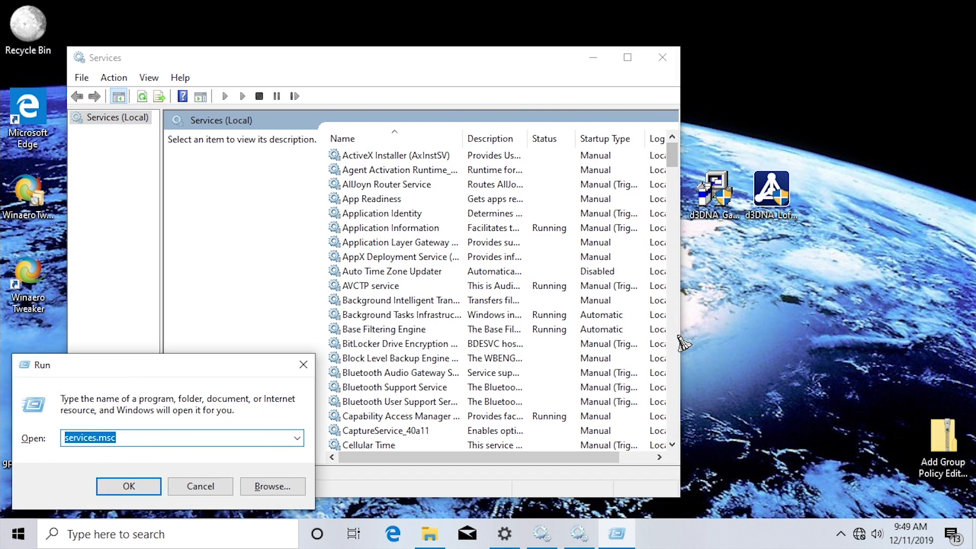
type("gpedit.msc")
key("Return")
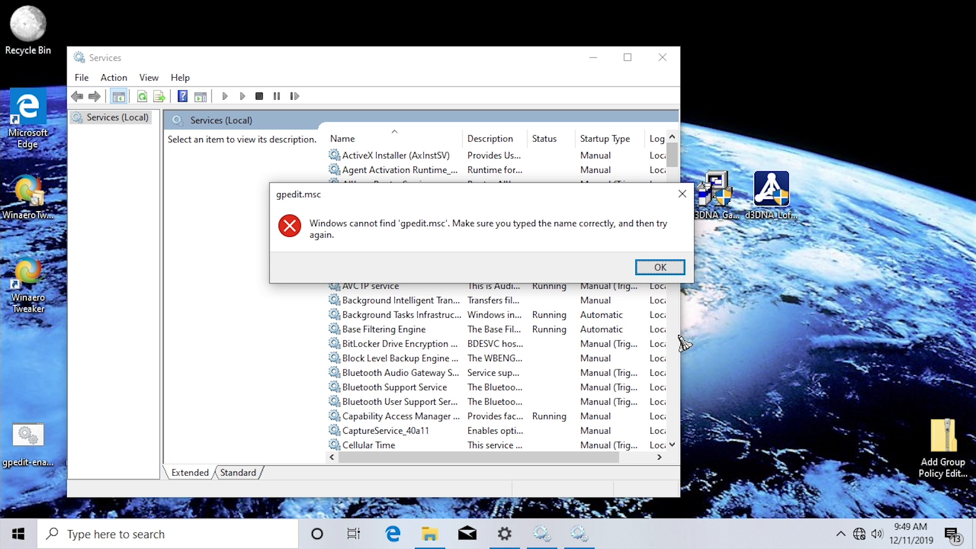
left_click_drag(430, 200, 486, 173)
left_click(594, 60)
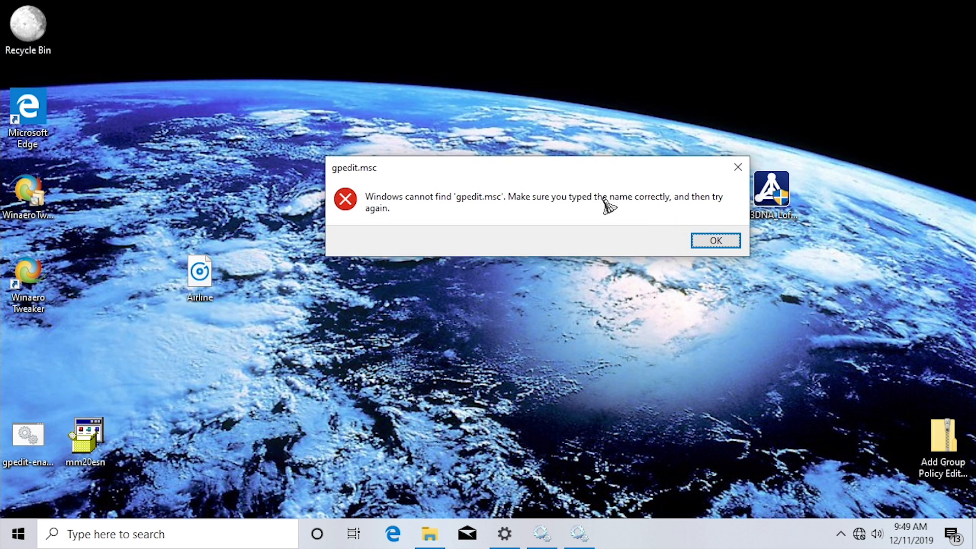
left_click_drag(600, 174, 567, 199)
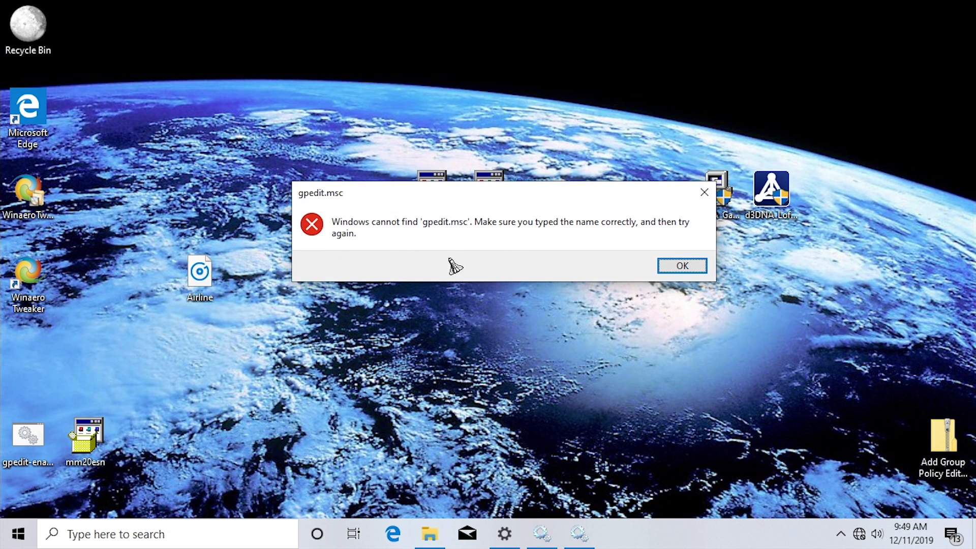
left_click(680, 271)
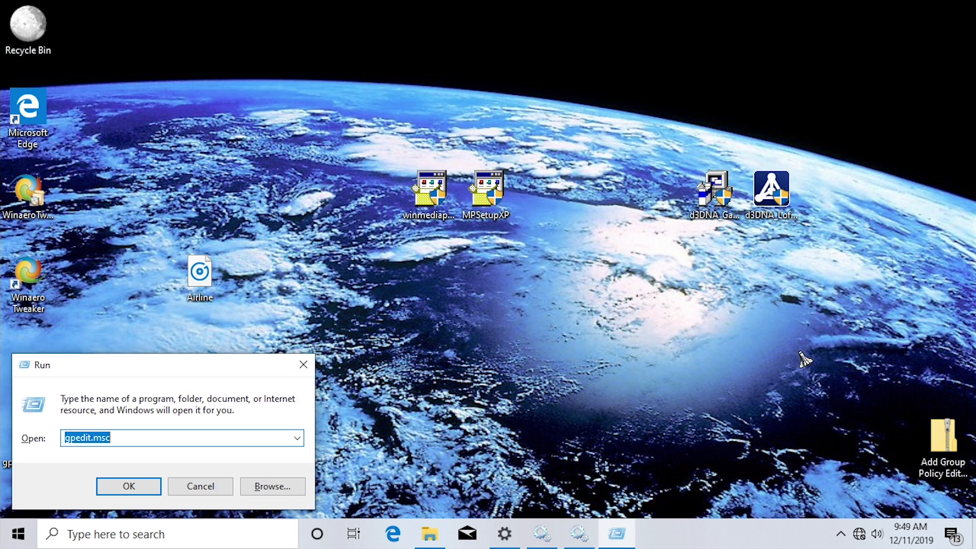
- Move the Add Group Policy Editor archive and the gpedit-enabler batch file to the open middle area of the desktop
left_click_drag(930, 440, 645, 278)
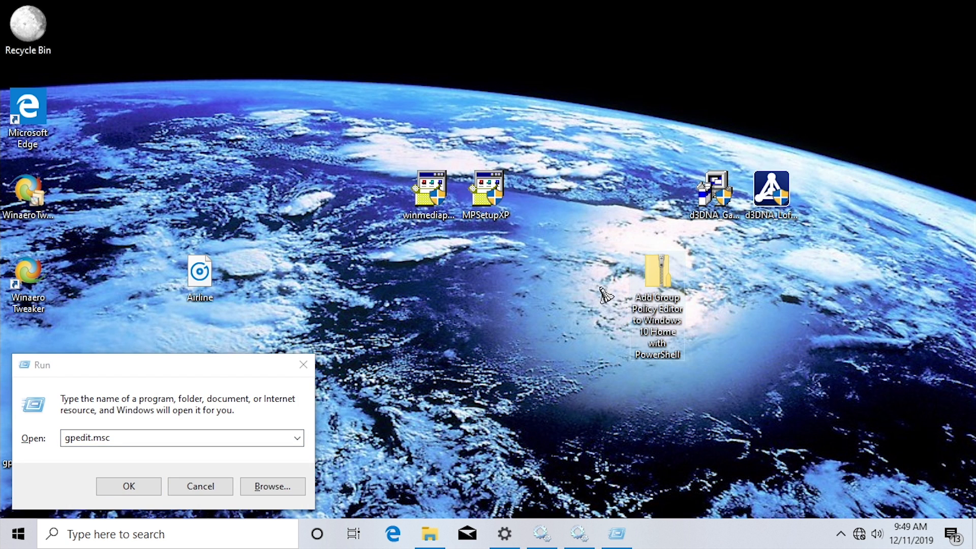
left_click_drag(219, 362, 462, 374)
left_click_drag(28, 436, 598, 264)
- Open the gpedit-enabler batch file for editing in Notepad and examine its script
right_click(609, 204)
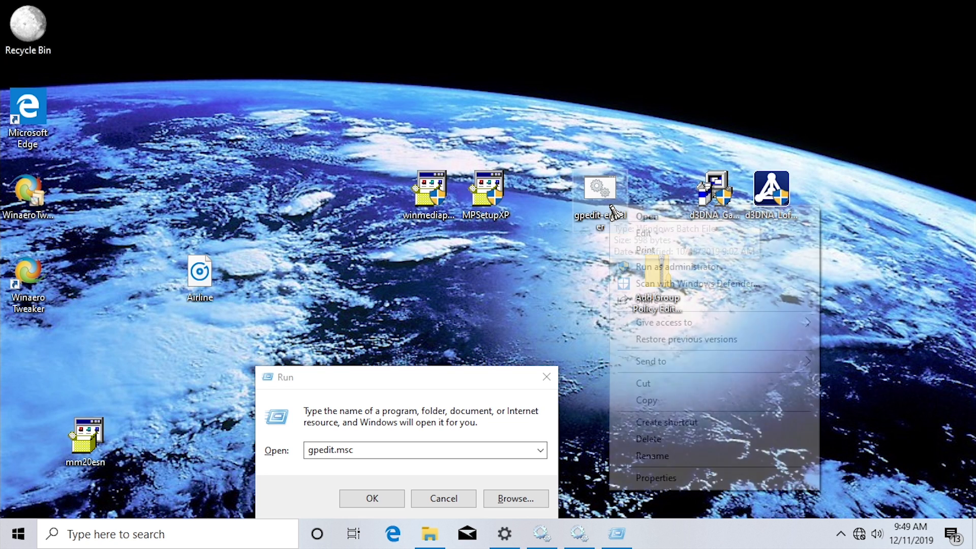
left_click(629, 234)
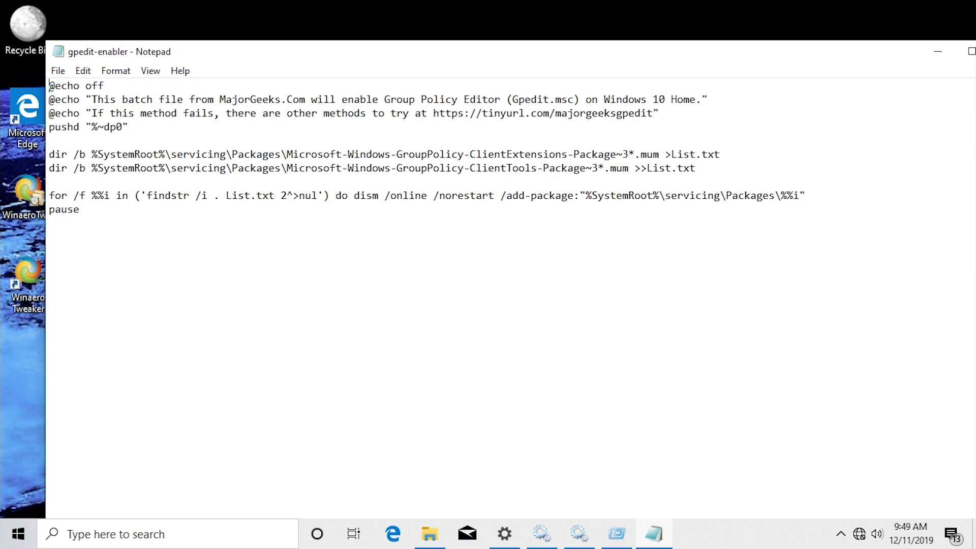
left_click_drag(377, 59, 356, 36)
left_click_drag(60, 186, 28, 131)
left_click(60, 186)
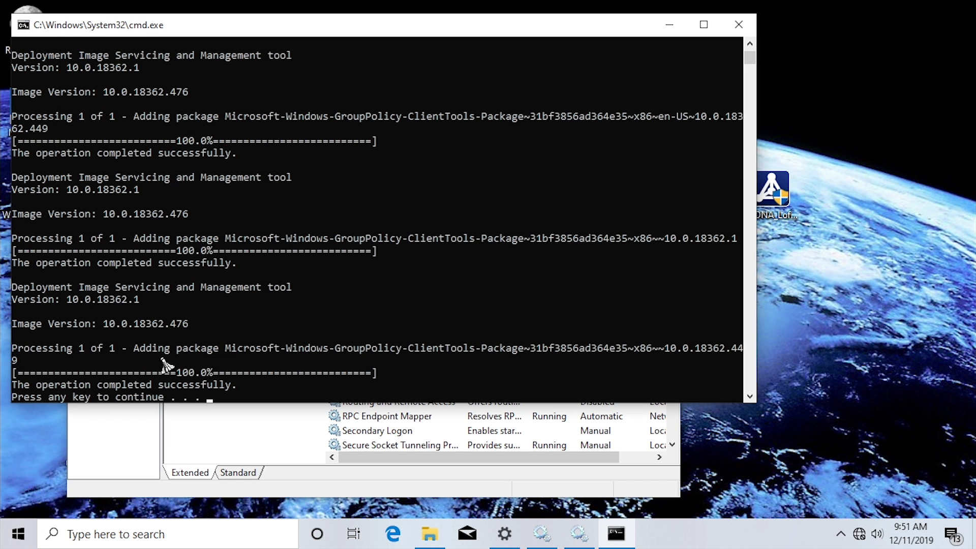
- Run the gpedit-enabler batch file to add the Group Policy Editor to Windows
left_click(164, 359)
key("Return")
key("Return")
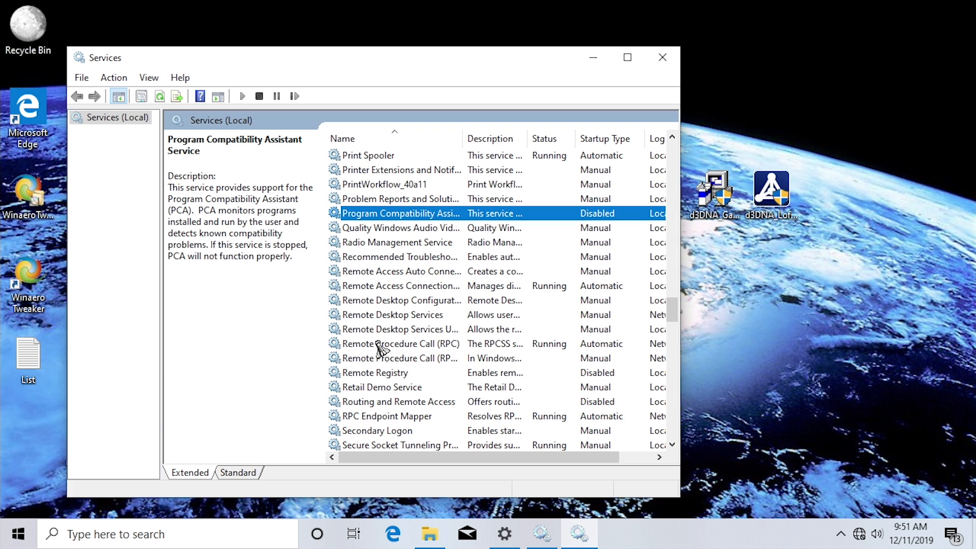
- Launch gpedit.msc and move the Local Group Policy Editor window clear of the Services console
key("super+r")
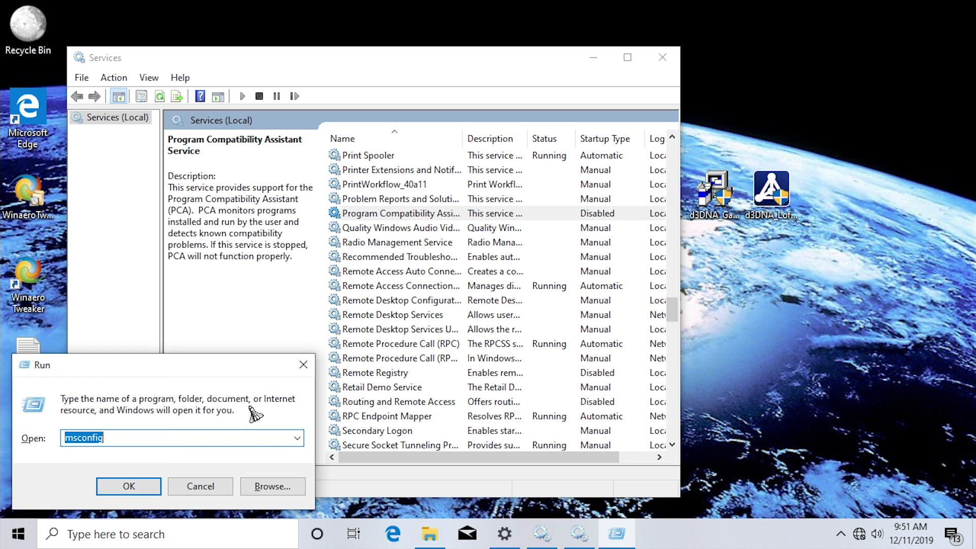
type("gpedit.msc")
key("Return")
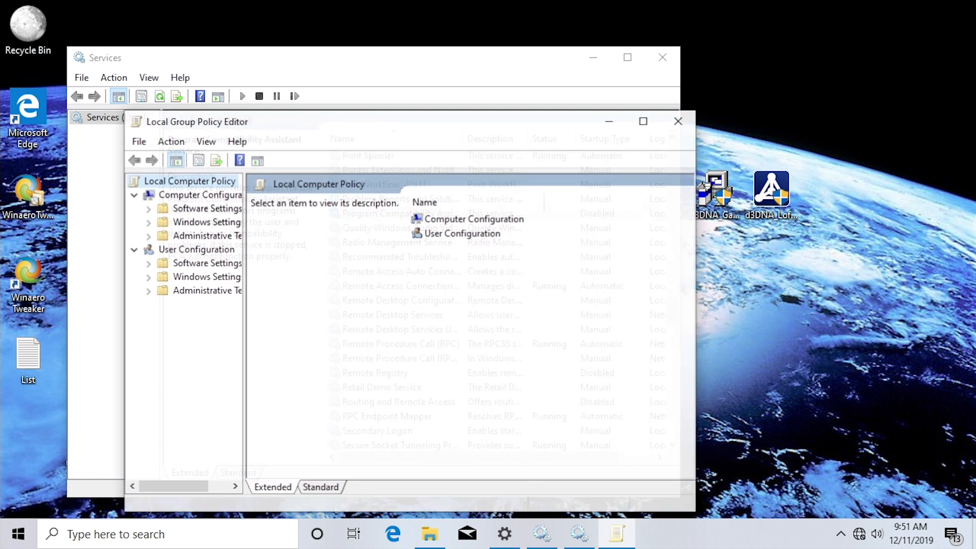
left_click_drag(283, 128, 447, 117)
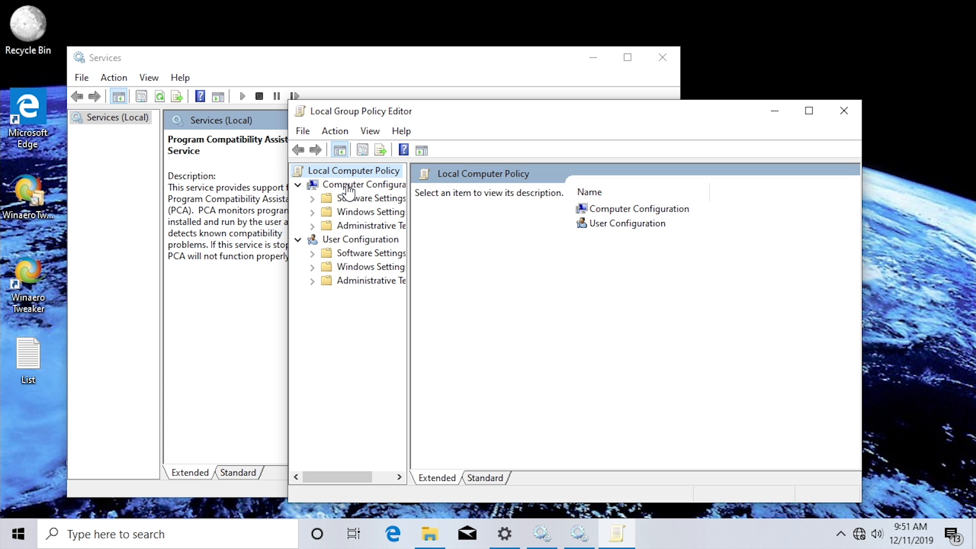
- Open the computer's Application Compatibility policies under Administrative Templates, Windows Components, and review the Program Compatibility Assistant and Application Compatibility Engine settings
left_click(312, 225)
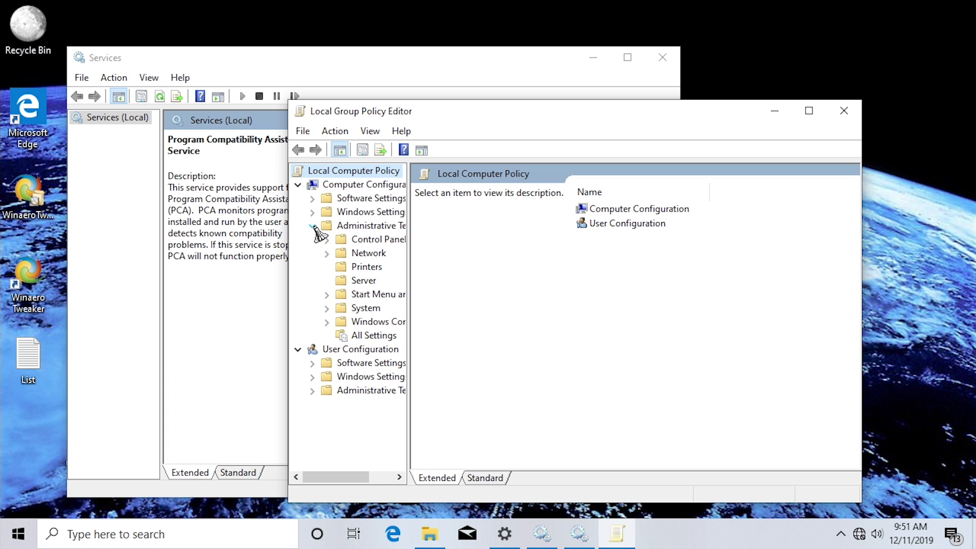
left_click_drag(412, 268, 462, 268)
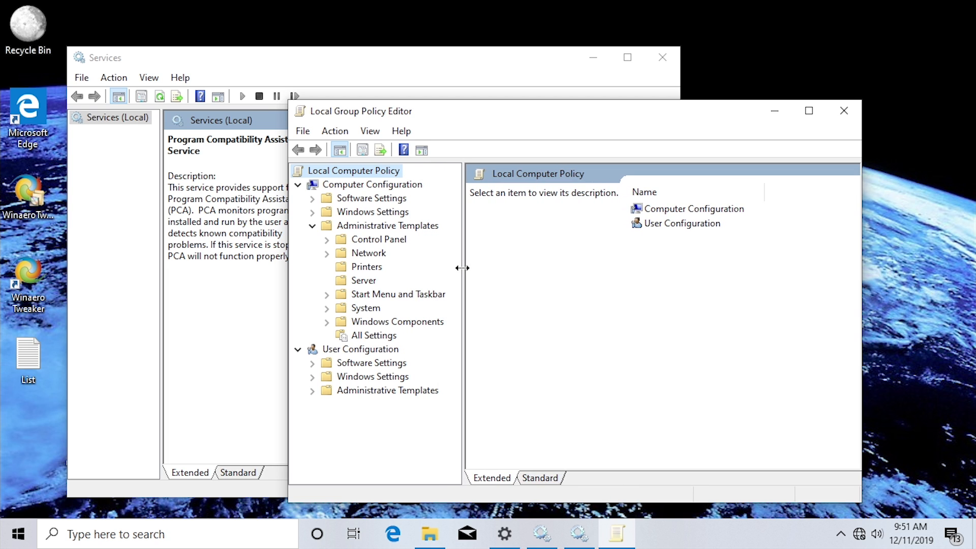
left_click(326, 322)
left_click(405, 254)
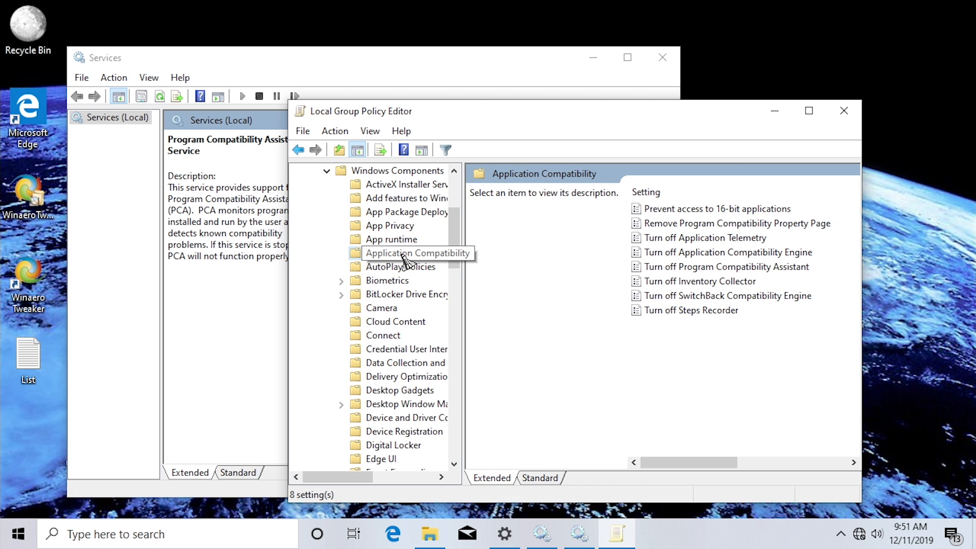
left_click(691, 266)
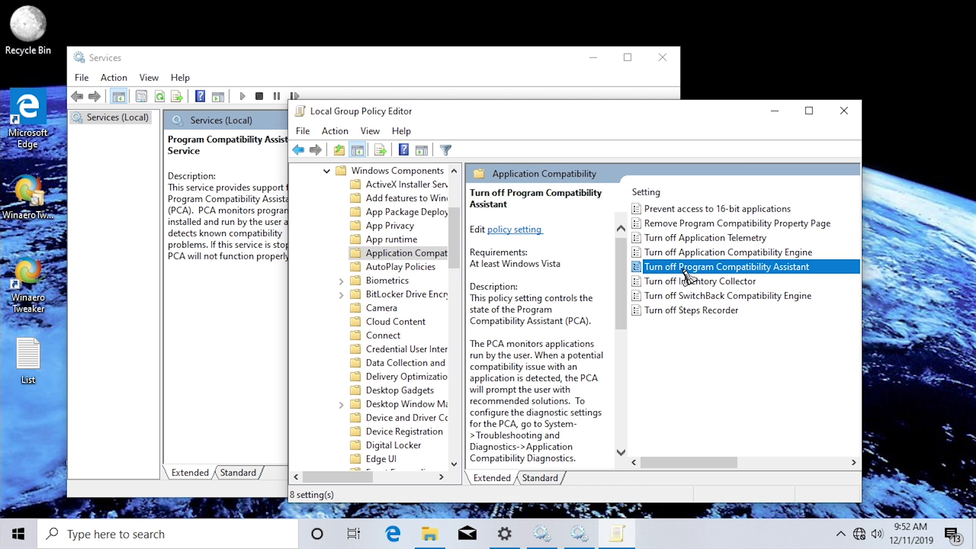
left_click(681, 253)
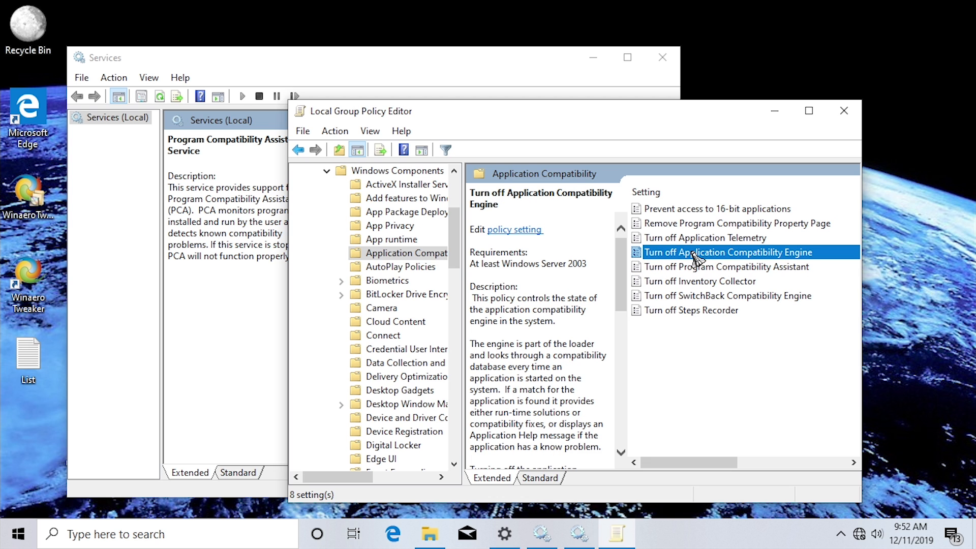
- Enable the Turn off Program Compatibility Assistant policy and save the setting
left_click(695, 267)
double_click(695, 272)
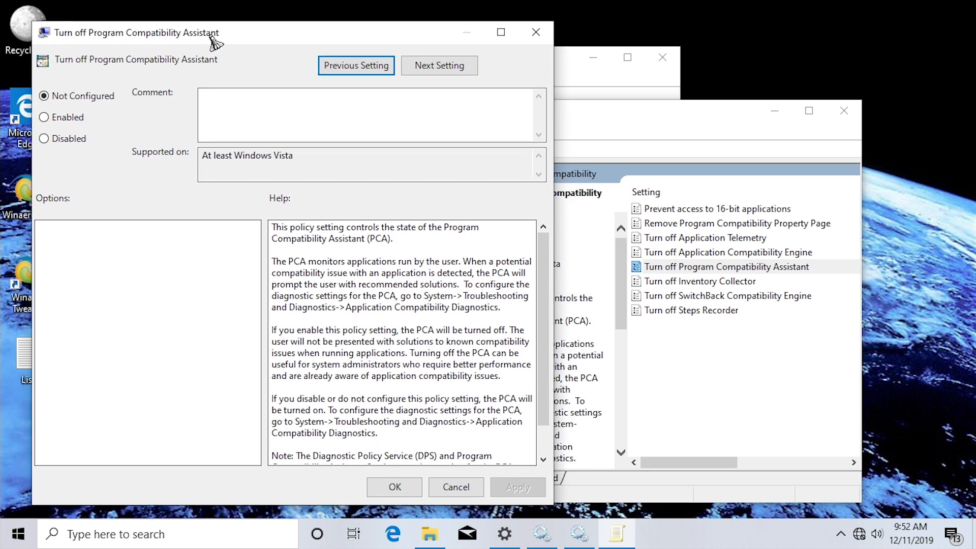
left_click_drag(208, 36, 246, 47)
left_click(112, 133)
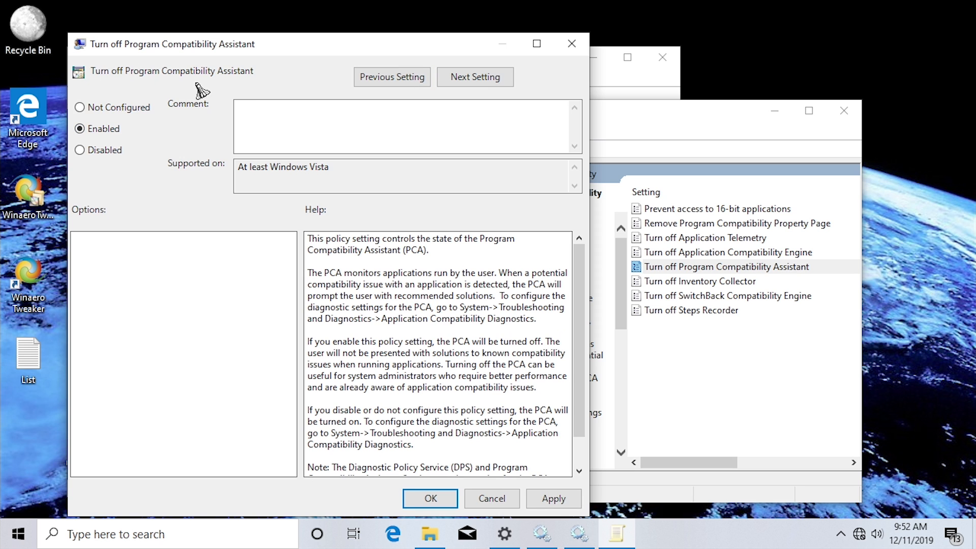
left_click(435, 498)
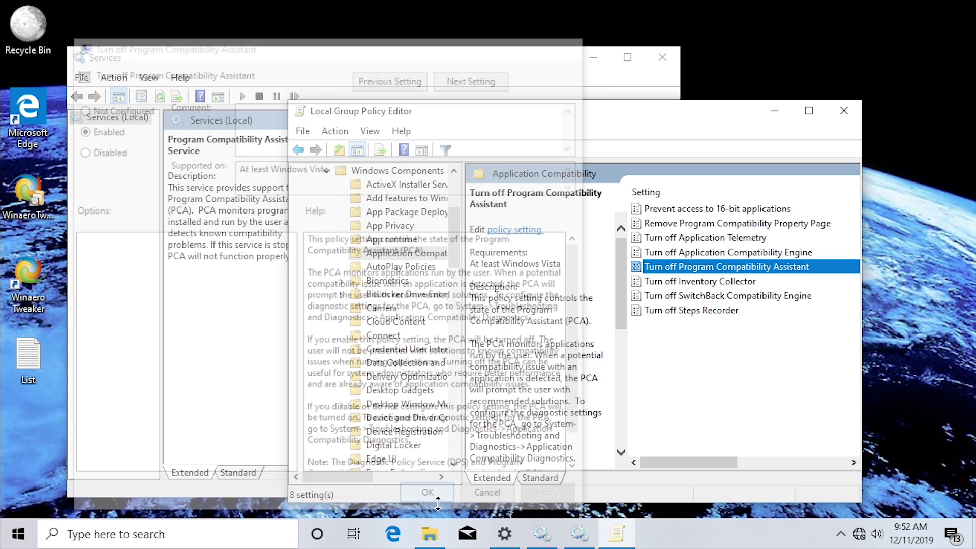
- Enable the Turn off Application Compatibility Engine policy and save the setting
left_click(673, 256)
double_click(671, 259)
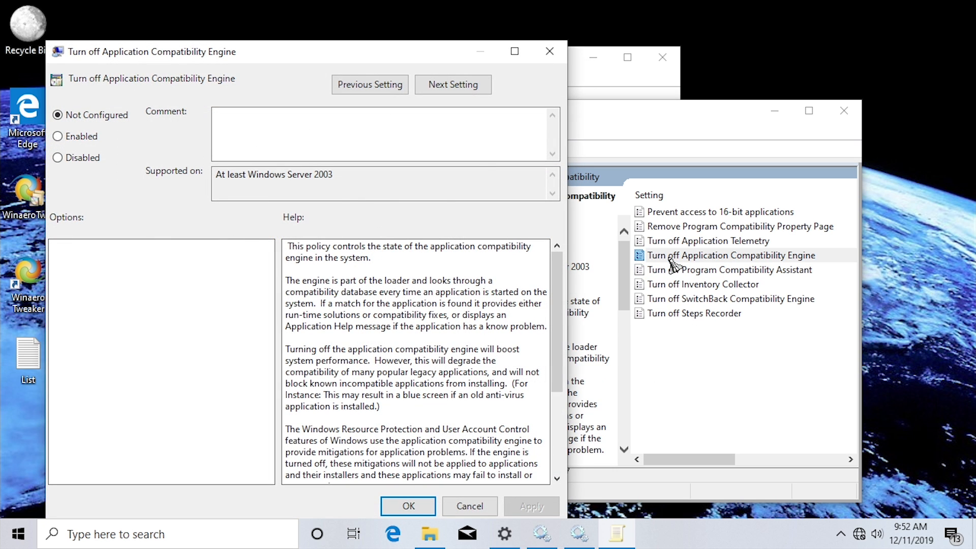
left_click(57, 137)
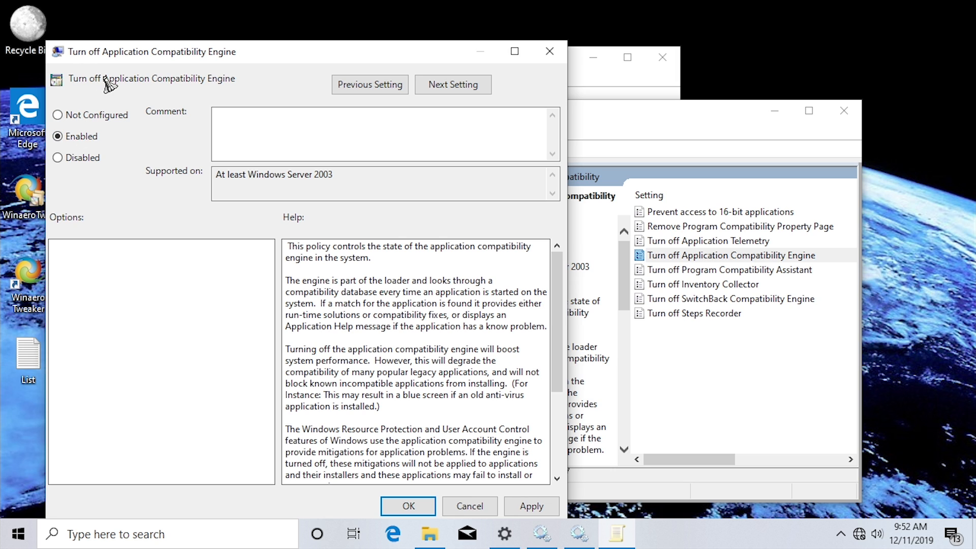
left_click(409, 506)
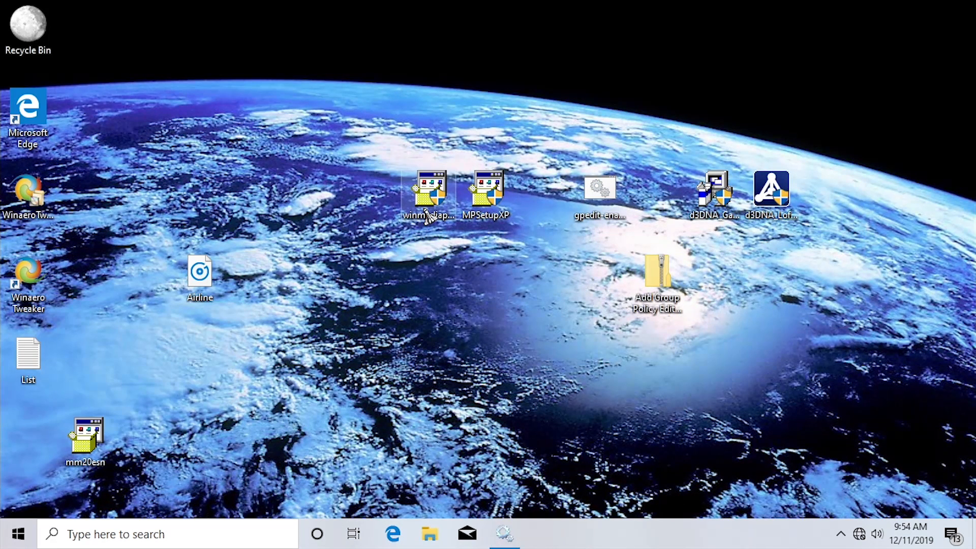
- Run the Windows Media Player 9 Series installer from the desktop and allow it to make changes to the device
left_click(431, 207)
mouse_move(416, 227)
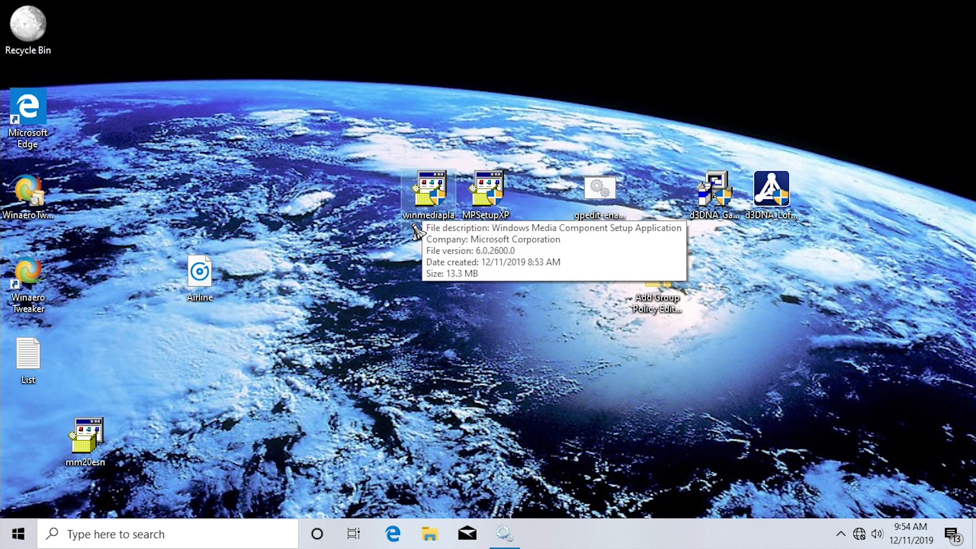
mouse_move(496, 204)
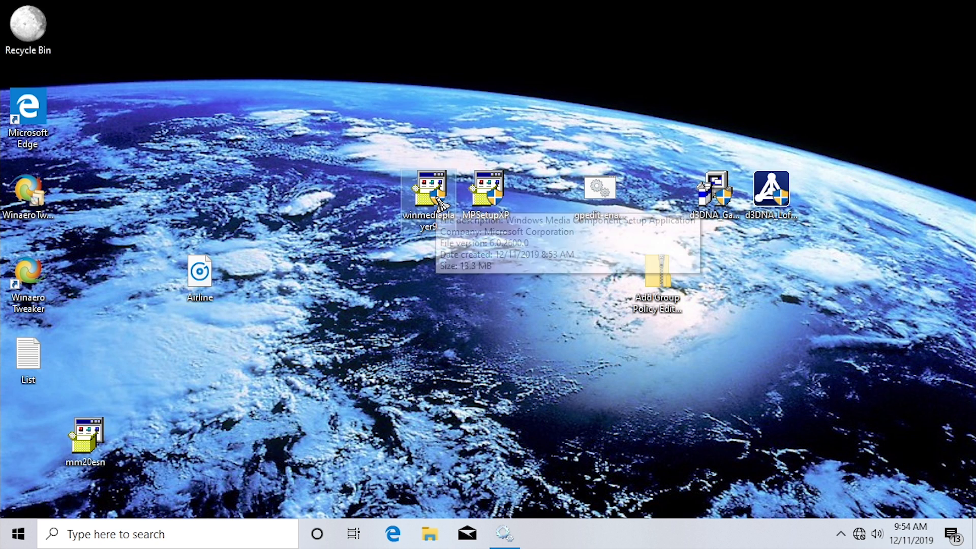
mouse_move(440, 204)
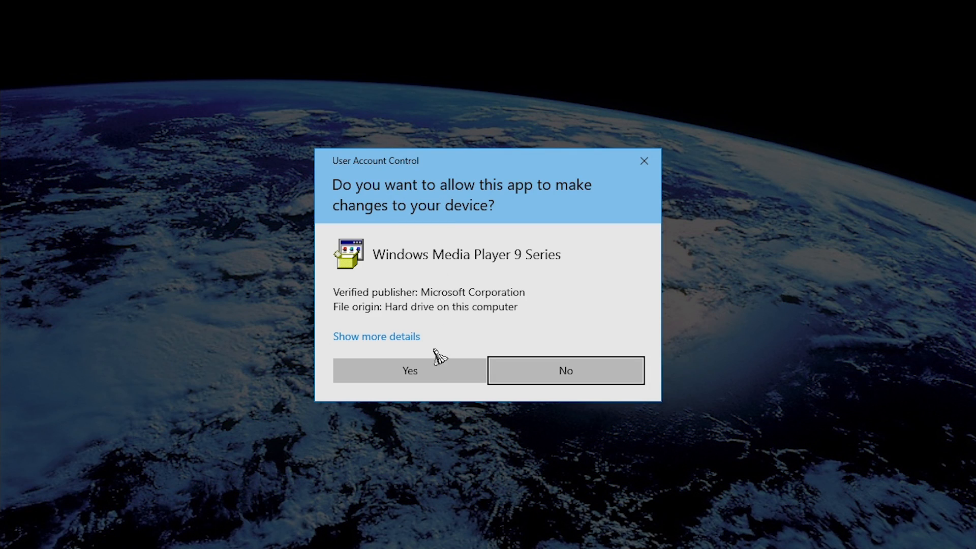
left_click(425, 377)
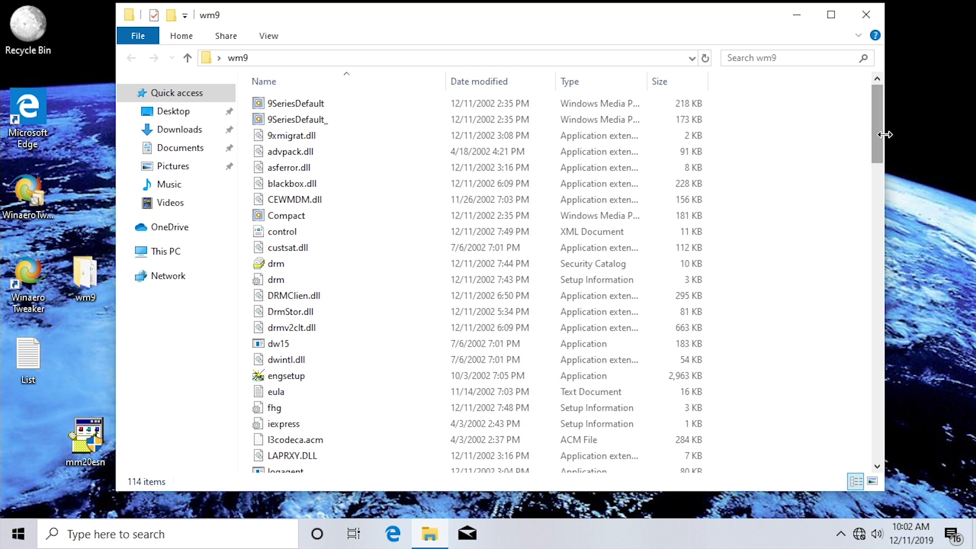
- Try to run the setup_wm application from the wm9 folder with administrator rights, and dismiss its notice
left_click_drag(875, 137, 890, 303)
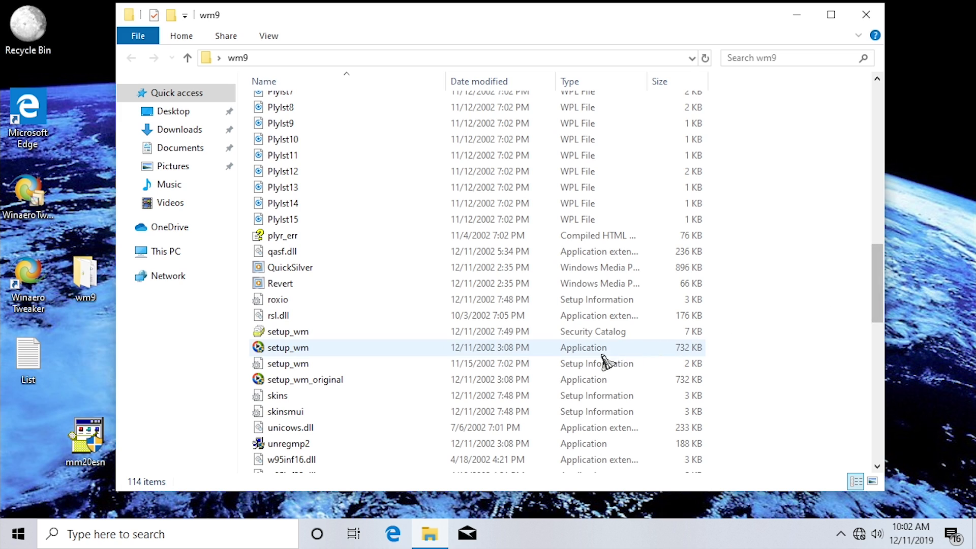
left_click_drag(392, 25, 451, 405)
scroll(436, 331, "down", 4)
scroll(422, 327, "up", 13)
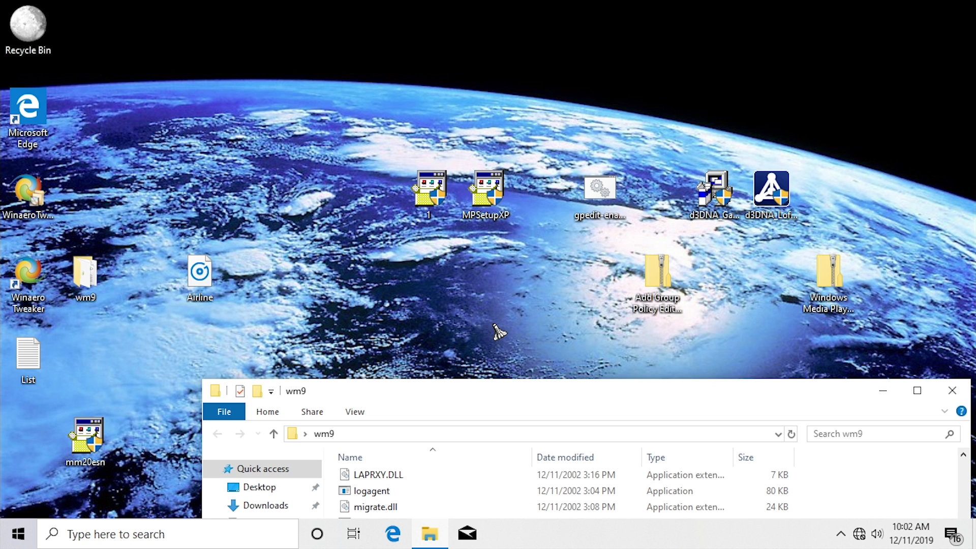
left_click_drag(466, 395, 394, 27)
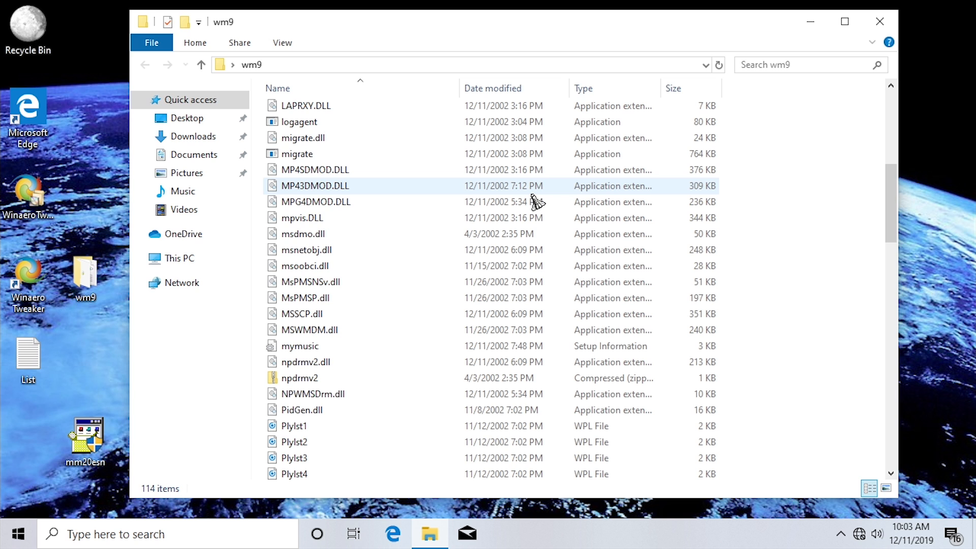
scroll(559, 228, "down", 13)
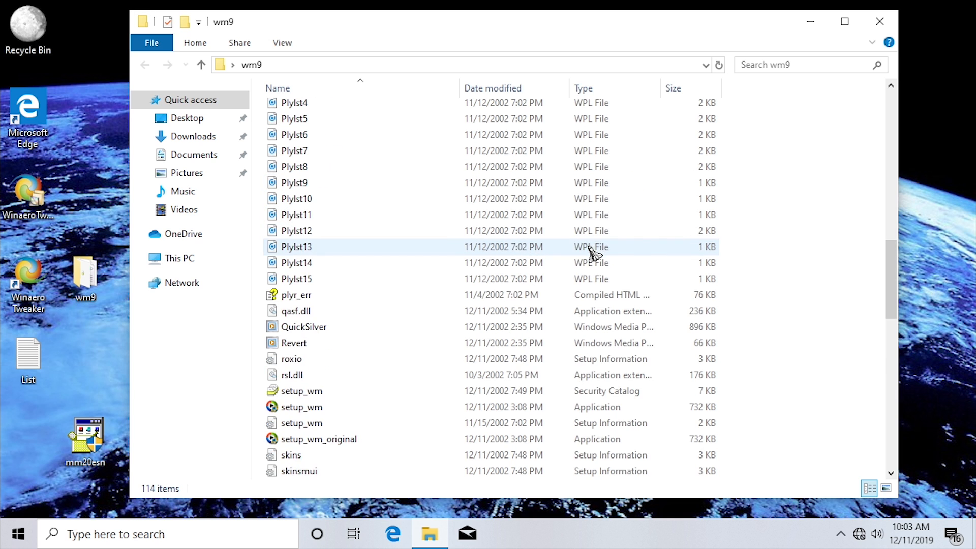
left_click(314, 174)
right_click(330, 170)
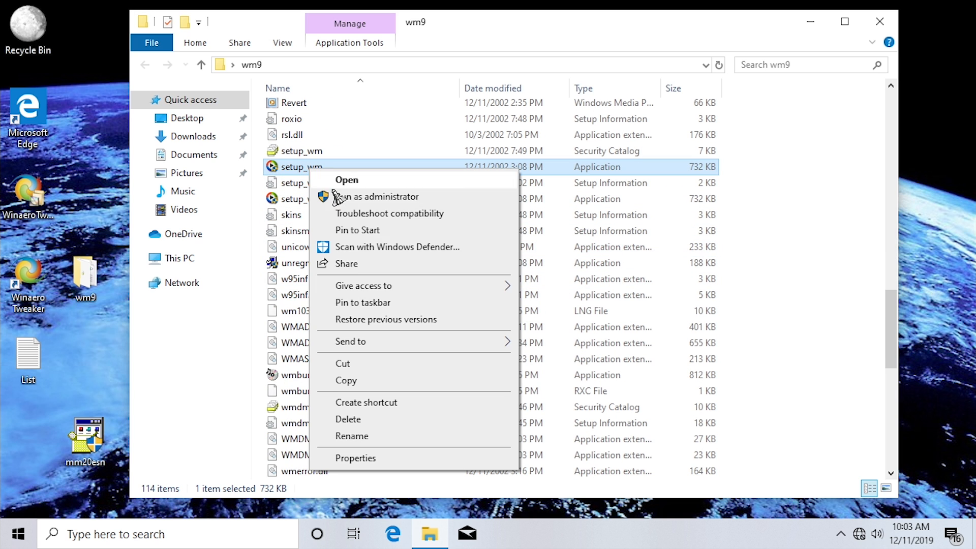
left_click(366, 456)
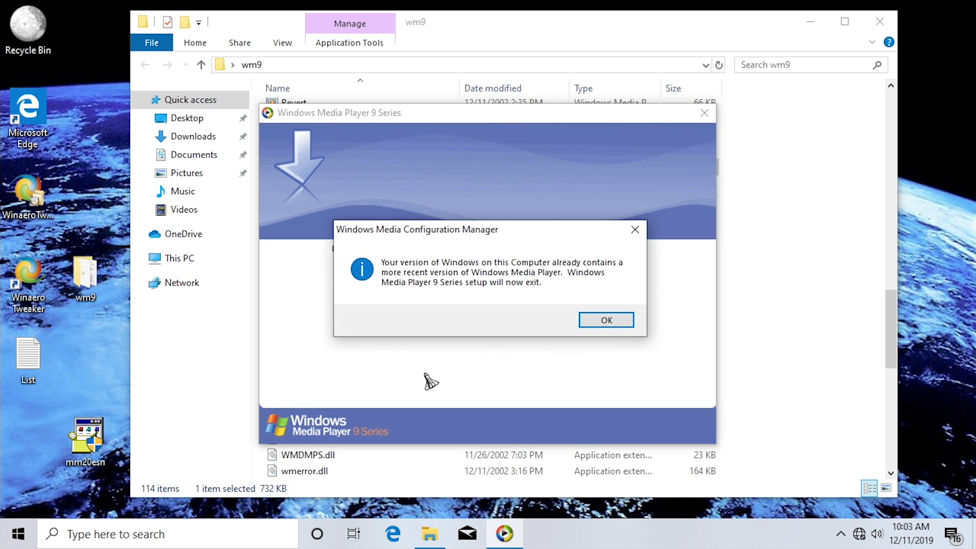
left_click(605, 325)
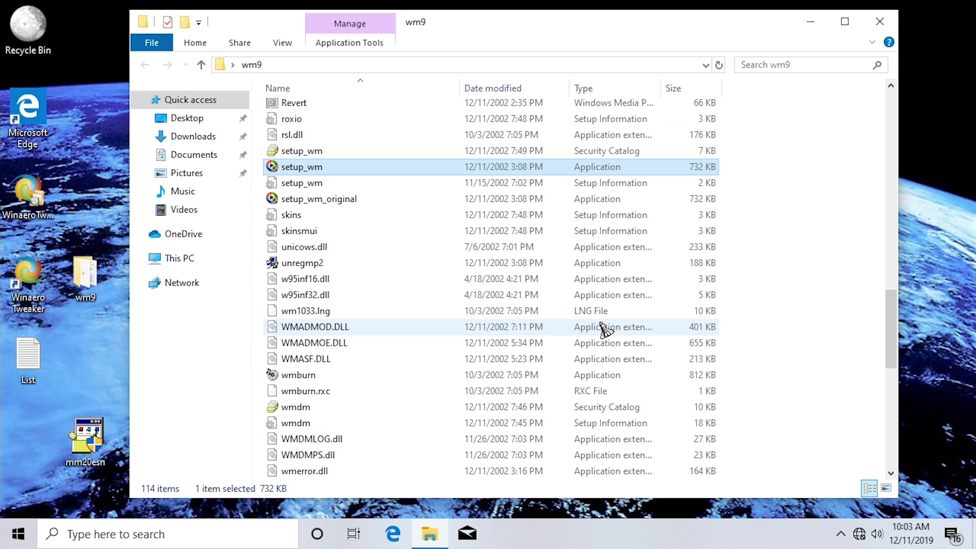
- Try to install through the setup_wm_original application in the wm9 folder, and dismiss the setup notice
left_click(775, 269)
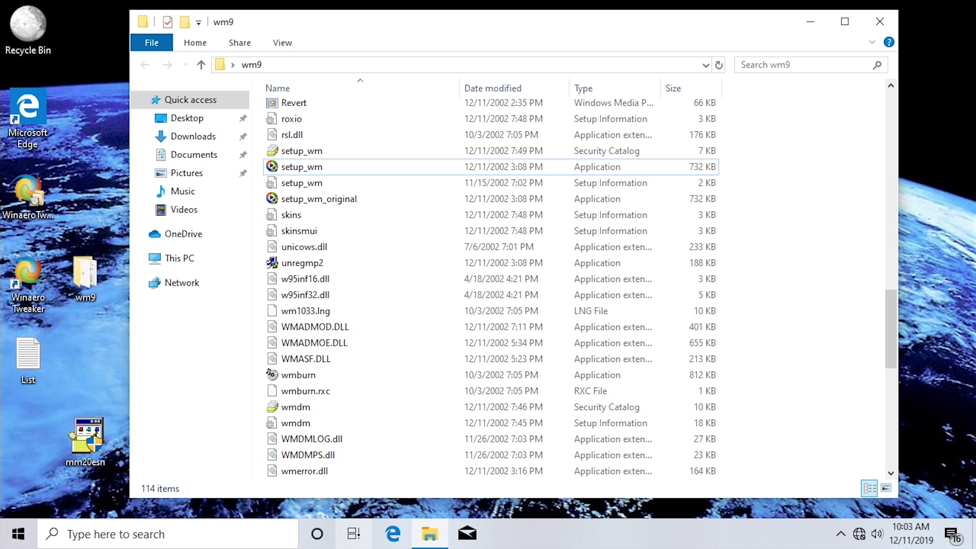
mouse_move(321, 203)
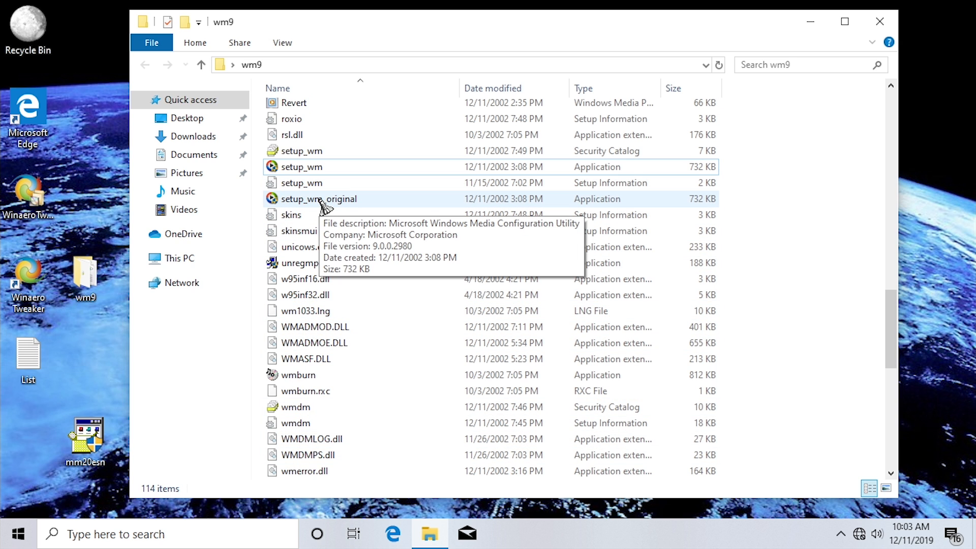
double_click(321, 202)
left_click(424, 388)
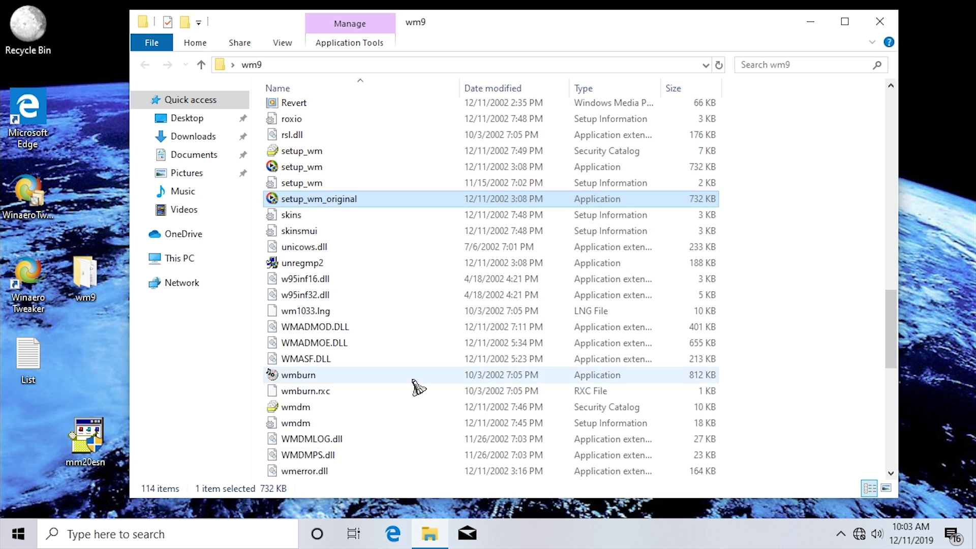
left_click(603, 328)
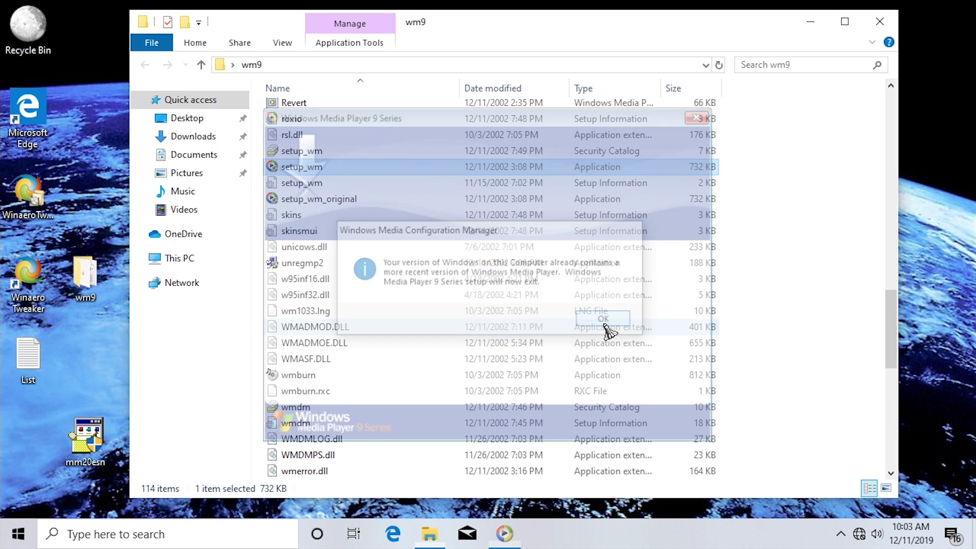
left_click(783, 305)
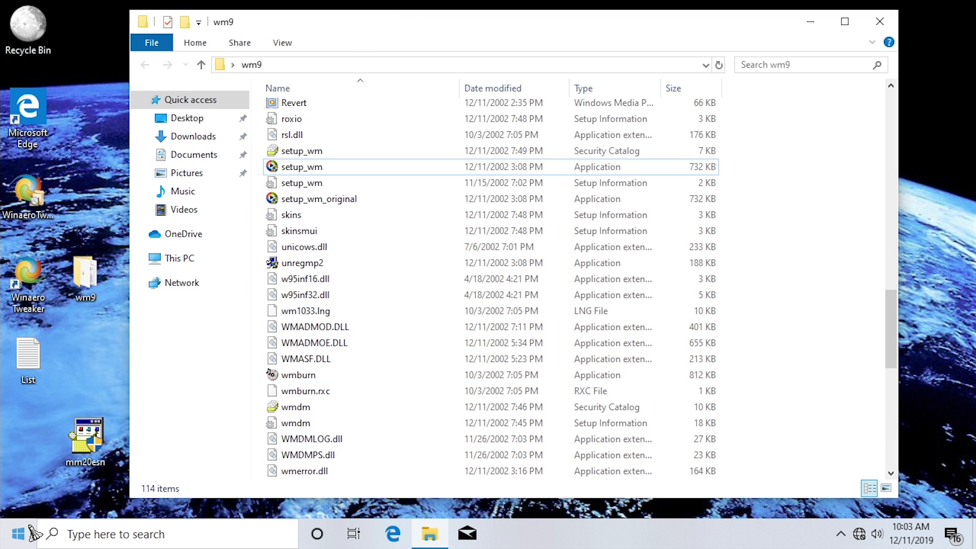
- Uninstall the built-in Windows Media Player from the optional features in the Apps & features settings
right_click(564, 531)
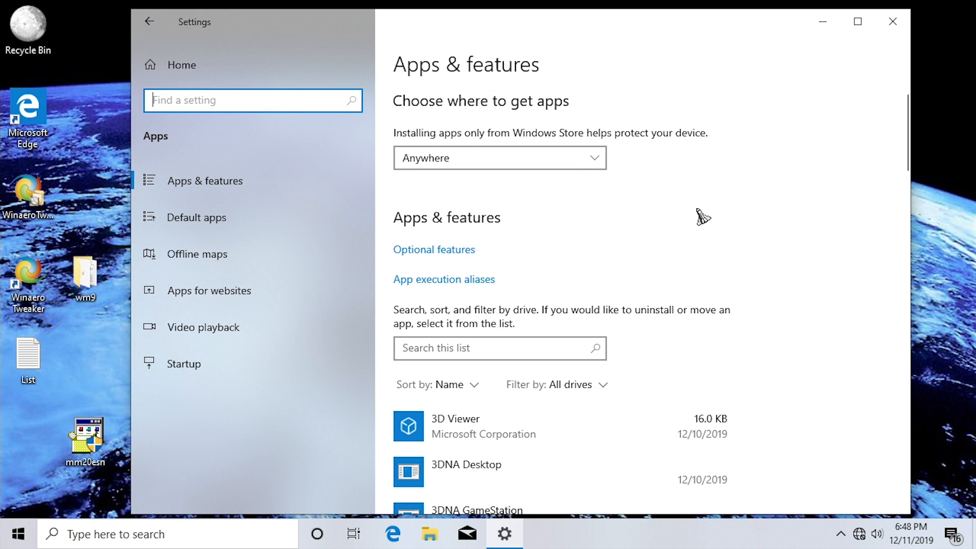
left_click(440, 250)
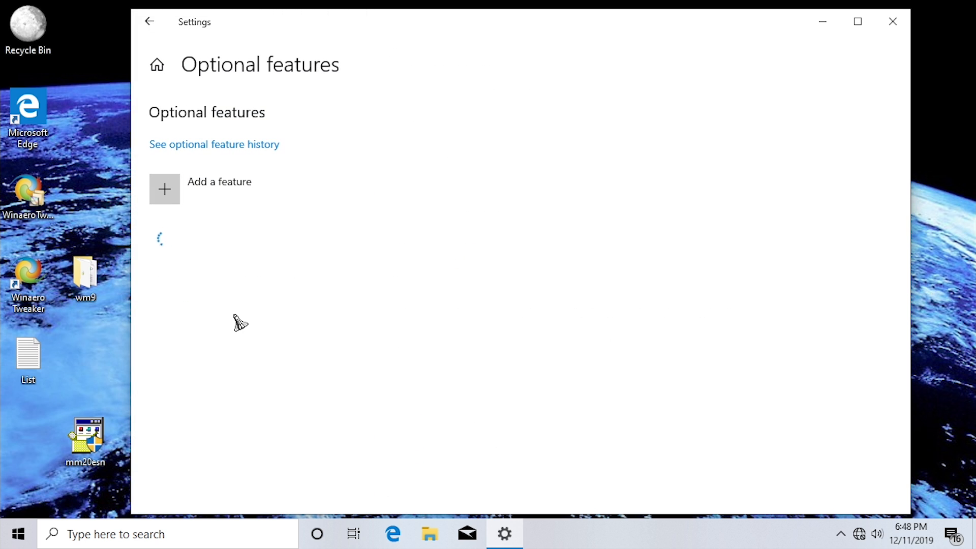
scroll(240, 323, "down", 3)
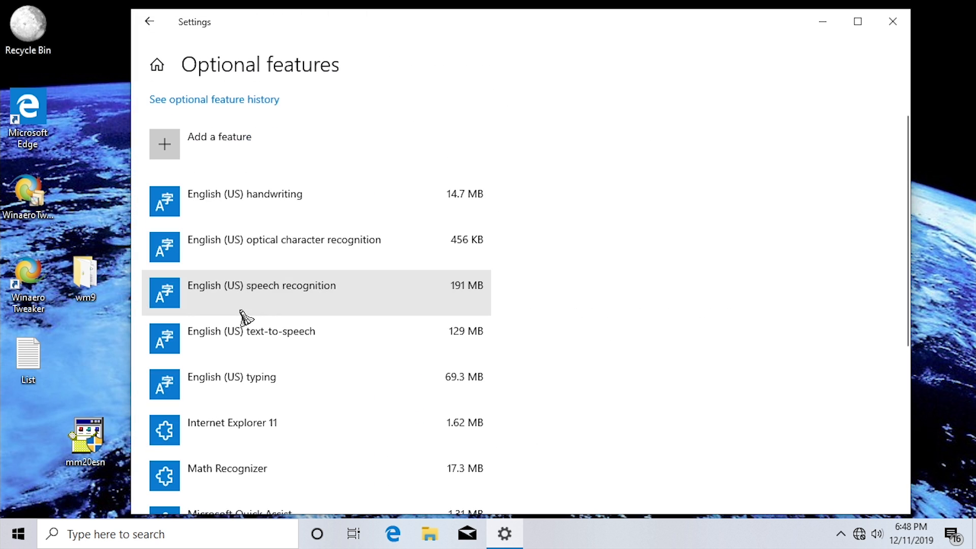
scroll(249, 331, "down", 3)
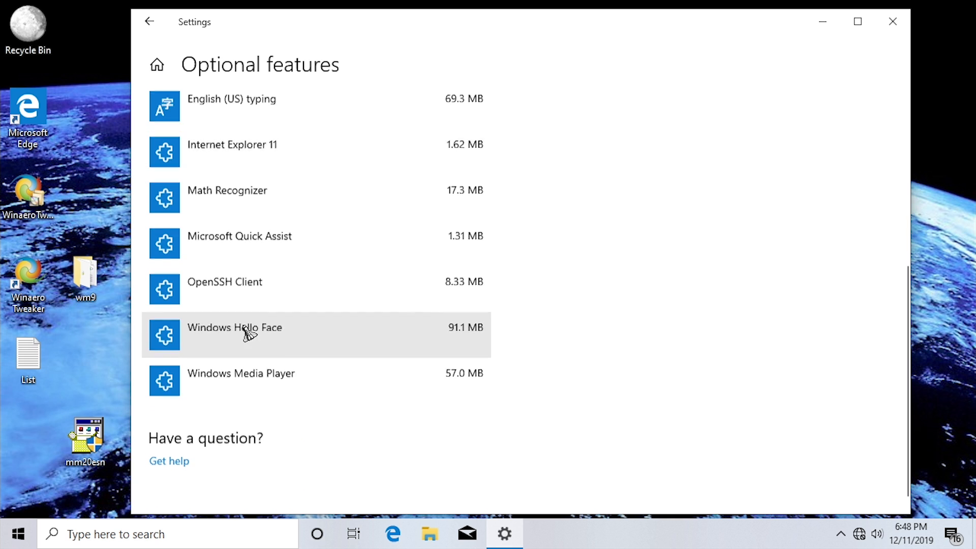
left_click(288, 379)
left_click(479, 464)
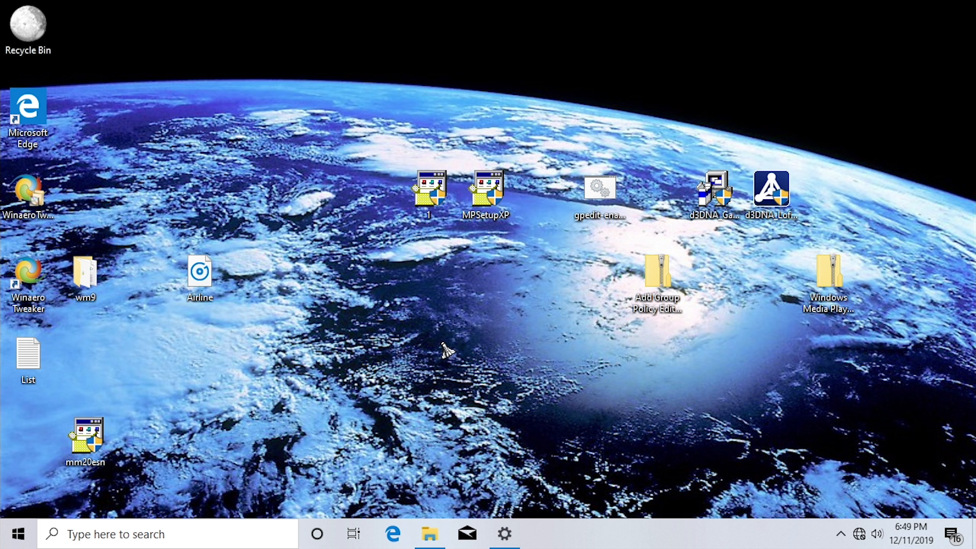
- Run setup_wm from the wm9 folder, accept the licence agreement and continue the Windows Media Player 9 Series installation without System Restore
double_click(84, 272)
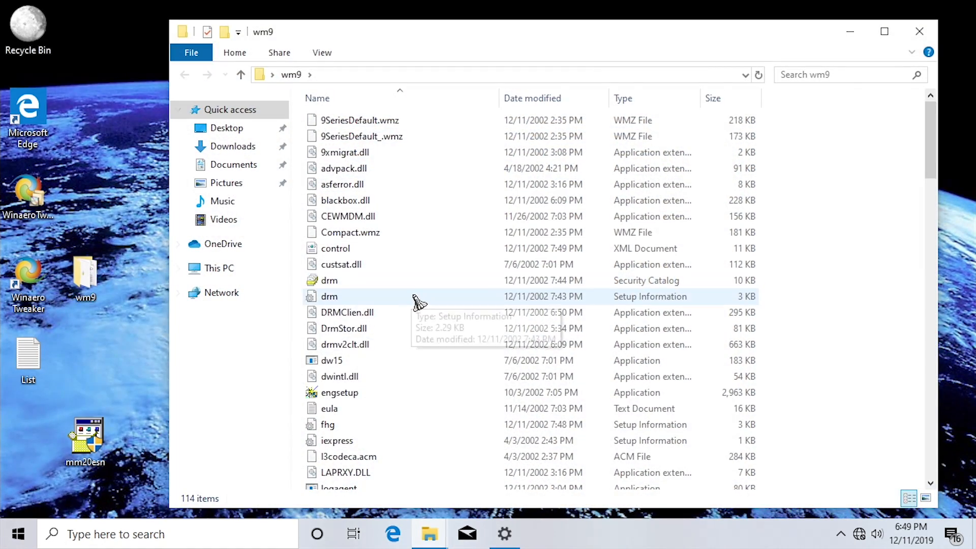
scroll(421, 302, "down", 20)
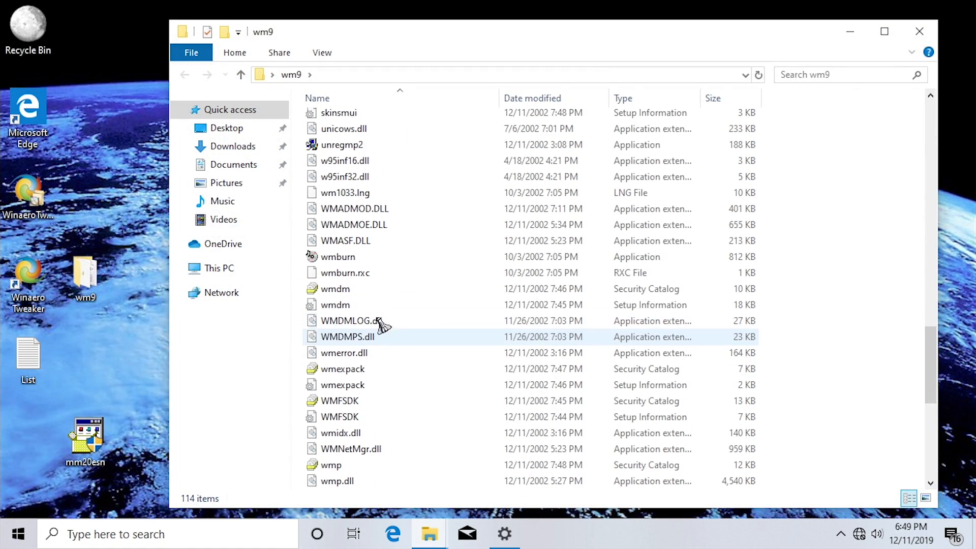
scroll(387, 333, "up", 6)
double_click(340, 325)
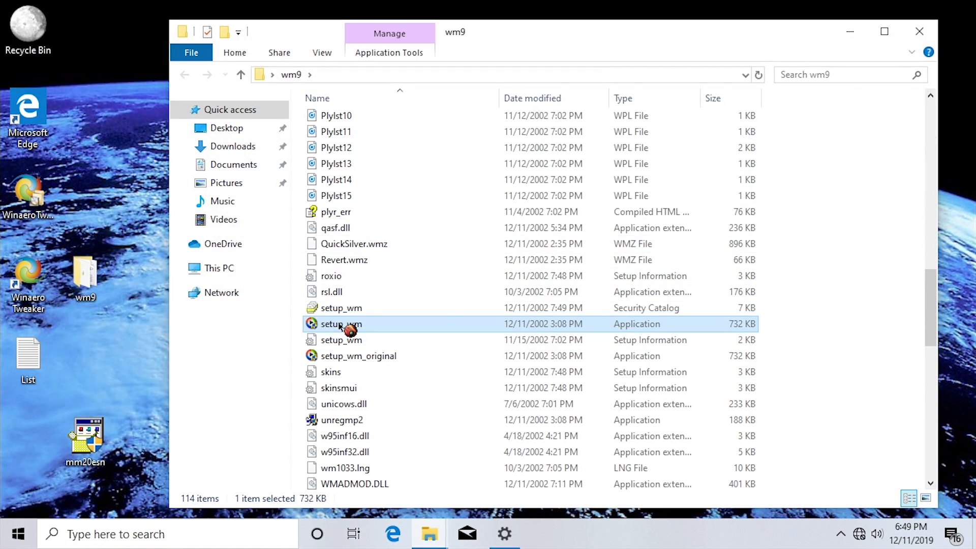
left_click(420, 382)
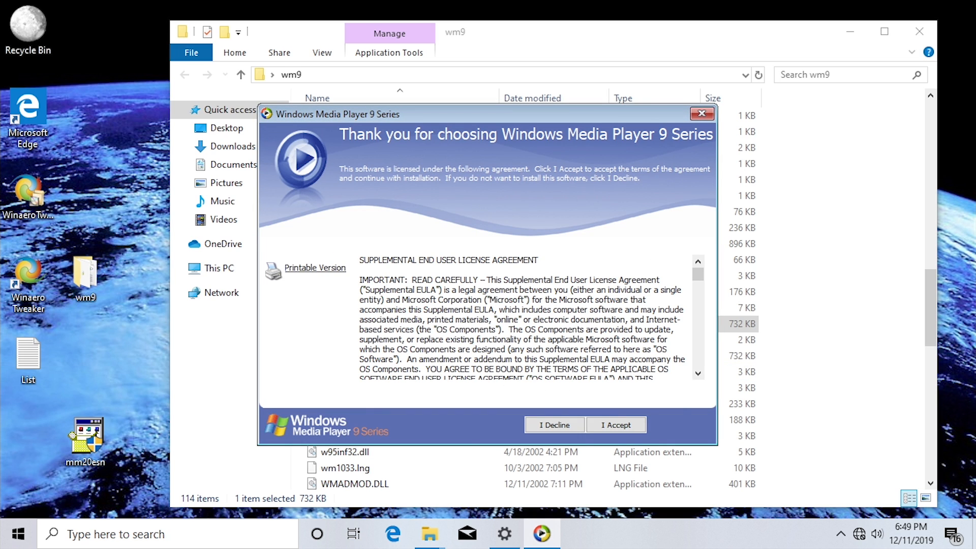
left_click(618, 426)
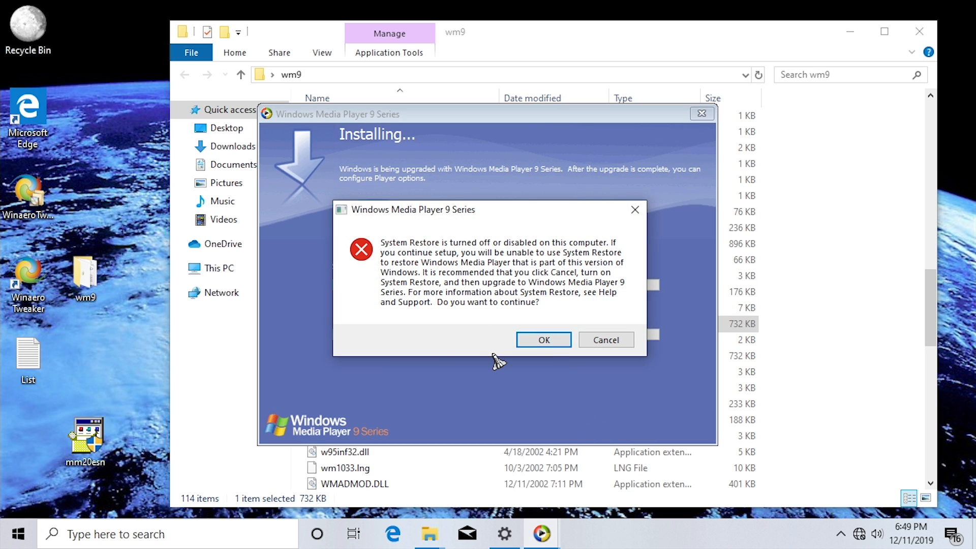
left_click(537, 340)
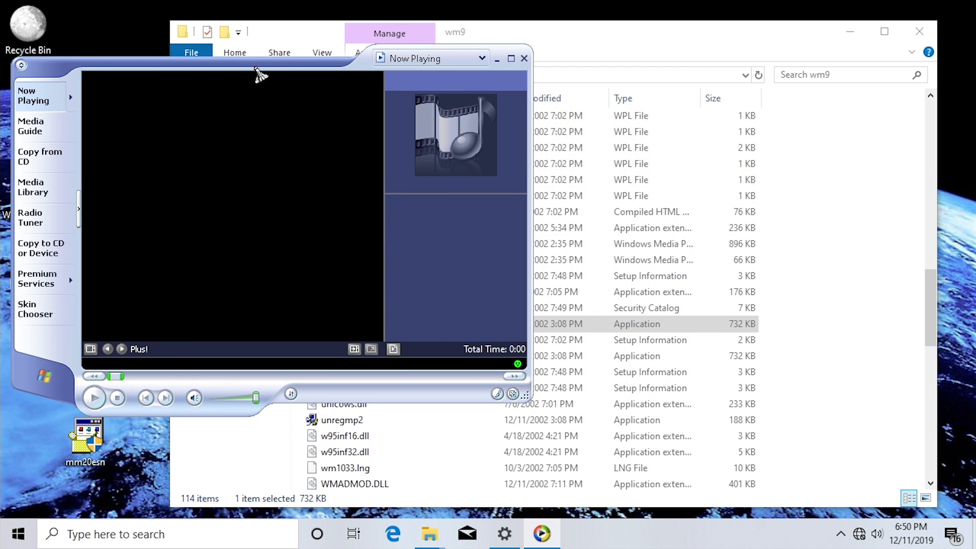
- Check the Now Playing view of Windows Media Player 9 Series and close the player
left_click_drag(259, 74, 437, 123)
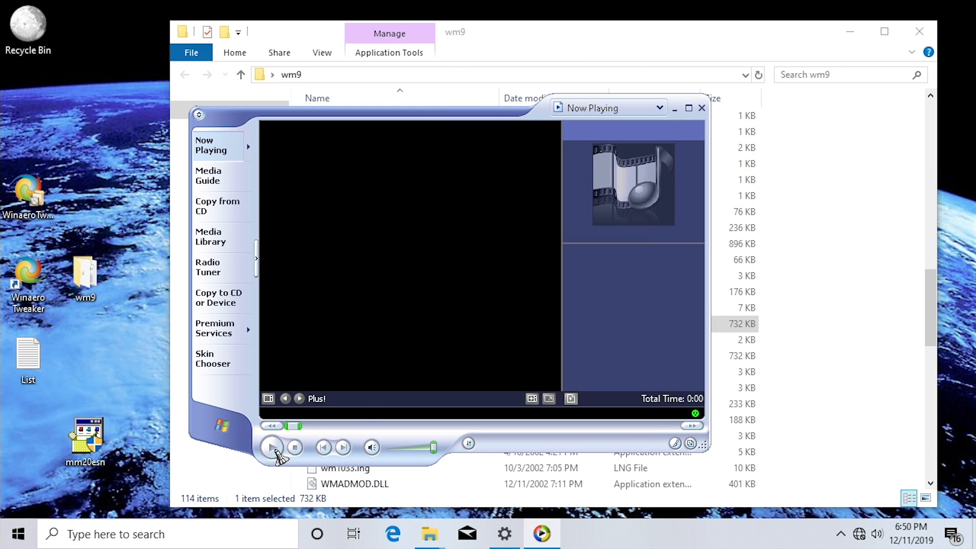
right_click(357, 220)
left_click(336, 273)
left_click(702, 108)
- Expand the Microsoft Plus! Digital Media Edition group in the list of installed programs
left_click(20, 534)
scroll(130, 305, "down", 8)
left_click(176, 412)
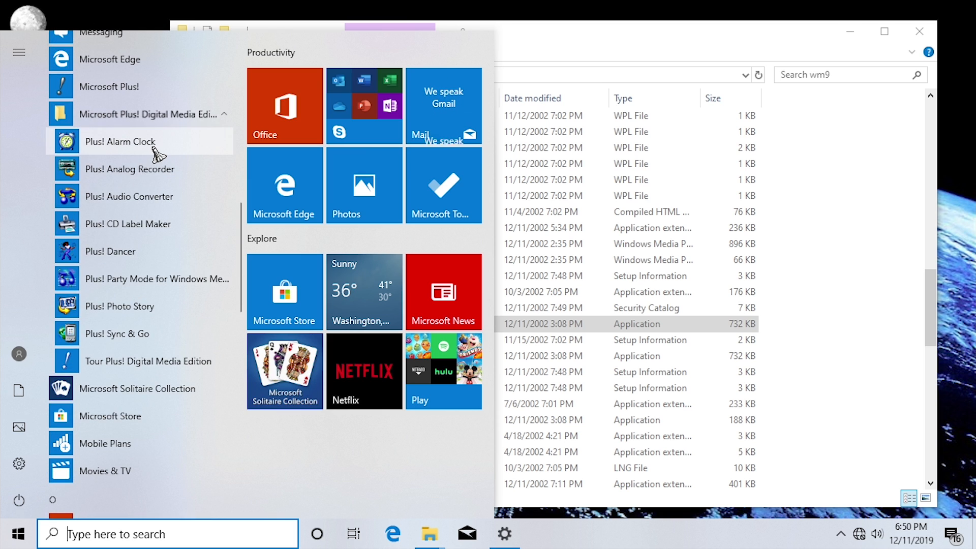
- Try to start Plus! Alarm Clock, minimise the wm9 folder window and close the activation notice
left_click(155, 152)
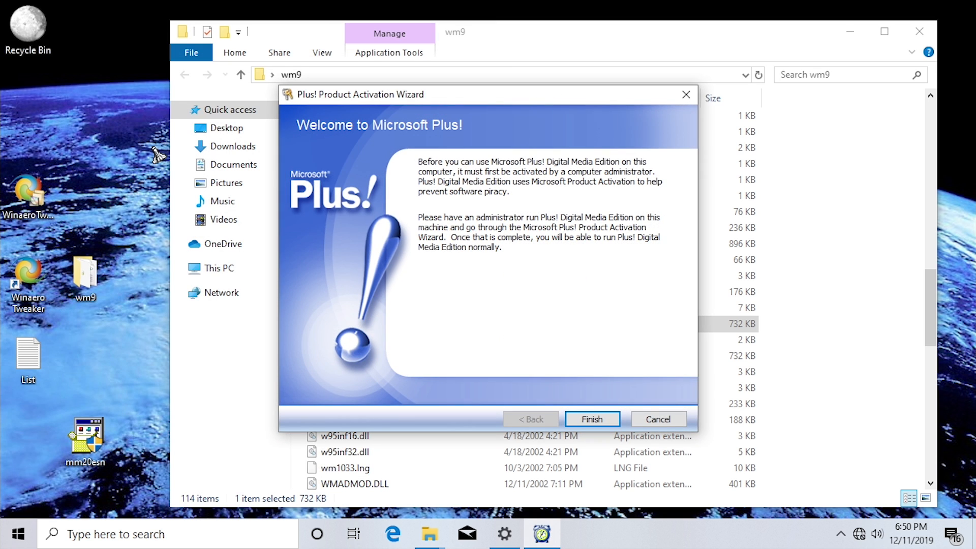
left_click(849, 32)
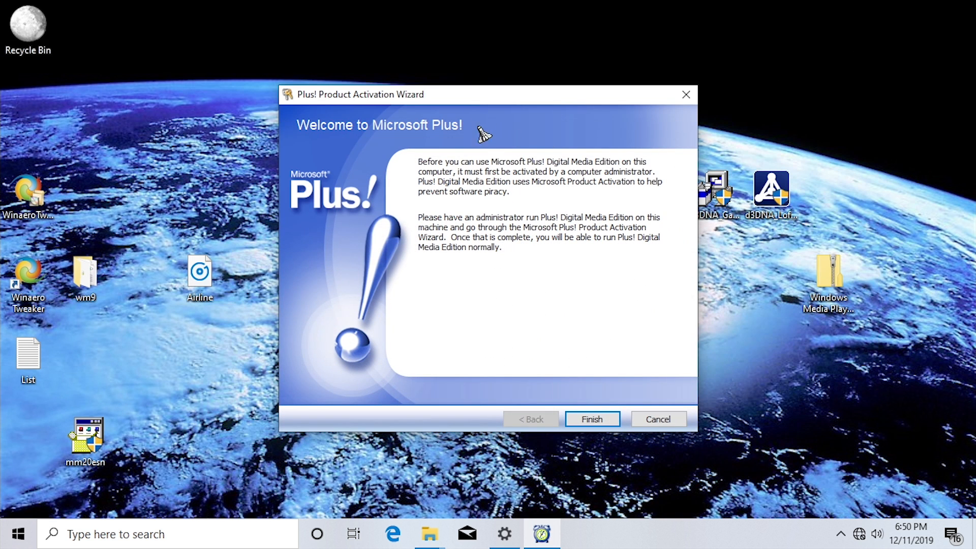
left_click(592, 419)
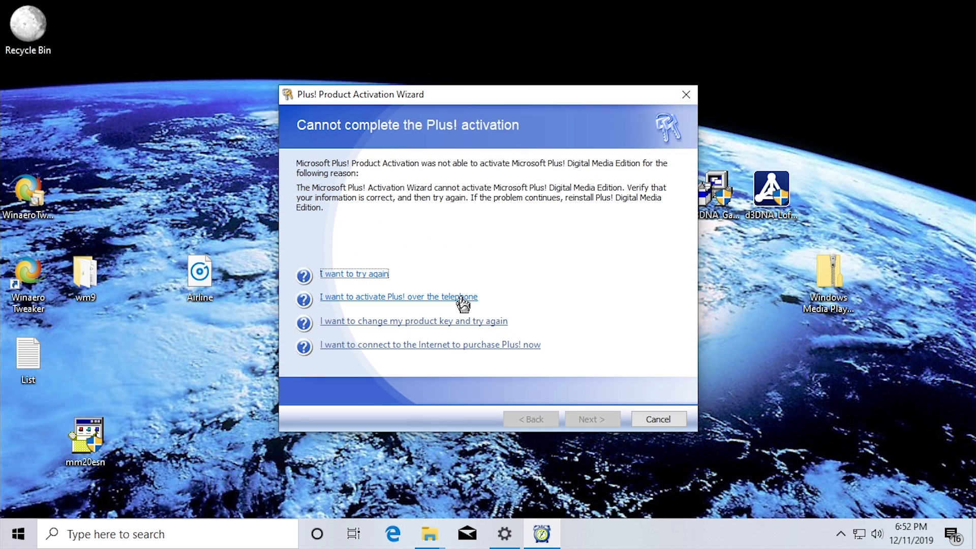
- Choose activation of Plus! over the telephone and select United States as the country/region
left_click(460, 297)
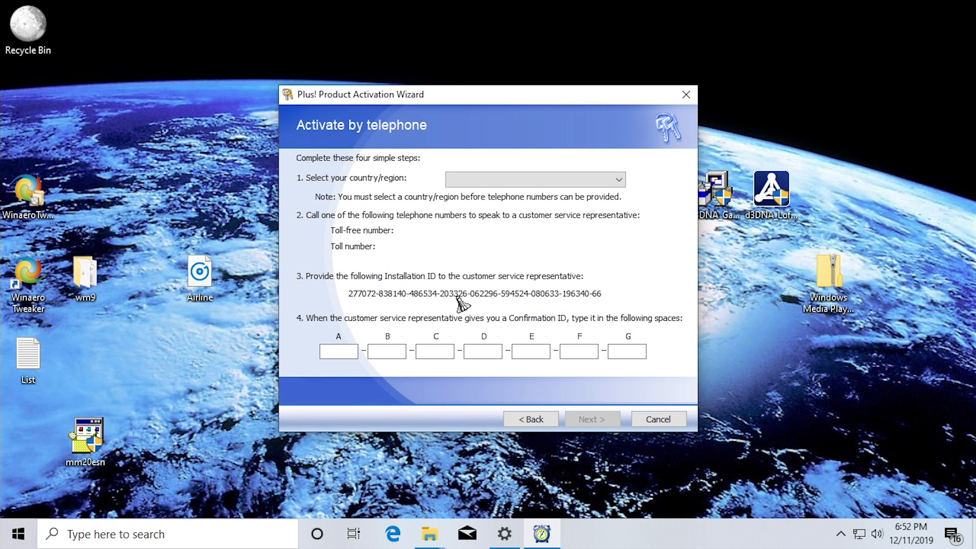
left_click(492, 181)
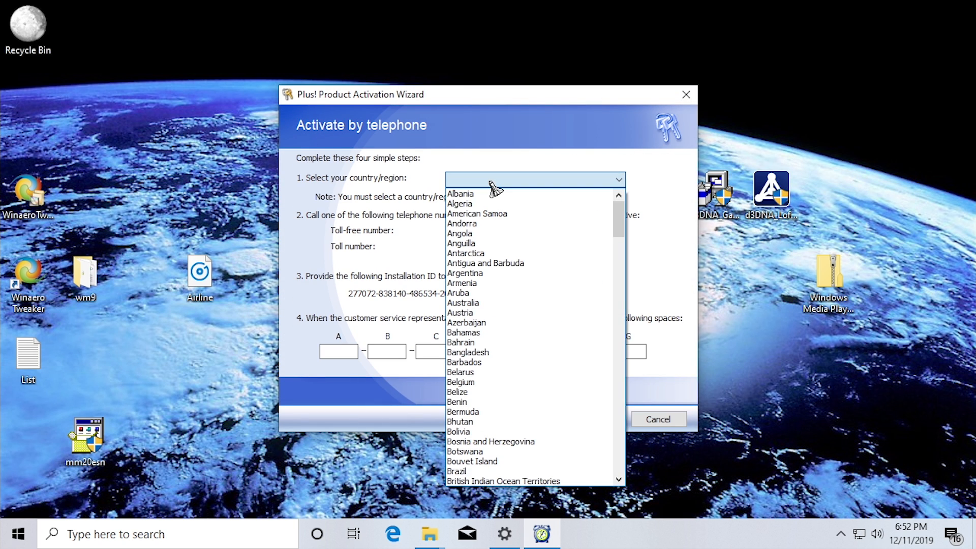
left_click_drag(618, 220, 618, 336)
type("un")
key("Down")
key("Down")
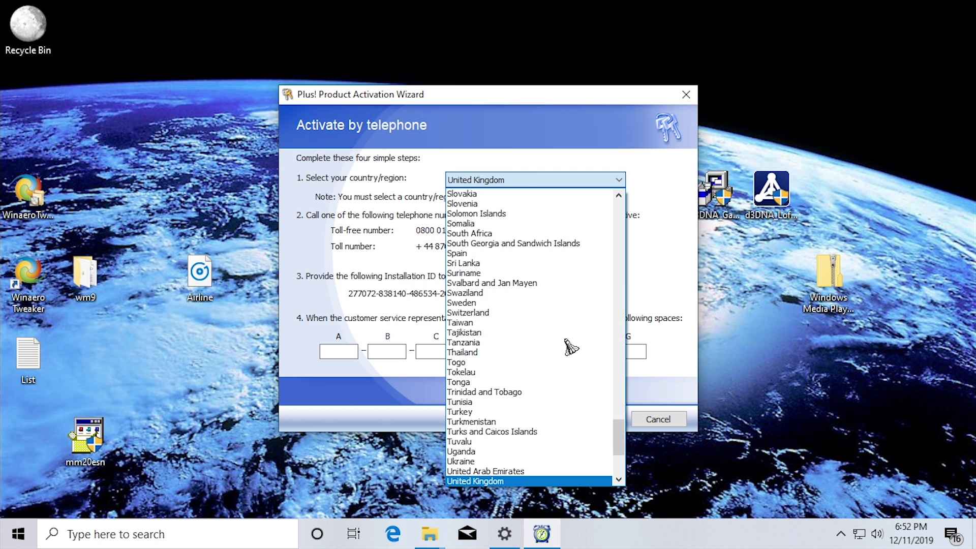
key("Return")
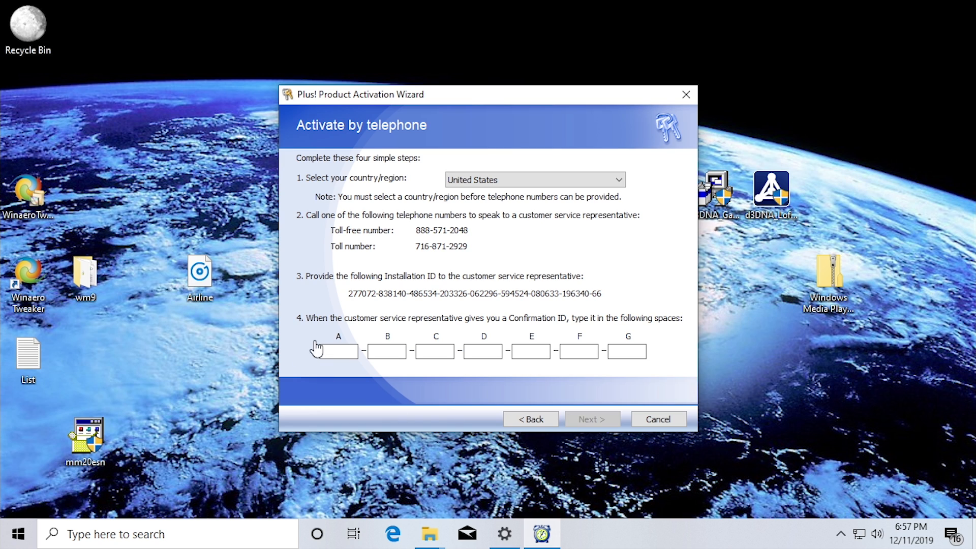
- Enter the seven-part Confirmation ID in fields A to G and submit the telephone activation
left_click(340, 353)
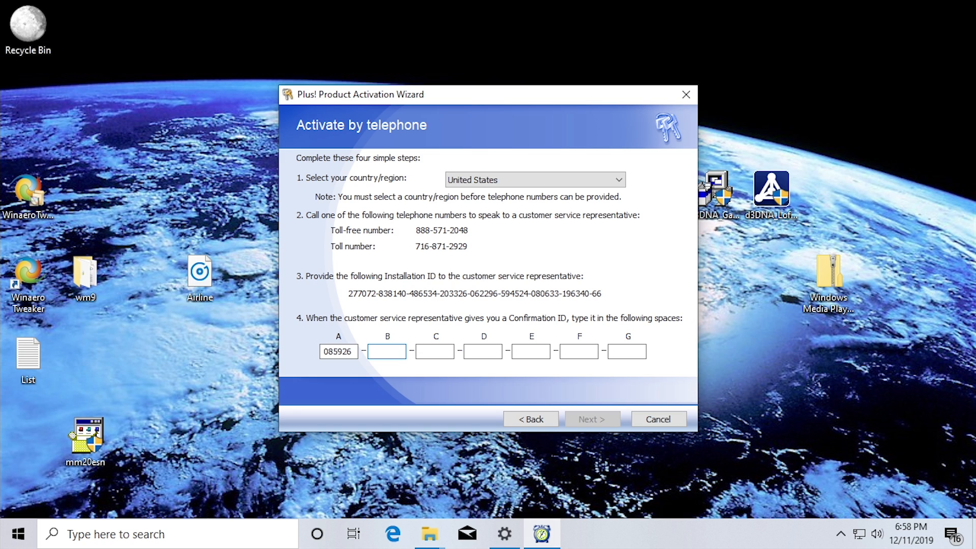
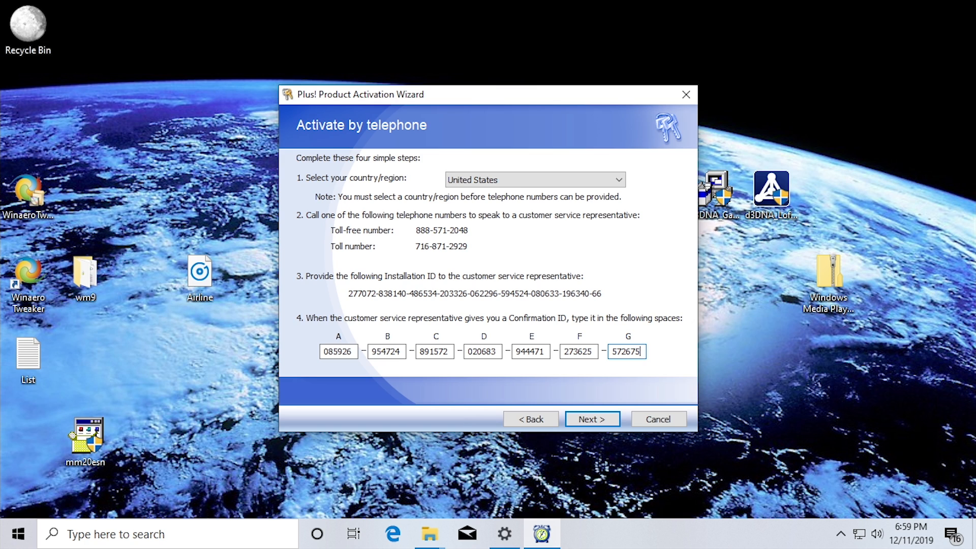
key("Return")
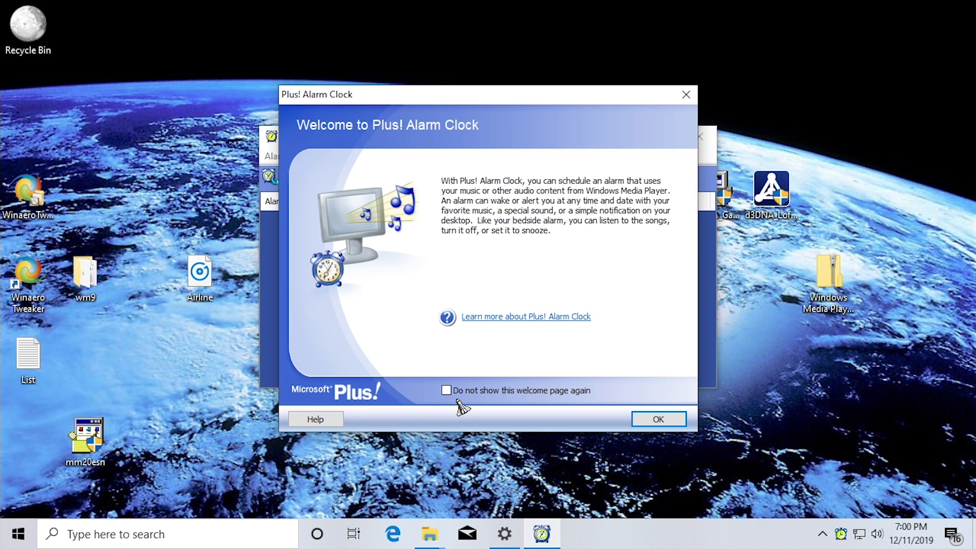
- Dismiss the Plus! Alarm Clock welcome page and create a daily alarm named Alarm 1 with no audio
key("Return")
left_click(310, 189)
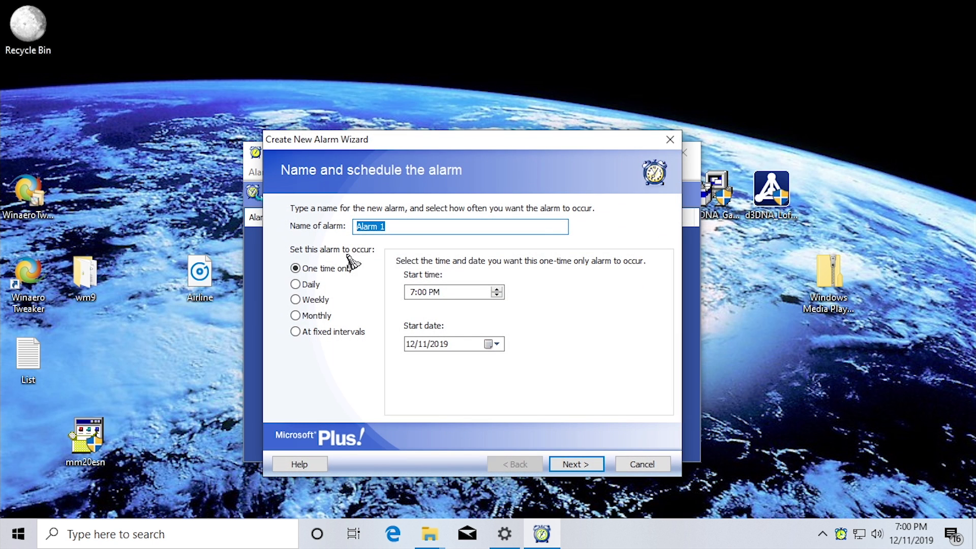
key("End")
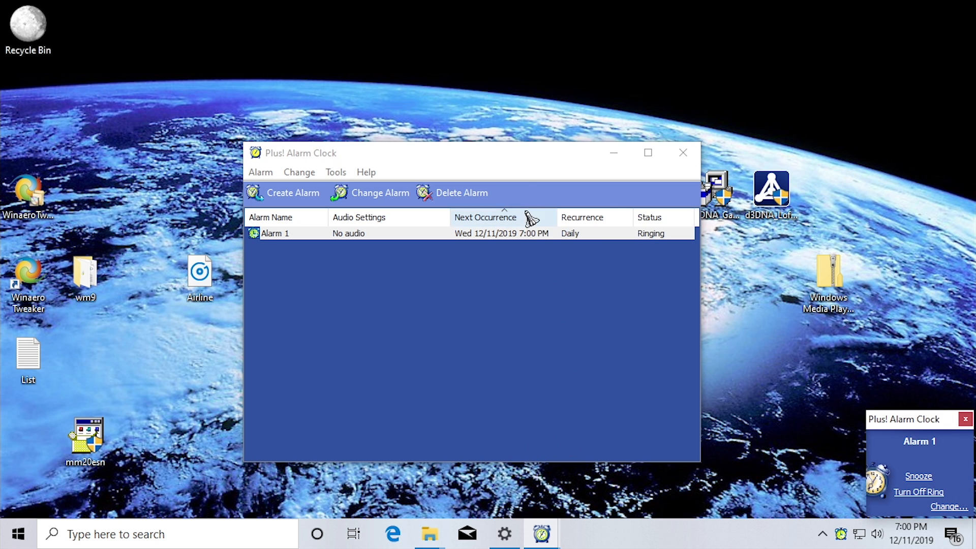
left_click_drag(511, 160, 600, 185)
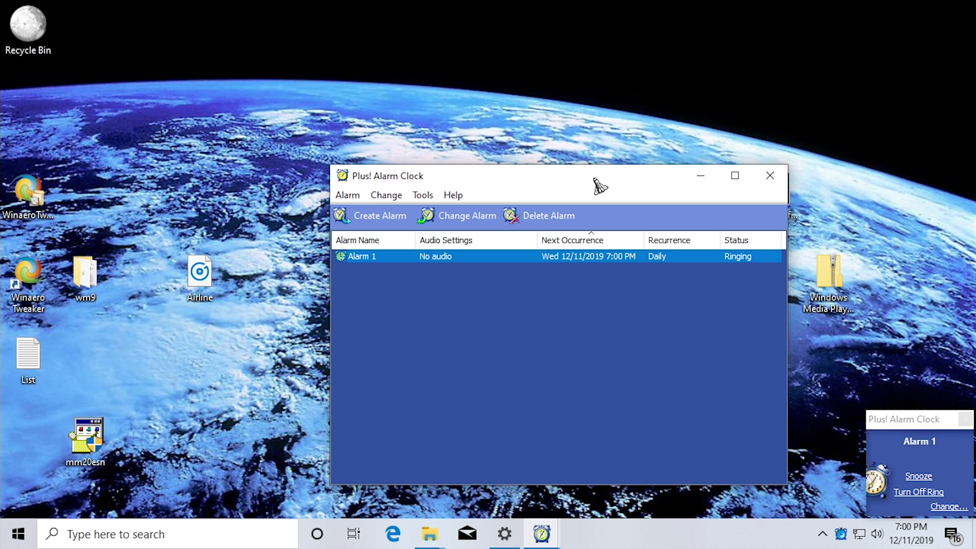
- Close the Plus! Alarm Clock window, its background-running notification and the ringing Alarm 1 popup
left_click(764, 187)
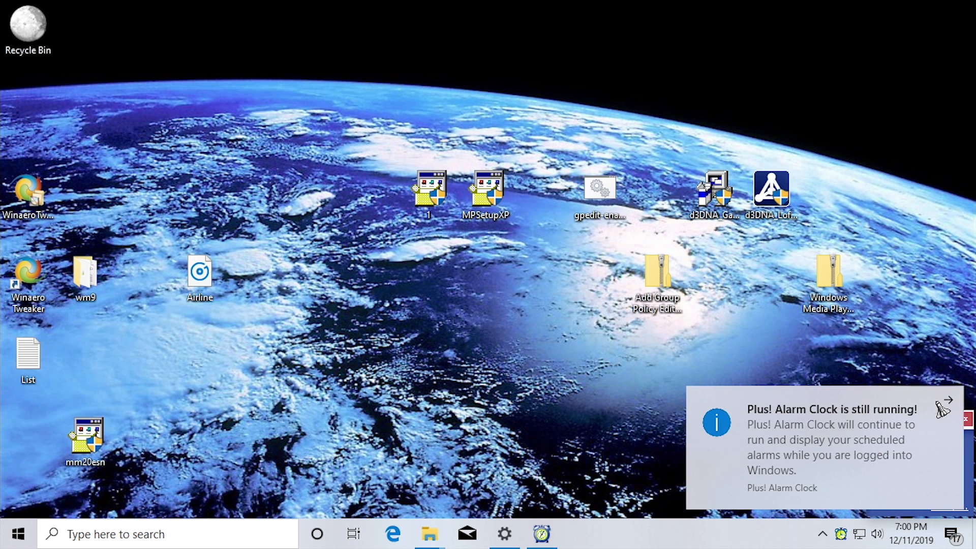
left_click(951, 400)
left_click(965, 420)
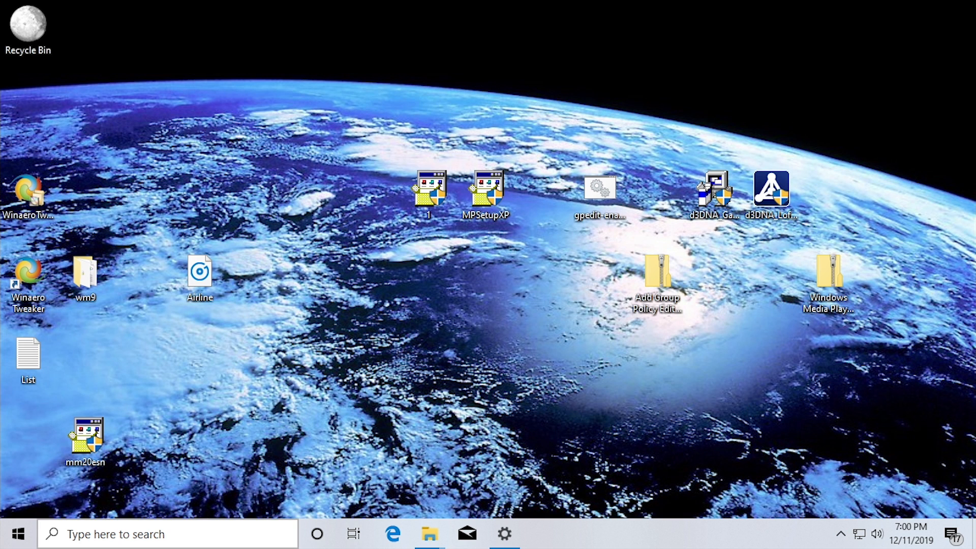
- Try to start Plus! Analog Recorder without administrator rights and dismiss the activation messages
left_click(19, 533)
scroll(126, 281, "down", 1)
scroll(126, 282, "down", 8)
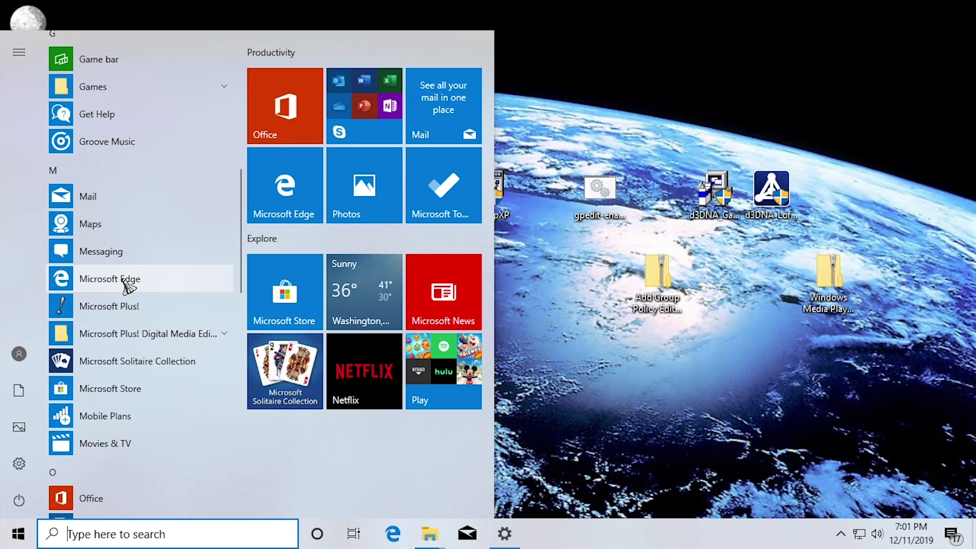
scroll(127, 294, "up", 3)
left_click(170, 259)
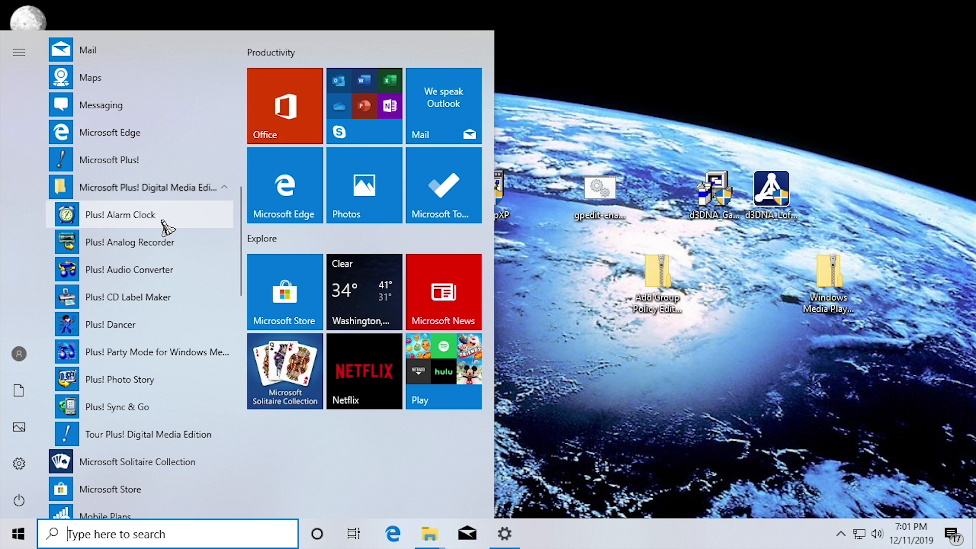
left_click(163, 257)
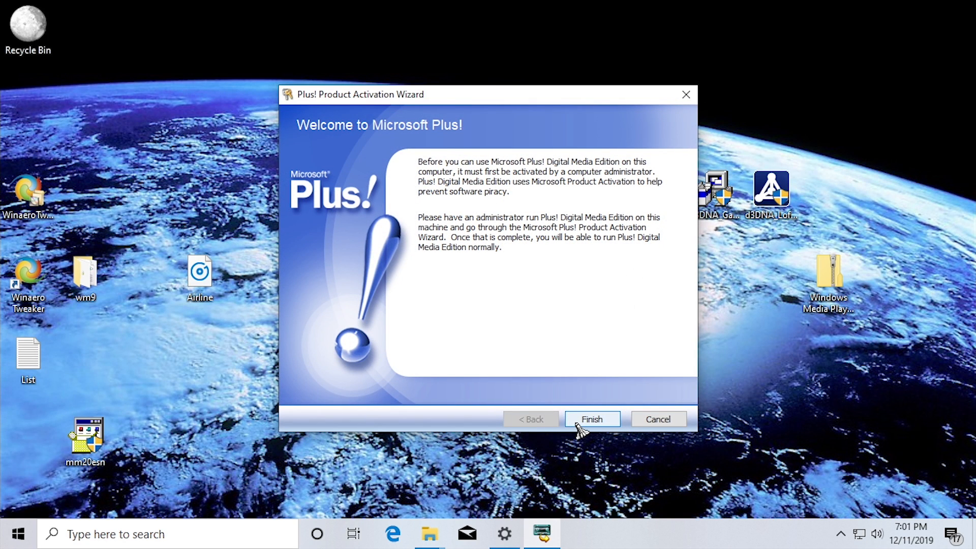
left_click(608, 419)
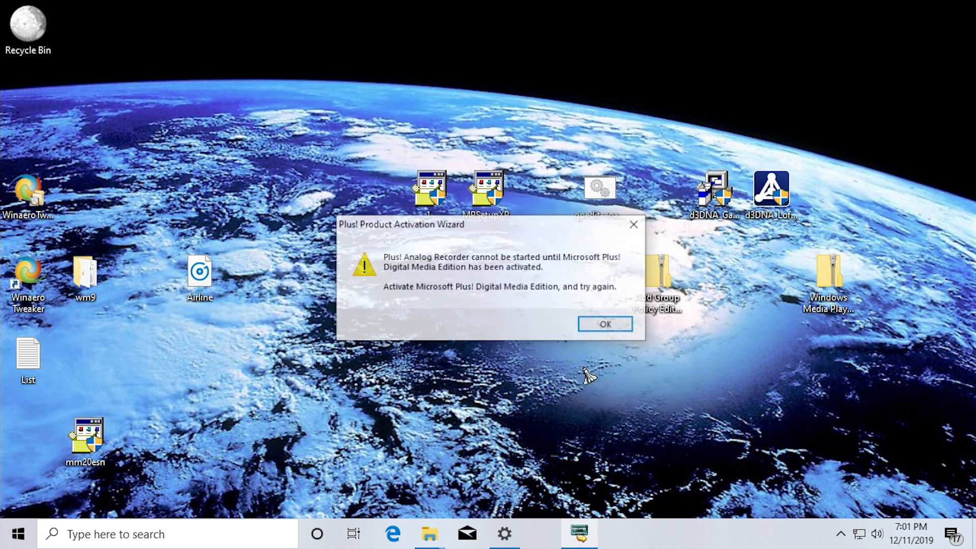
left_click(602, 328)
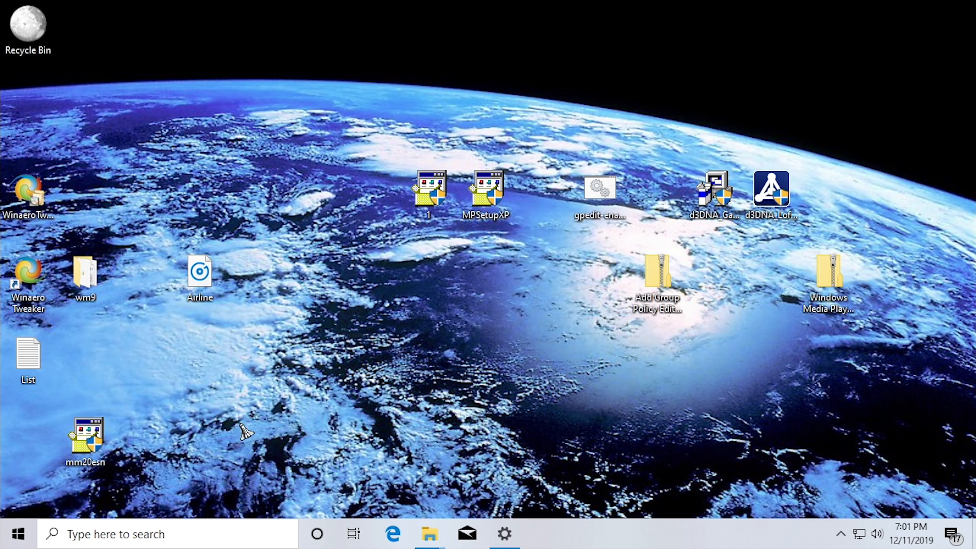
- Run Plus! Analog Recorder from the Microsoft Plus! Digital Media Edition group as administrator
left_click(17, 533)
scroll(127, 333, "down", 3)
scroll(127, 333, "down", 8)
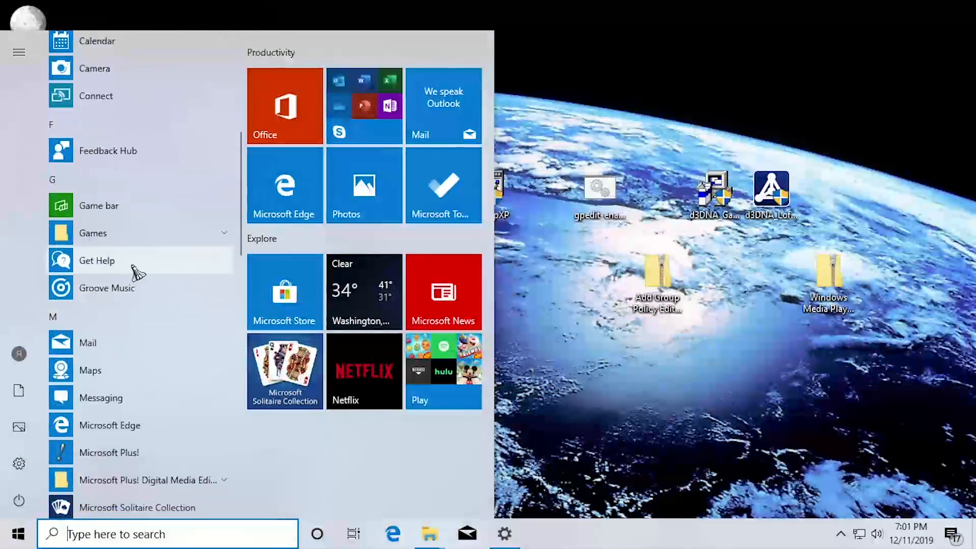
left_click(127, 259)
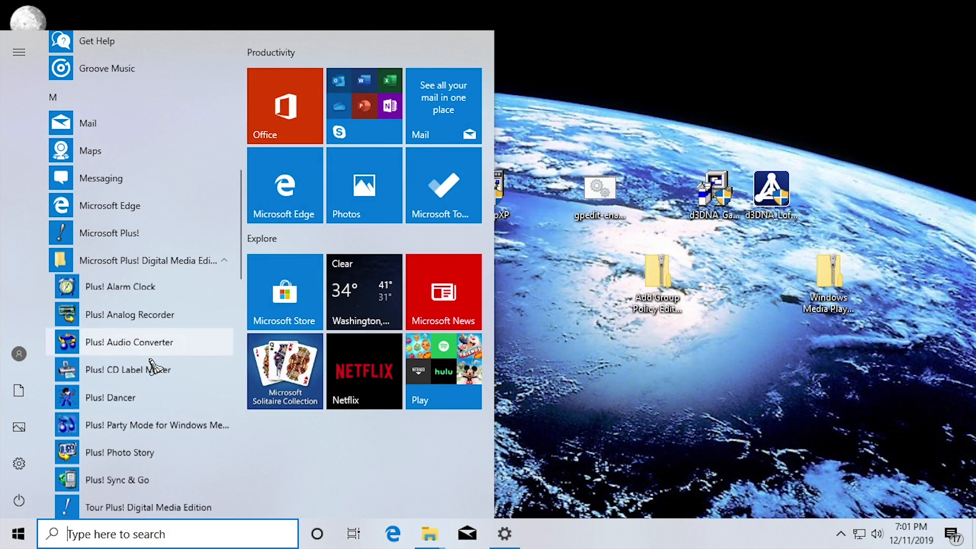
right_click(143, 316)
mouse_move(188, 354)
left_click(354, 379)
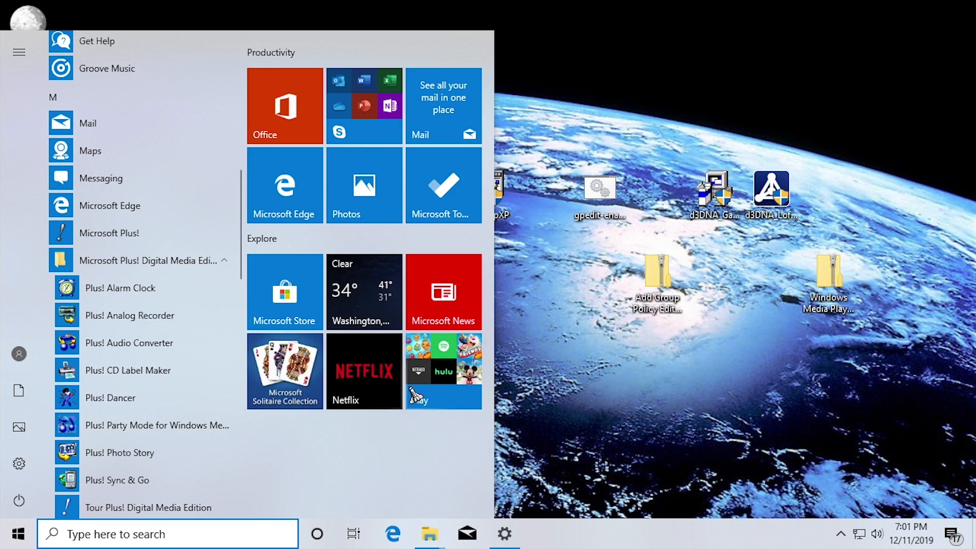
left_click(431, 385)
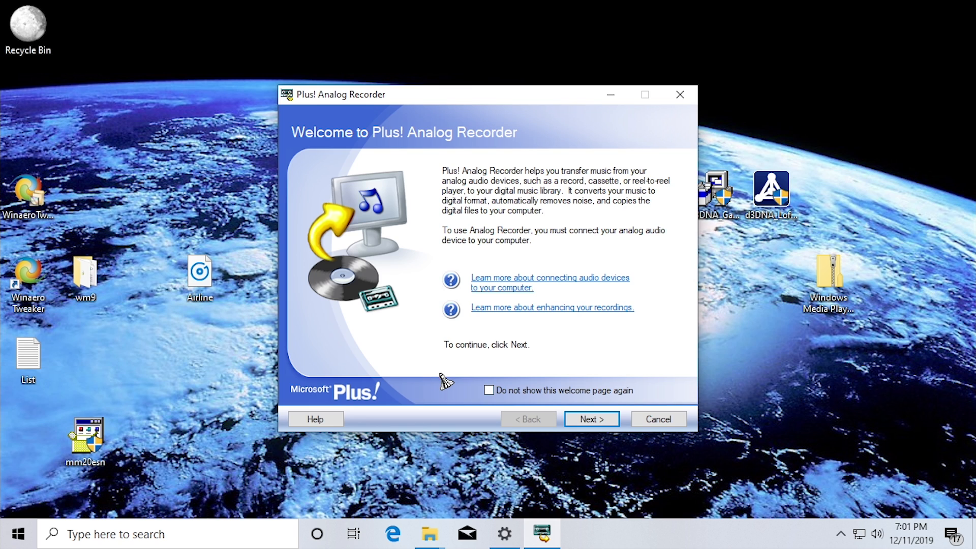
- Test the microphone's recording level detection in Plus! Analog Recorder, then cancel the wizard
left_click(579, 422)
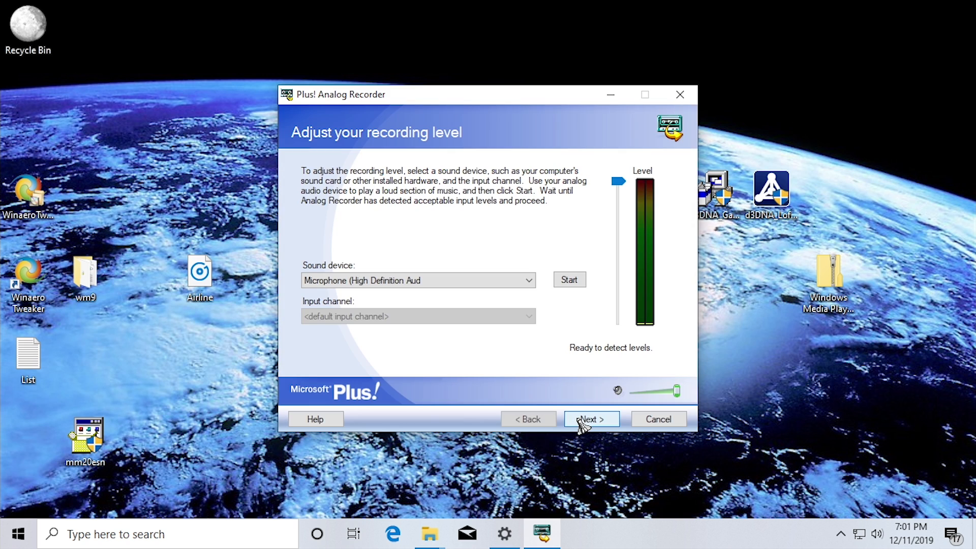
left_click(580, 285)
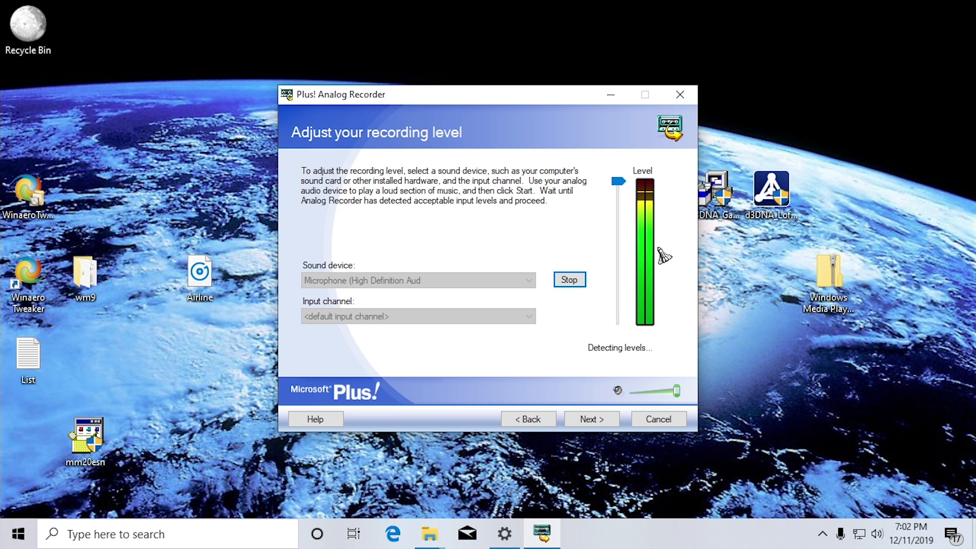
mouse_move(847, 537)
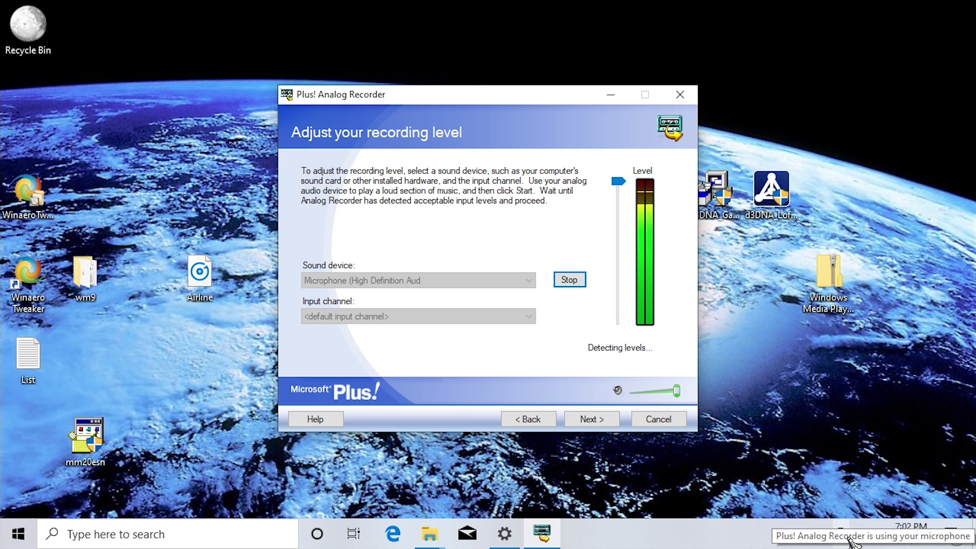
left_click(658, 418)
- Run Plus! Audio Converter from the Microsoft Plus! Digital Media Edition group as administrator
key("super")
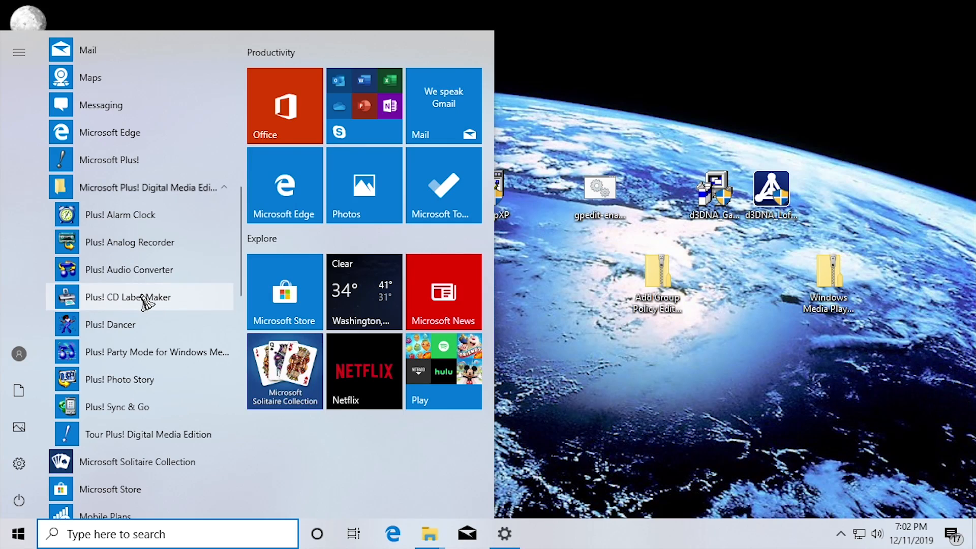
right_click(145, 280)
mouse_move(189, 322)
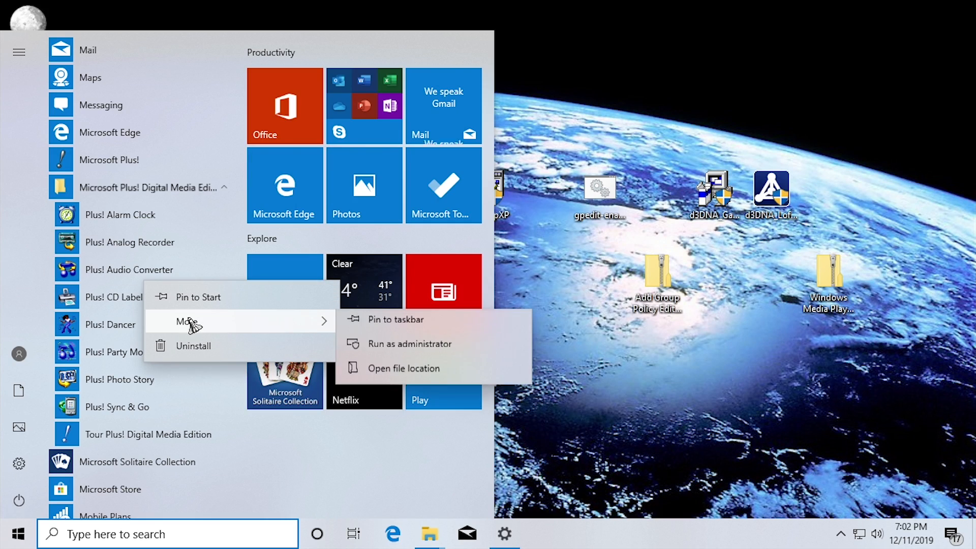
left_click(376, 346)
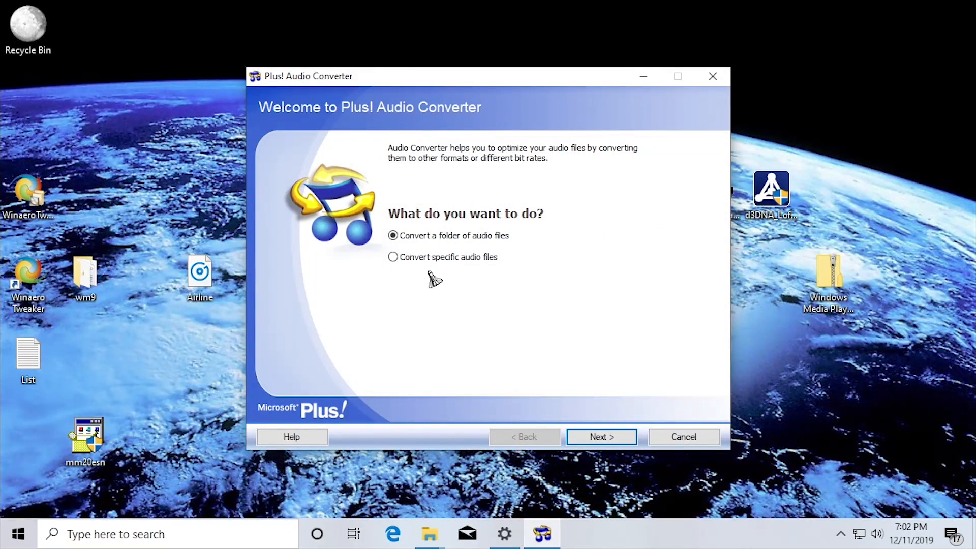
- Choose to convert specific audio files and open the Airline file from the Desktop
left_click(432, 257)
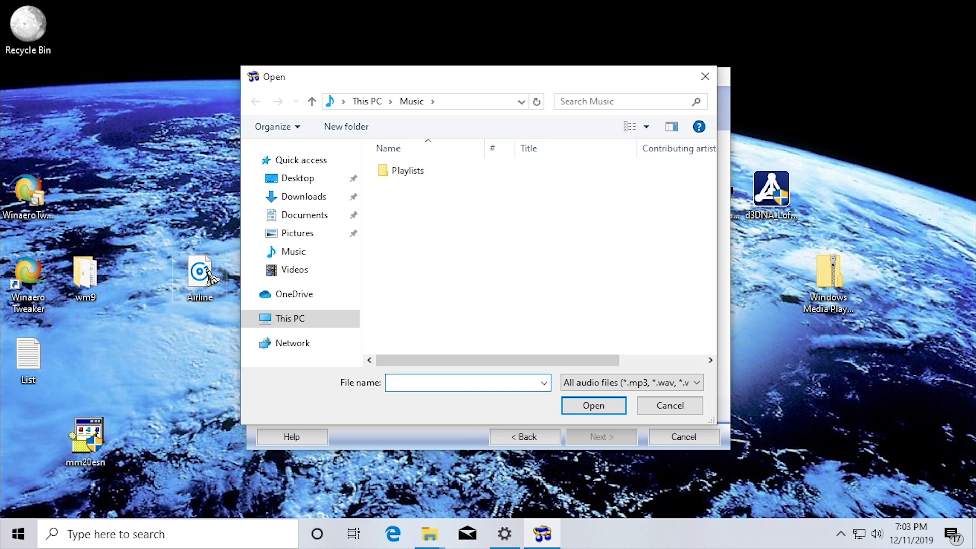
left_click(305, 179)
left_click(582, 409)
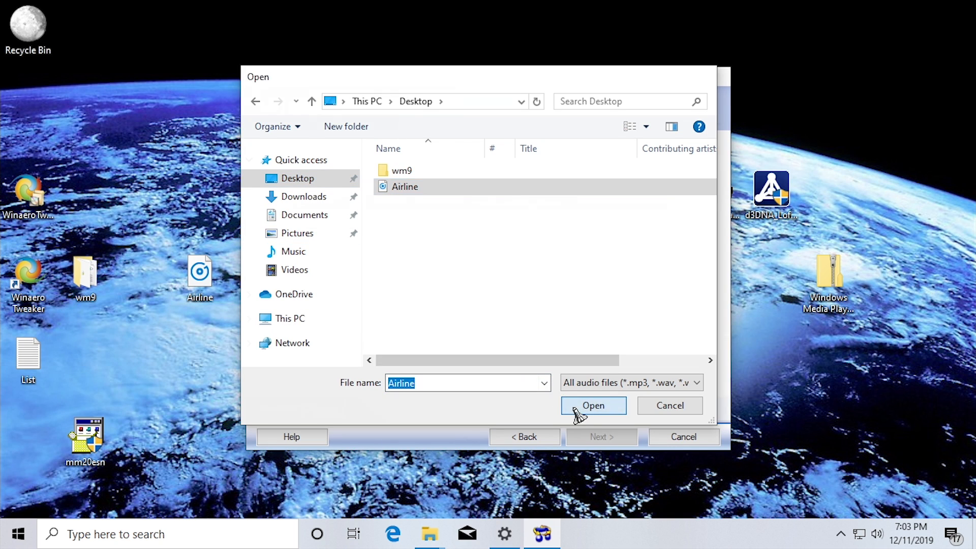
- Advance the Plus! Audio Converter wizard past the chosen Airline file, then leave the wizard
left_click(602, 436)
left_click(658, 375)
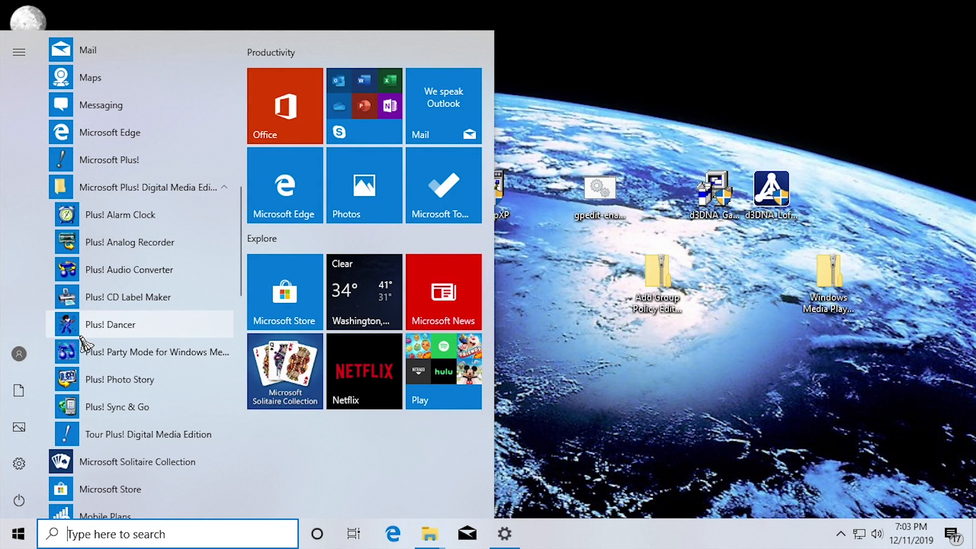
- Run Plus! CD Label Maker from the Microsoft Plus! Digital Media Edition group as administrator
right_click(109, 300)
left_click(399, 360)
left_click(431, 372)
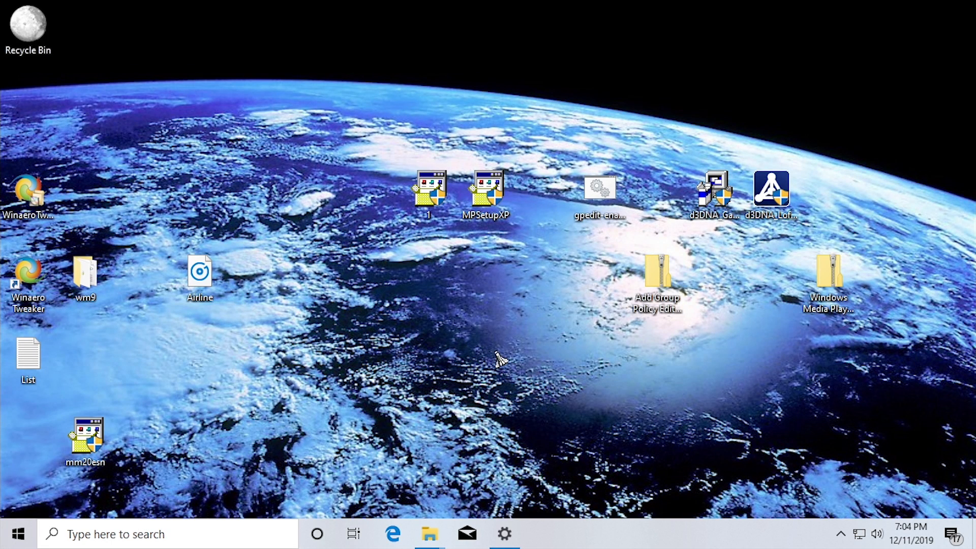
- Run Plus! Dancer from the Microsoft Plus! Digital Media Edition group as administrator
left_click(19, 533)
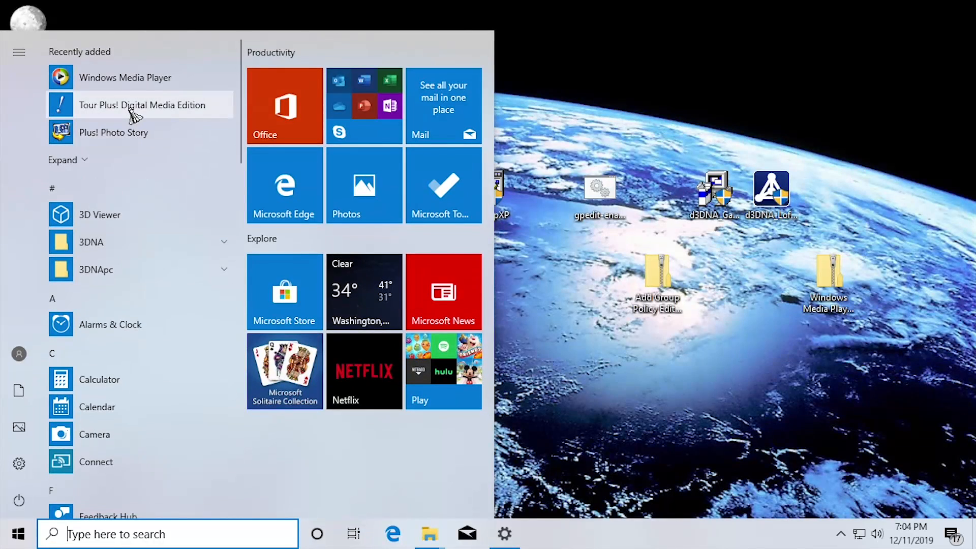
left_click(109, 170)
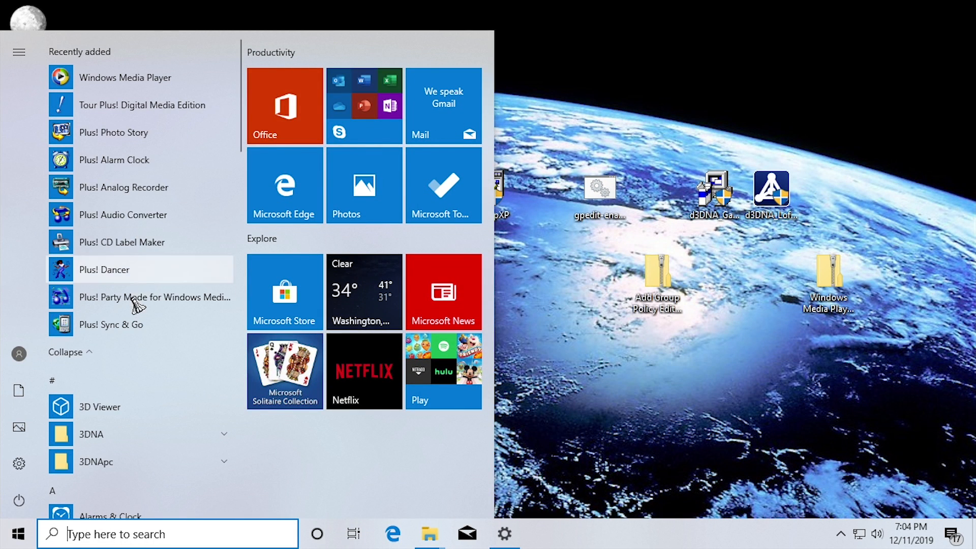
scroll(131, 326, "down", 5)
scroll(133, 327, "down", 15)
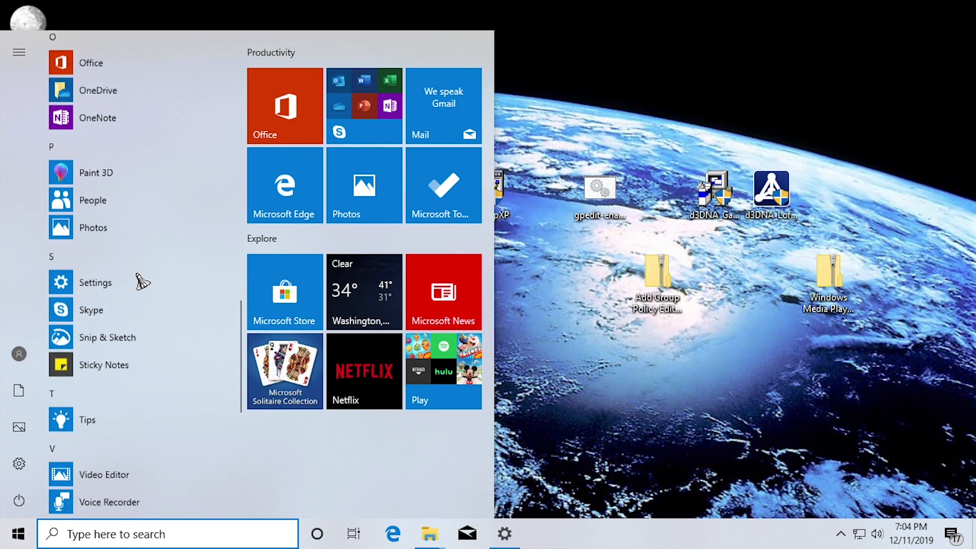
scroll(129, 330, "up", 10)
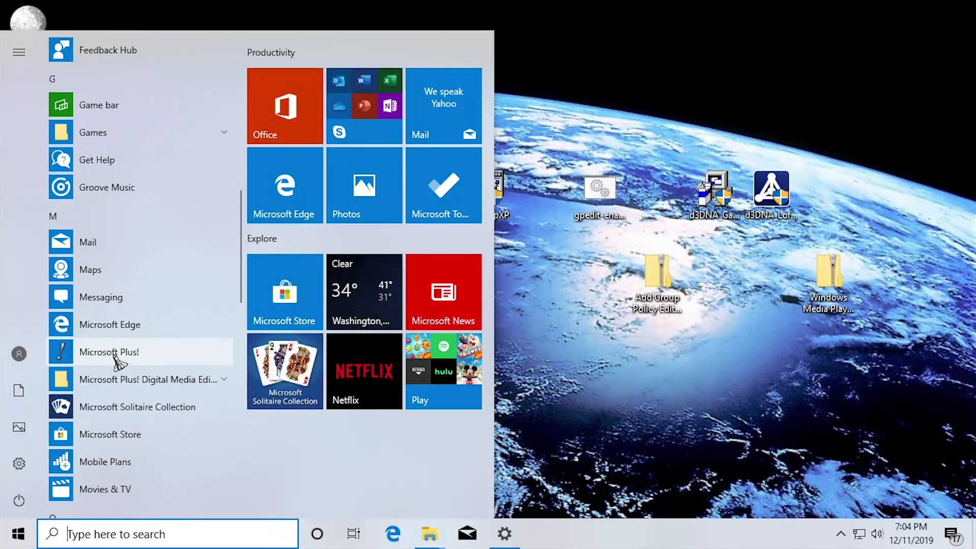
scroll(127, 356, "down", 3)
scroll(94, 346, "down", 1)
left_click(153, 116)
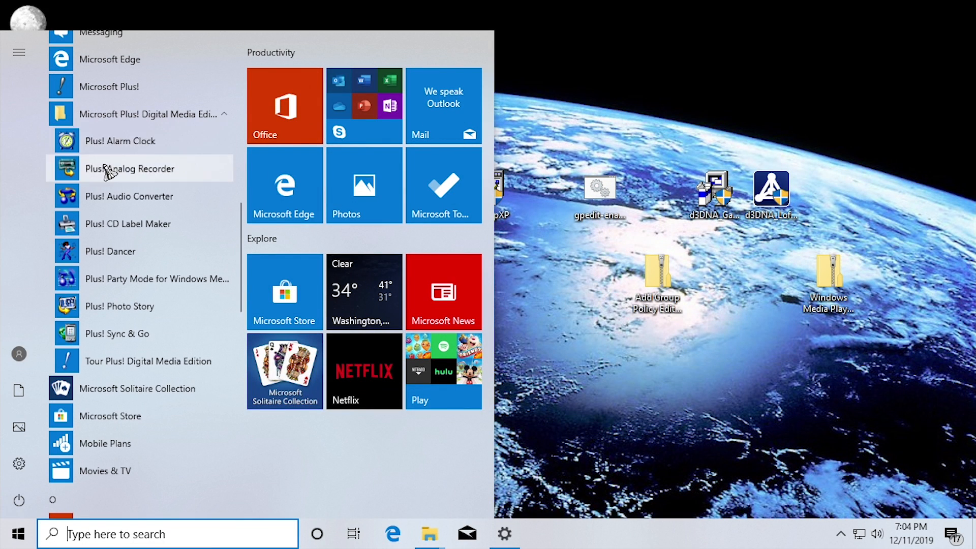
right_click(120, 226)
right_click(100, 256)
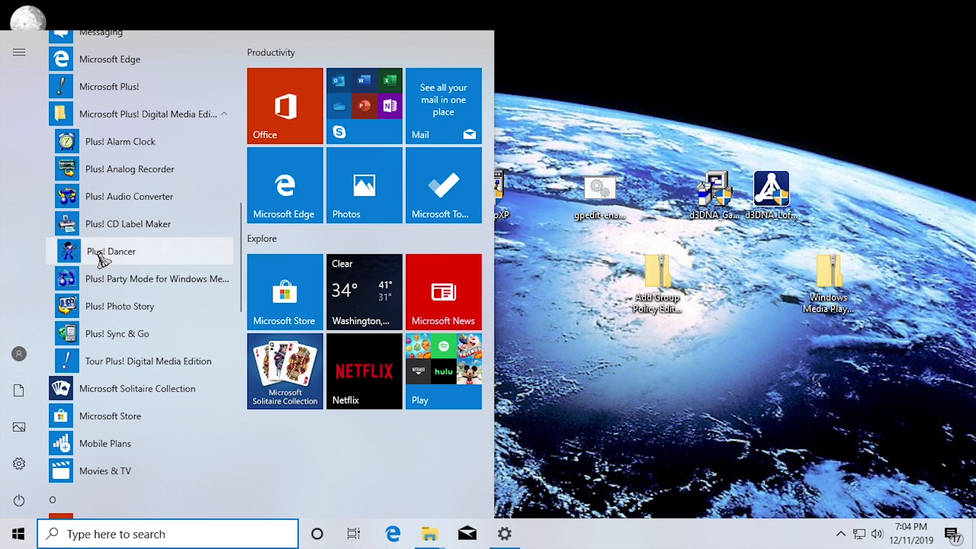
right_click(99, 255)
left_click(136, 292)
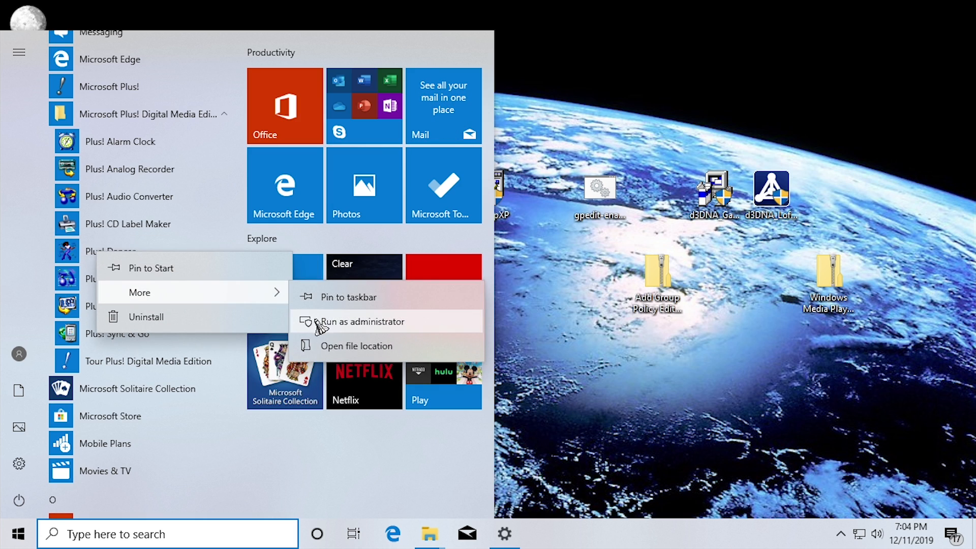
left_click(316, 322)
left_click(472, 385)
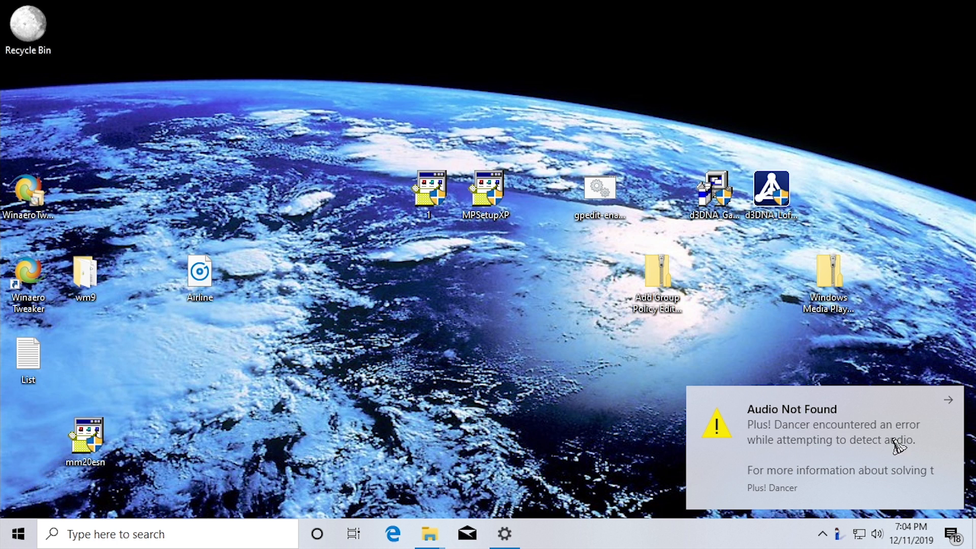
- Dismiss the Plus! Dancer notification, then start the dancer and place it in open space near the desktop's lower middle
left_click(948, 400)
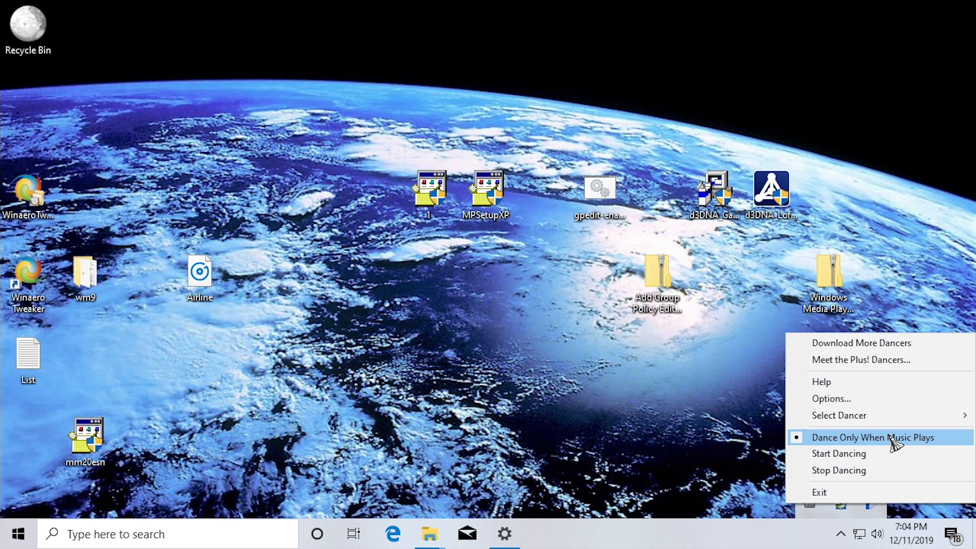
left_click(891, 454)
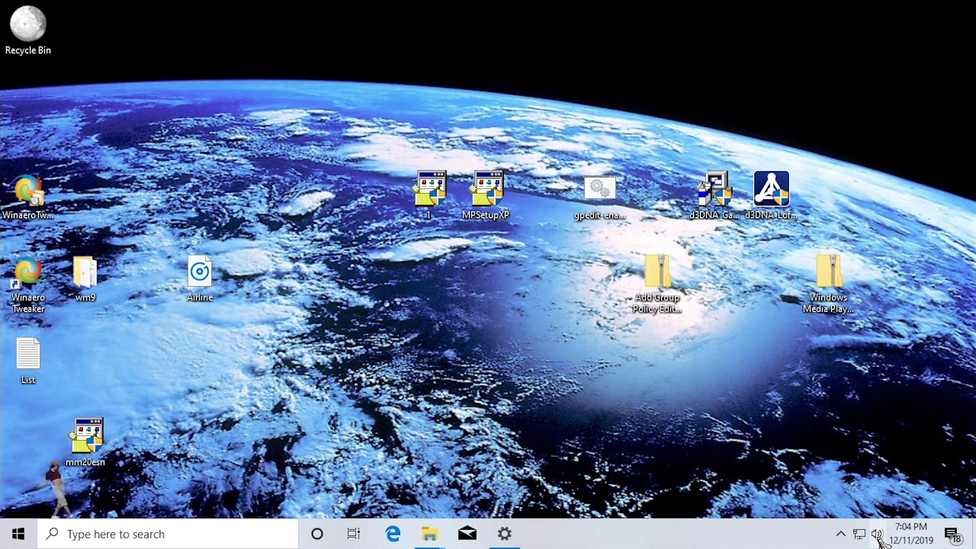
left_click_drag(39, 487, 638, 430)
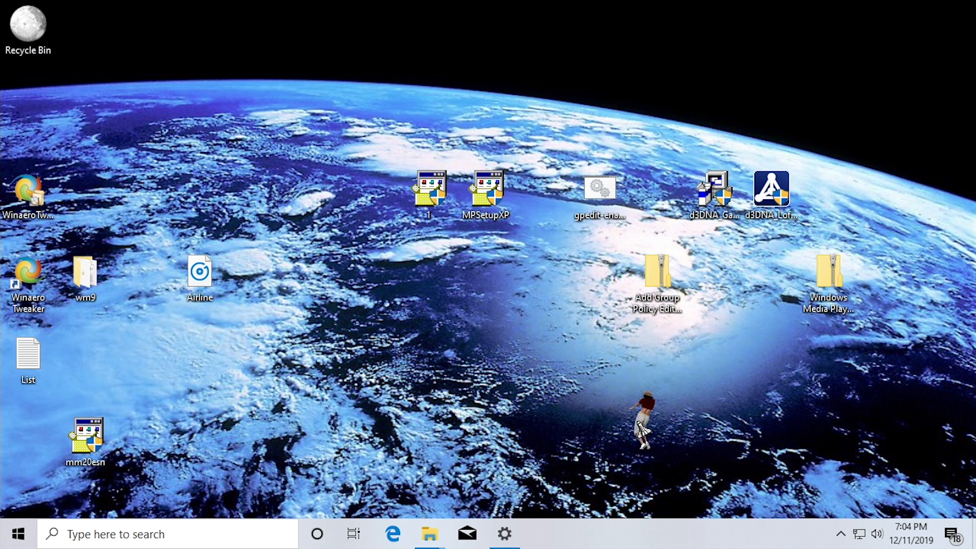
- Open and accept the Plus! Dancer options, then move the dancer to the desktop's lower-right corner above the clock
right_click(639, 423)
left_click(682, 317)
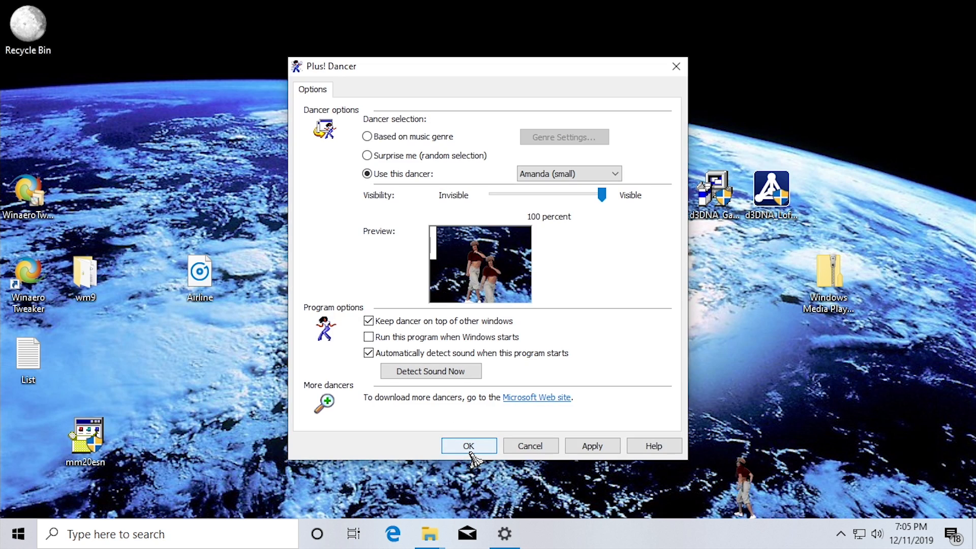
left_click(465, 445)
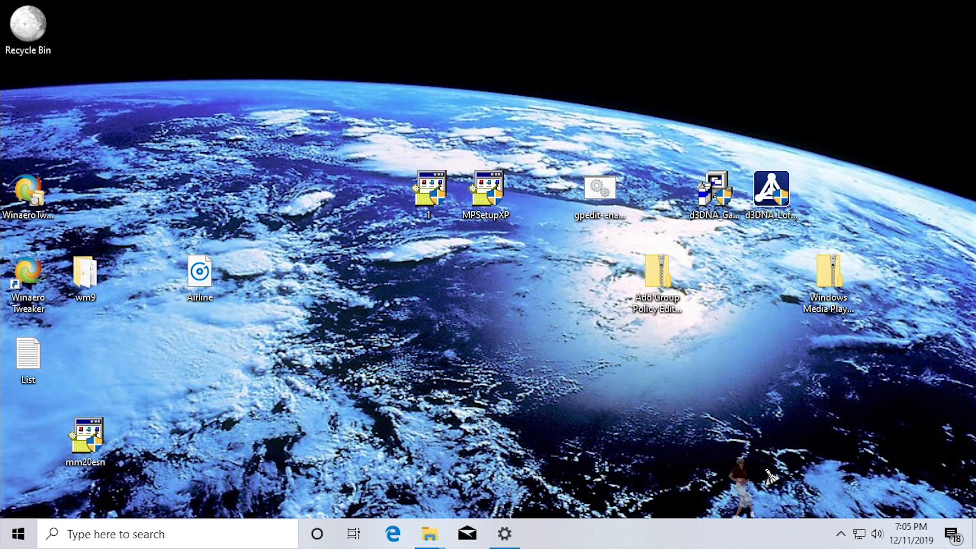
left_click_drag(745, 492, 909, 492)
right_click(909, 497)
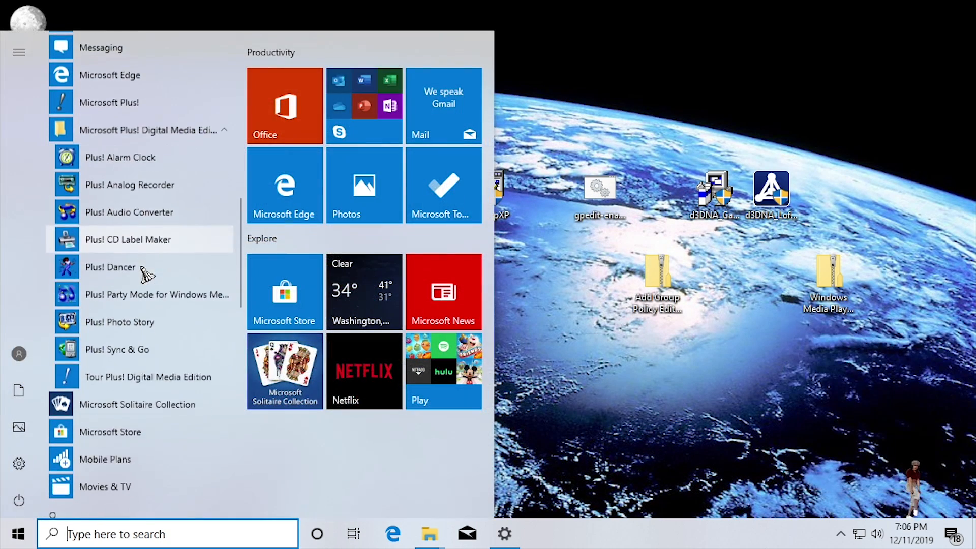
- Run Plus! Party Mode for Windows Media Player from the Microsoft Plus! Digital Media Edition group as administrator
scroll(142, 272, "down", 1)
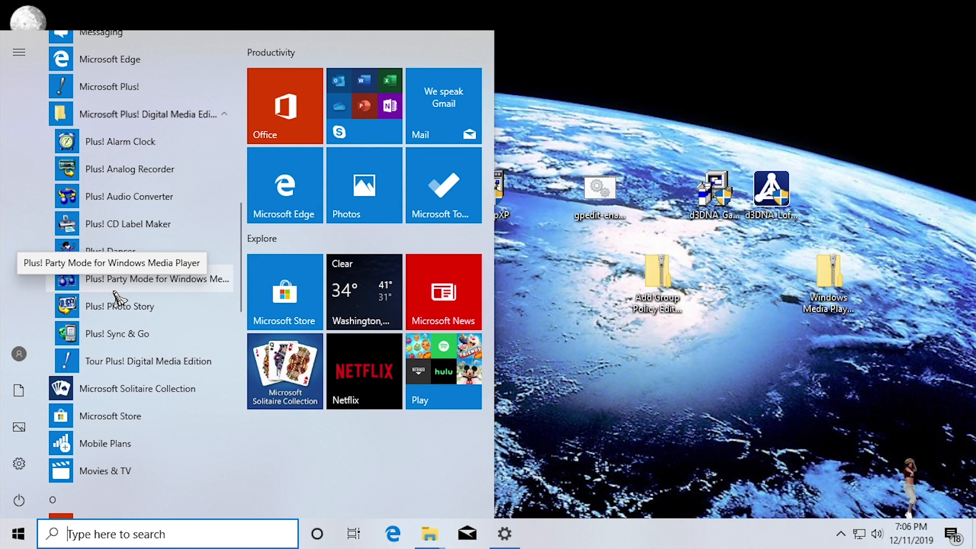
right_click(113, 291)
mouse_move(277, 333)
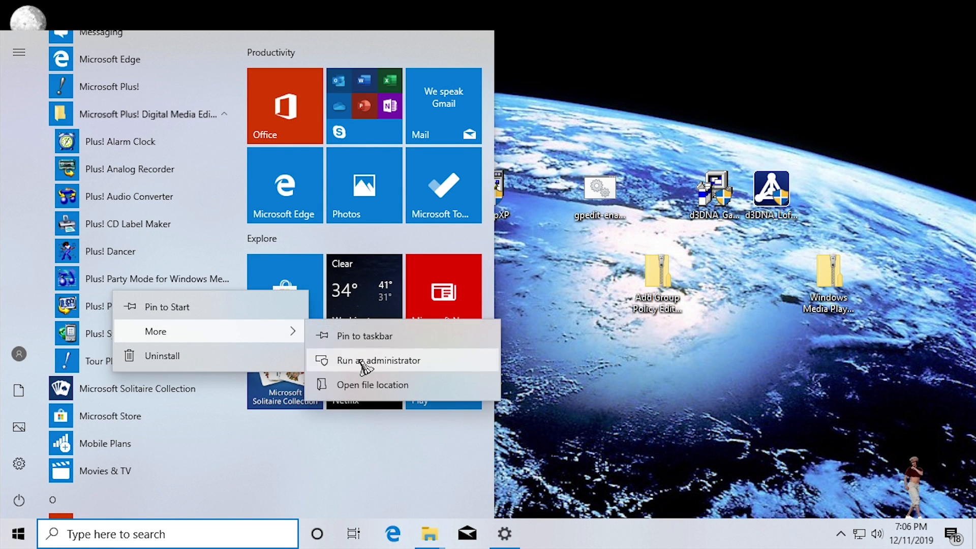
left_click(364, 362)
left_click(432, 384)
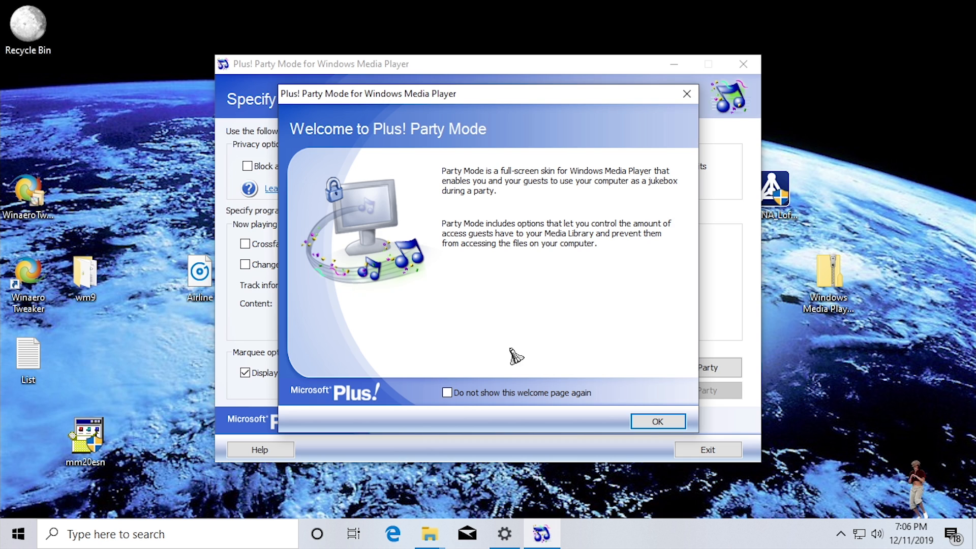
- Close the Party Mode welcome page, start the party with the current settings and expand the All Music list
left_click(656, 426)
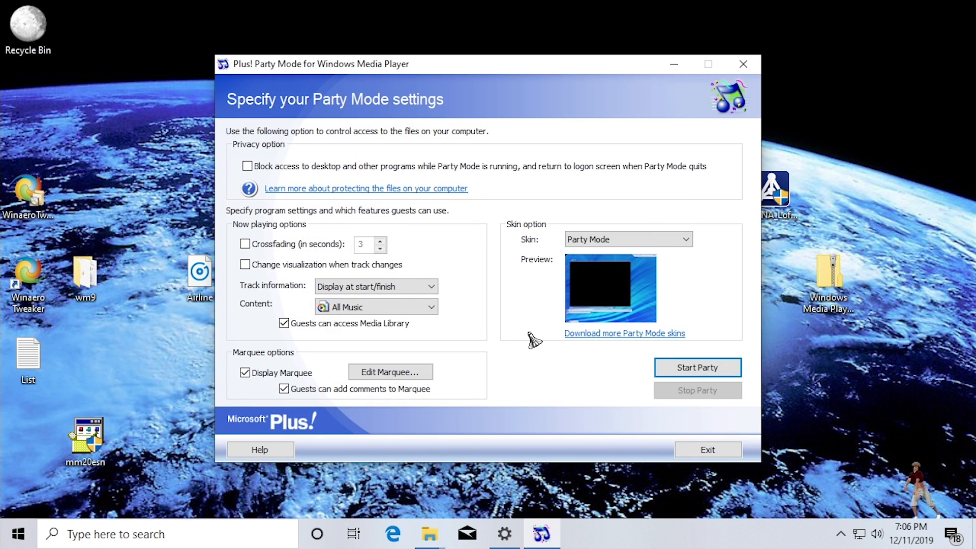
left_click(681, 371)
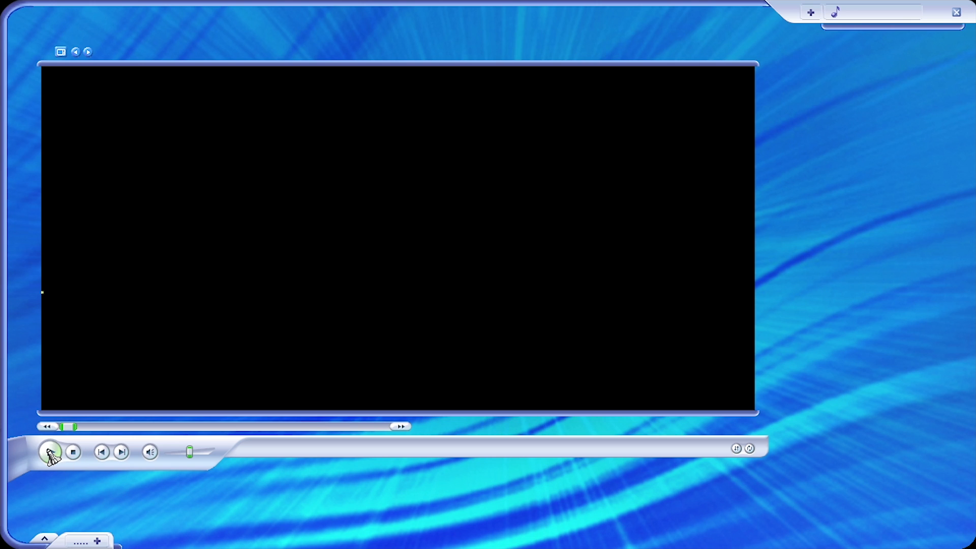
left_click(810, 13)
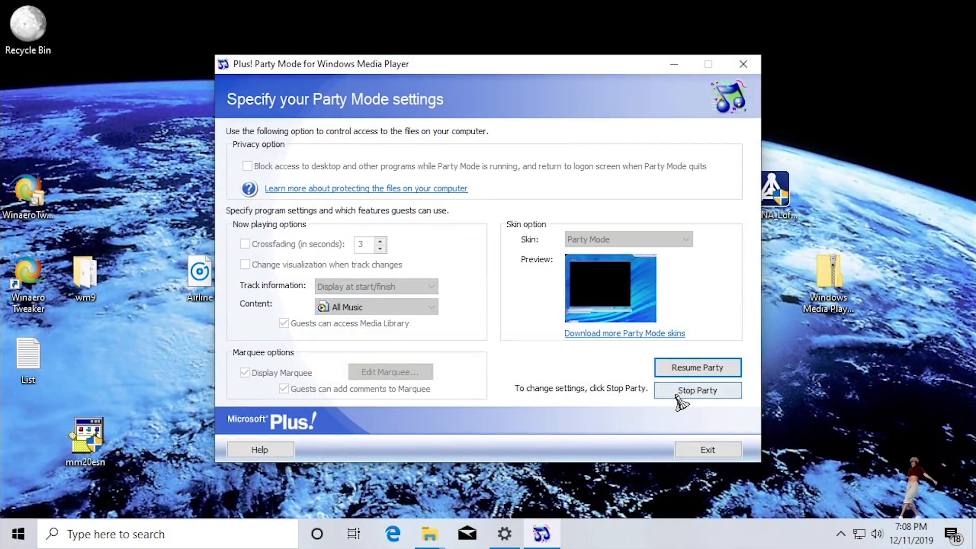
- Stop the party, confirm that it is over and exit Party Mode
left_click(696, 390)
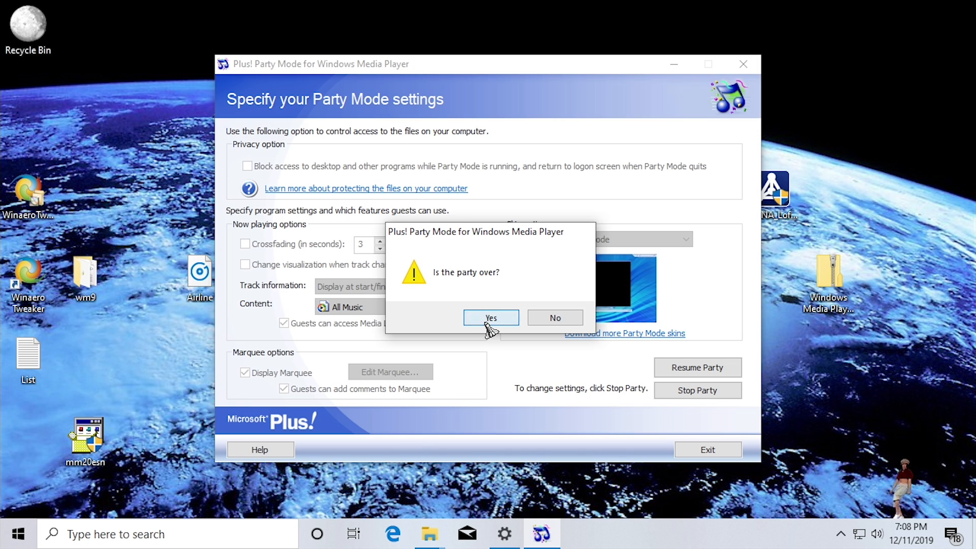
left_click(488, 320)
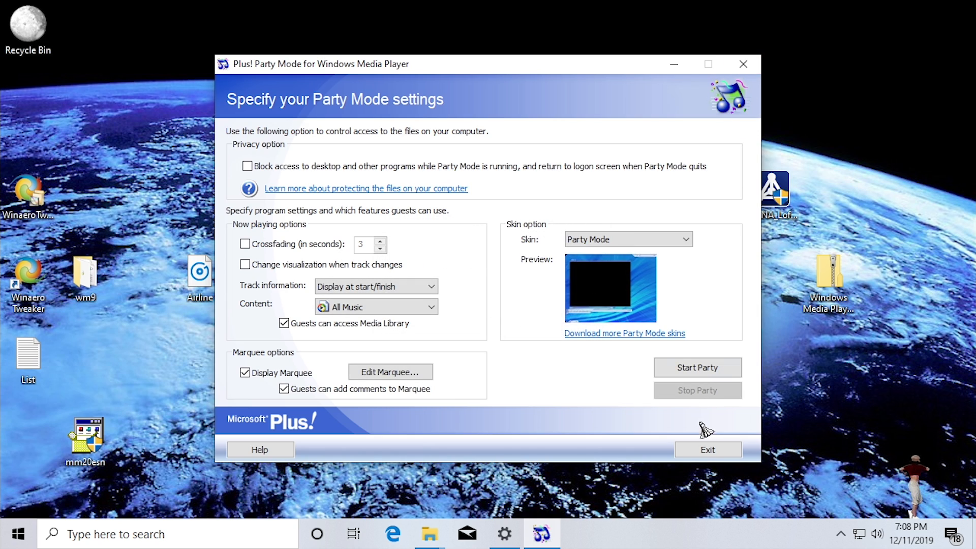
left_click(707, 450)
- Launch Plus! Photo Story from the Microsoft Plus! Digital Media Edition group
left_click(28, 534)
scroll(148, 316, "down", 10)
left_click(168, 336)
scroll(148, 320, "down", 4)
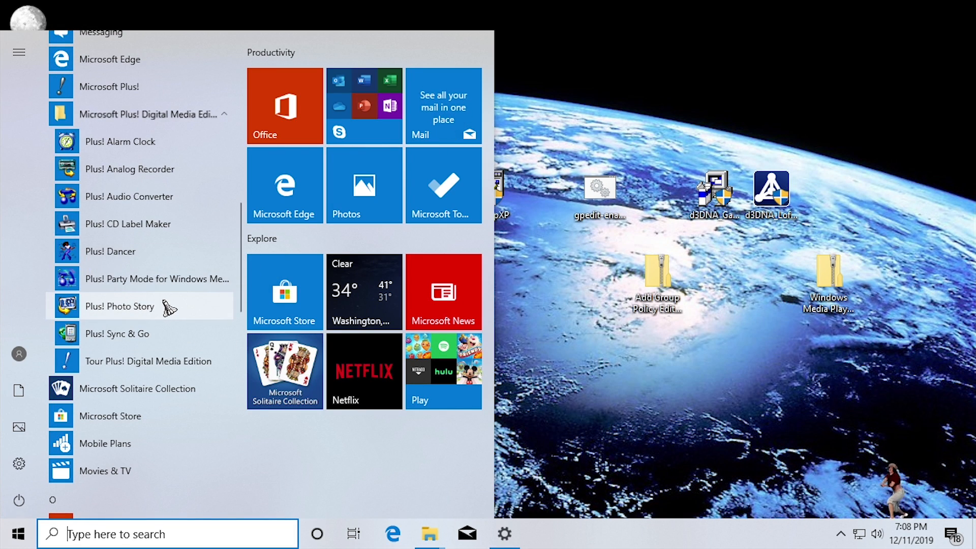
right_click(178, 306)
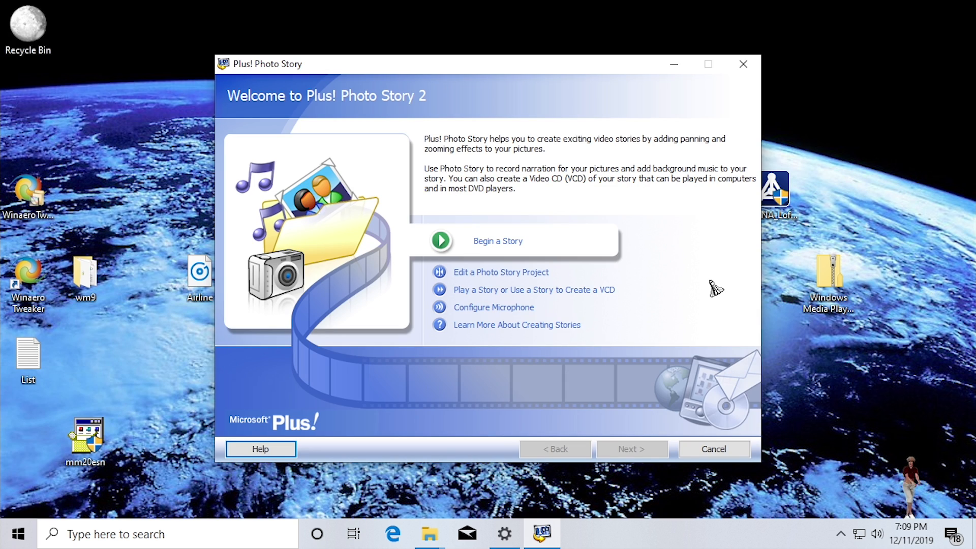
- Begin a story in Plus! Photo Story and open the picture import, then cancel the wizard
left_click(492, 241)
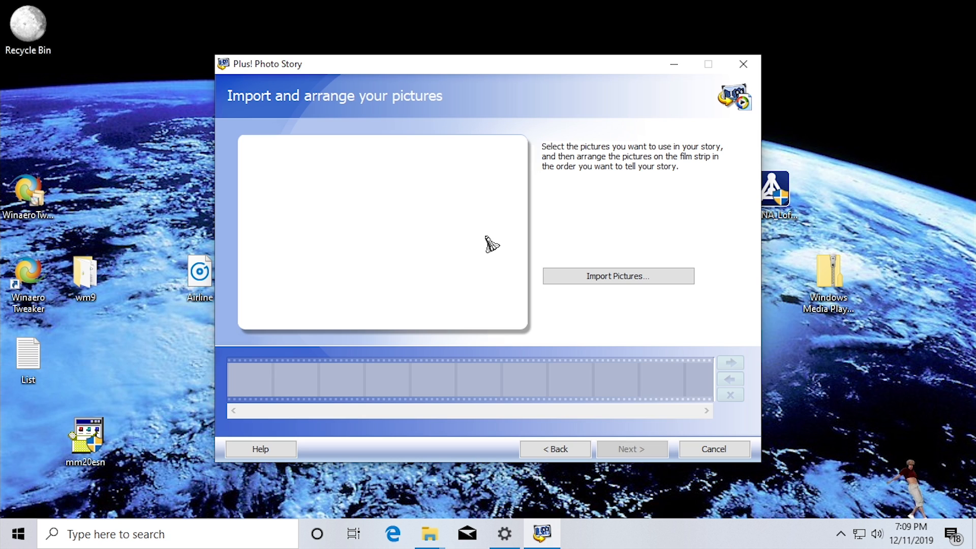
left_click(605, 279)
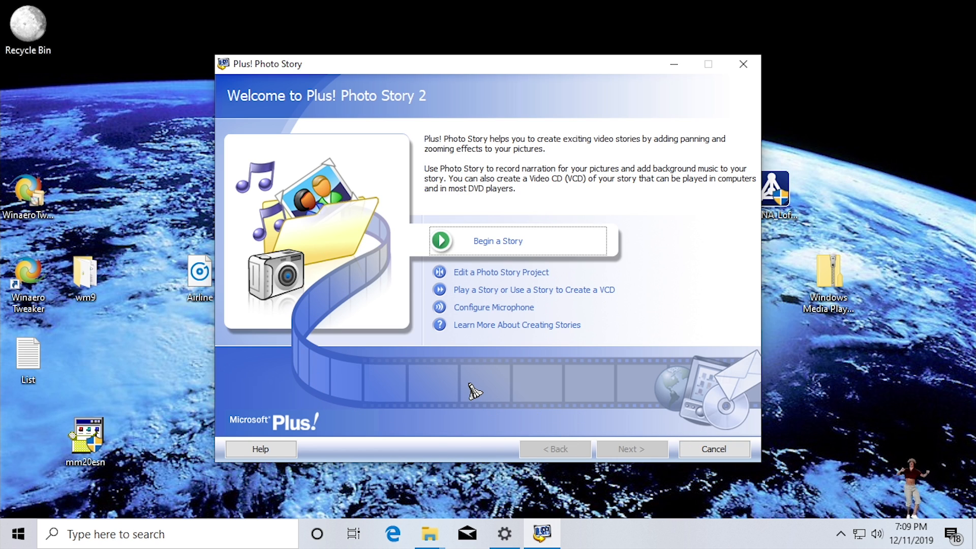
left_click(708, 447)
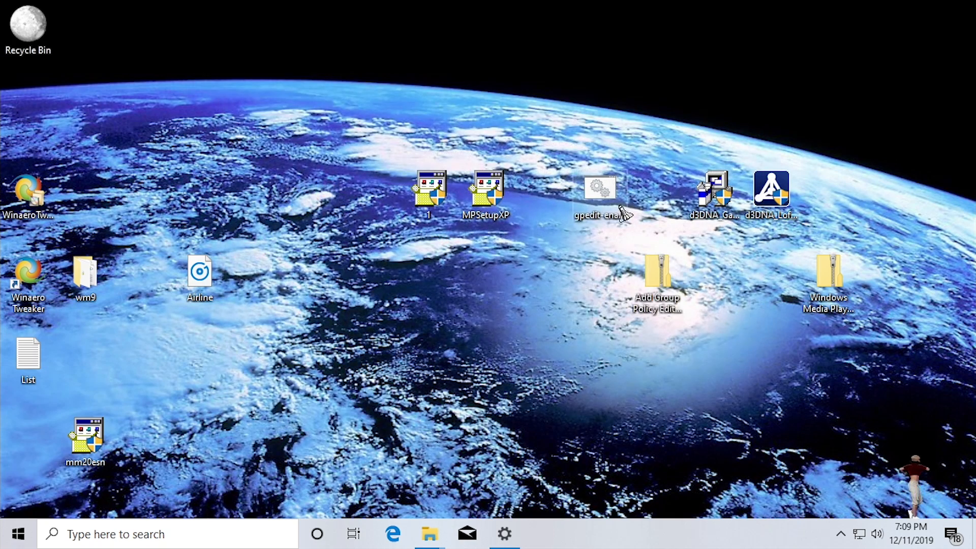
- Run Plus! Sync & Go from the Microsoft Plus! Digital Media Edition group as administrator and dismiss its message
left_click(29, 532)
scroll(124, 307, "down", 10)
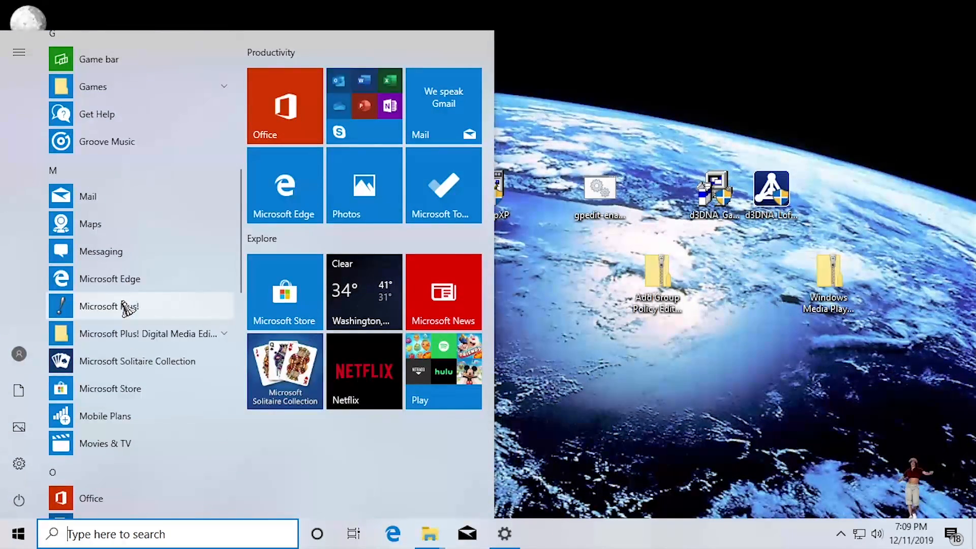
left_click(128, 334)
scroll(124, 330, "down", 3)
scroll(138, 313, "up", 2)
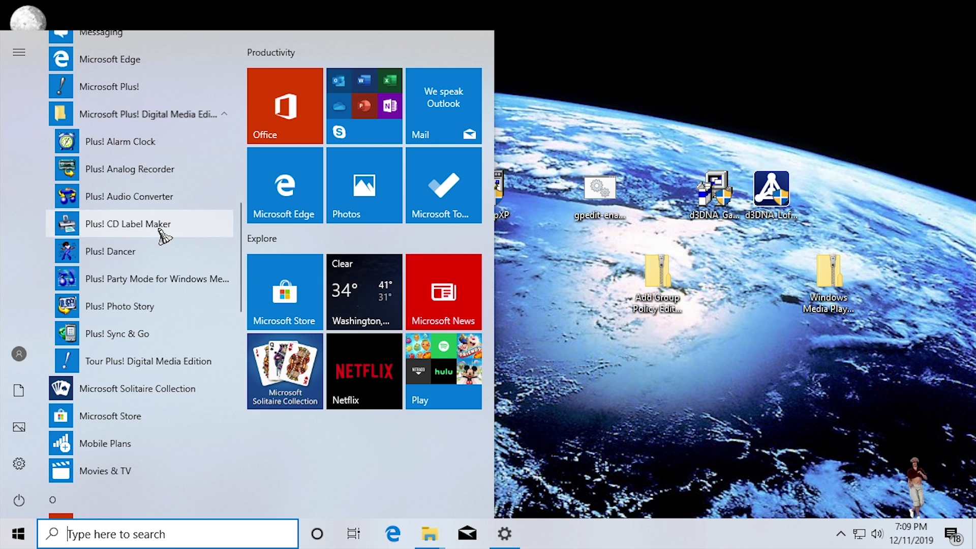
right_click(127, 341)
mouse_move(165, 381)
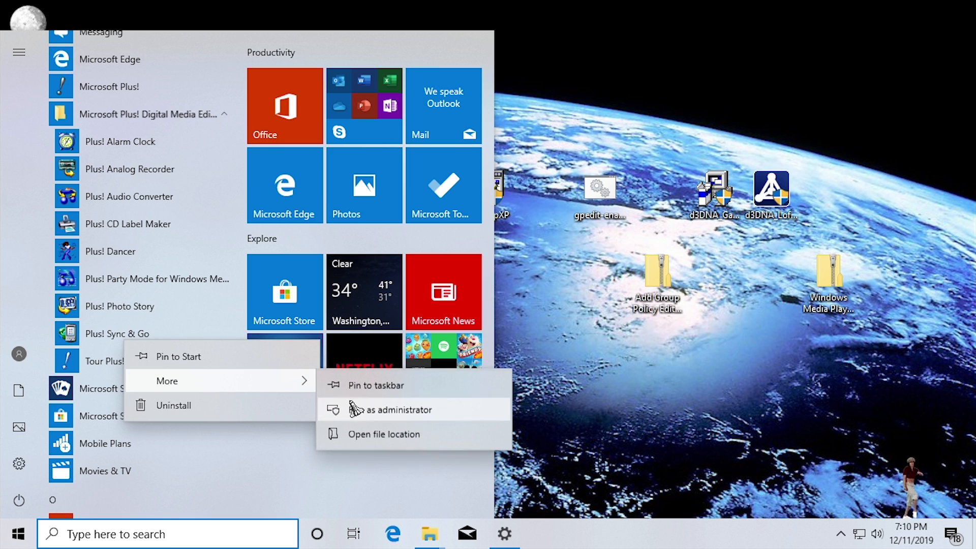
left_click(376, 410)
left_click(419, 389)
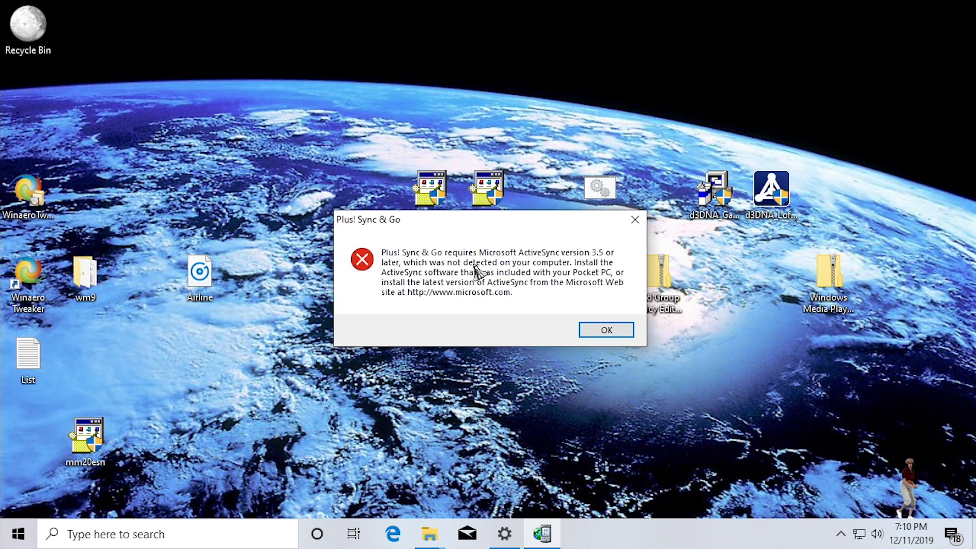
left_click(603, 331)
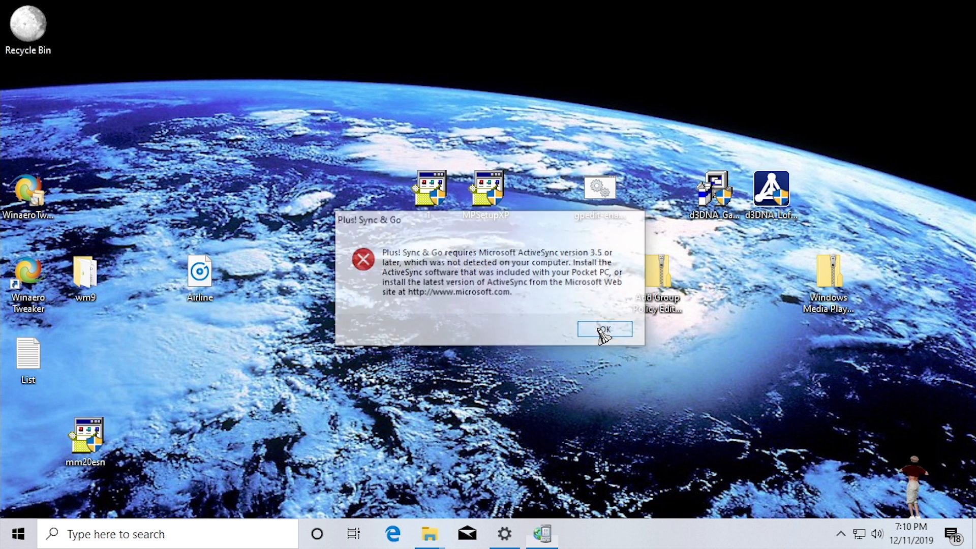